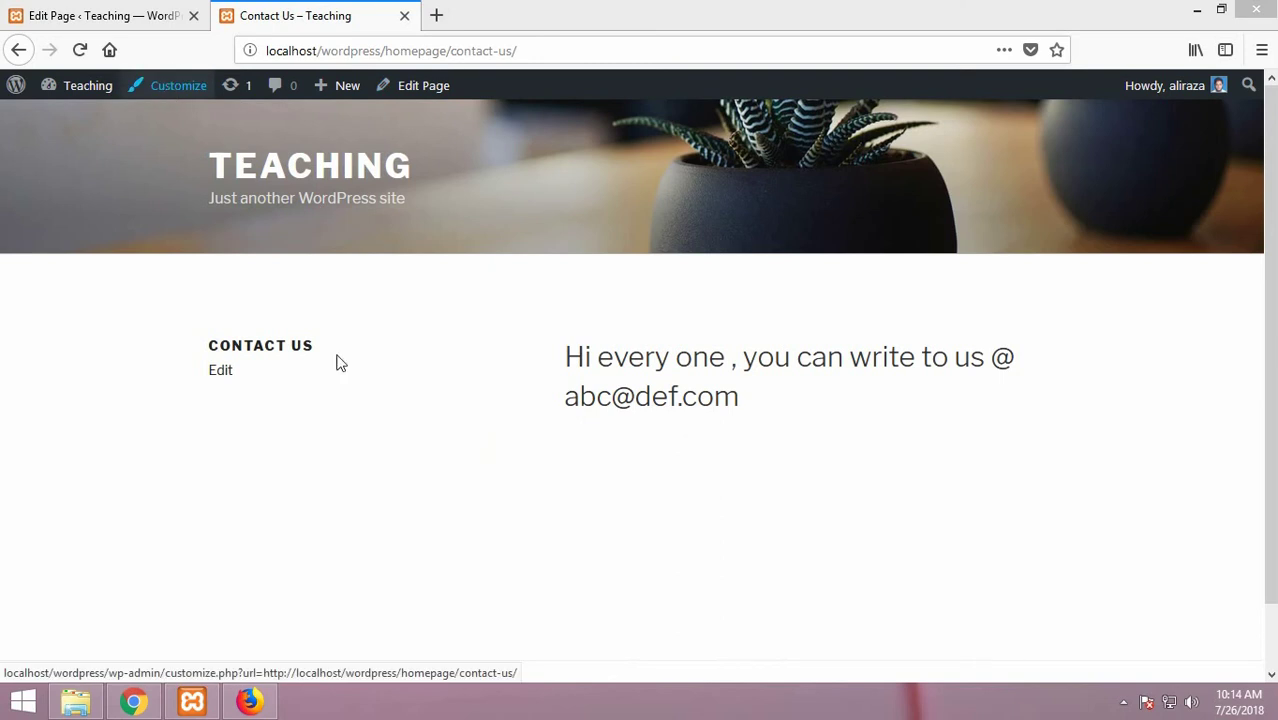
Step: Go to the Teaching site's admin Dashboard and launch the Twenty Seventeen Customizer
mouse_move(77, 96)
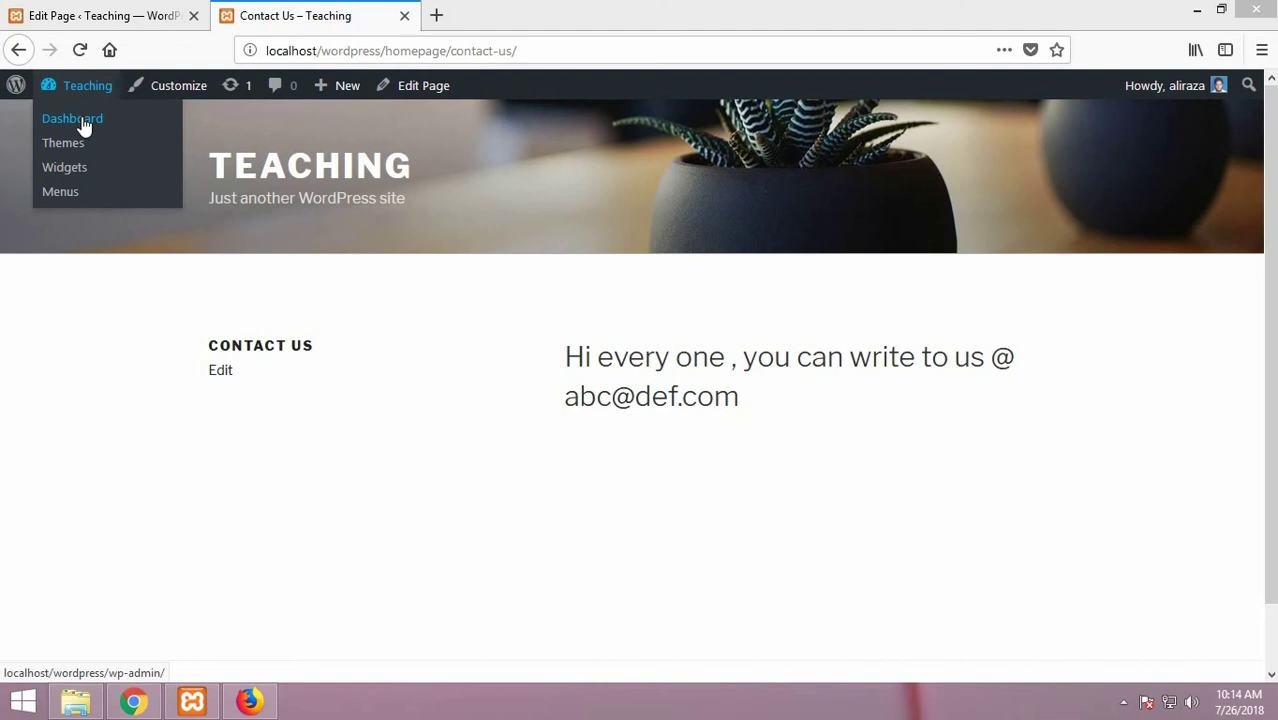
left_click(72, 119)
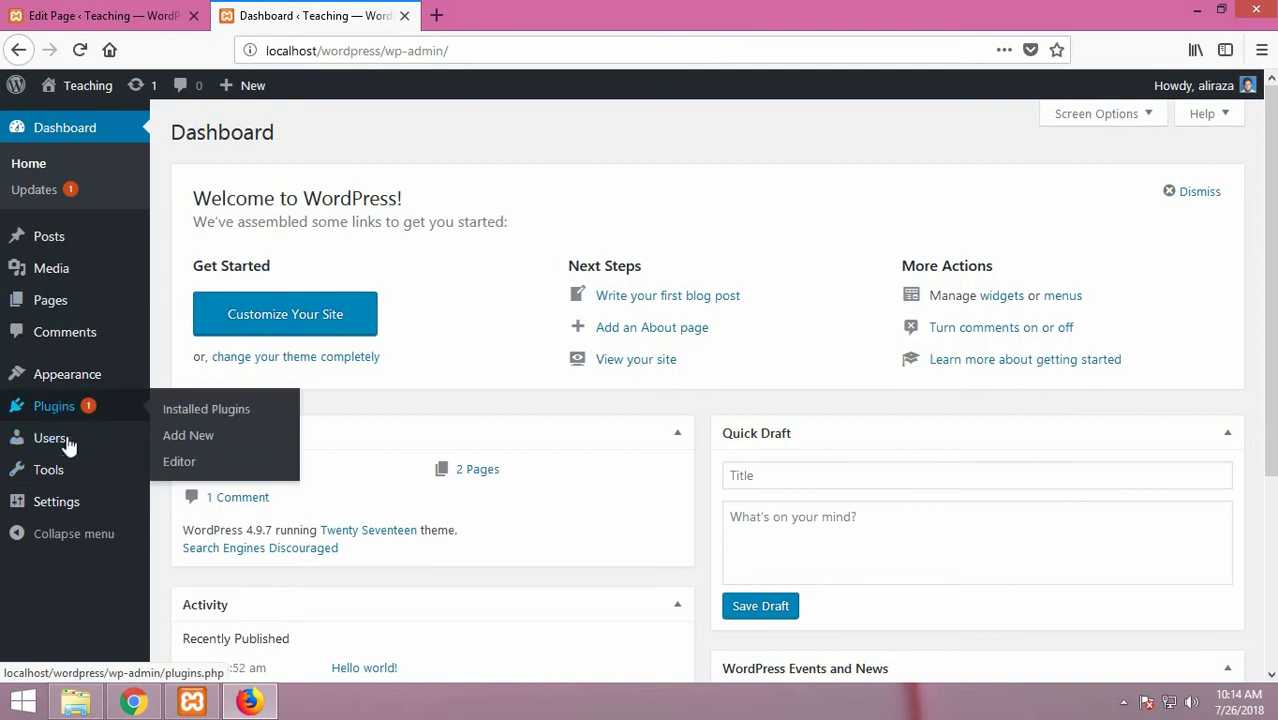
mouse_move(73, 315)
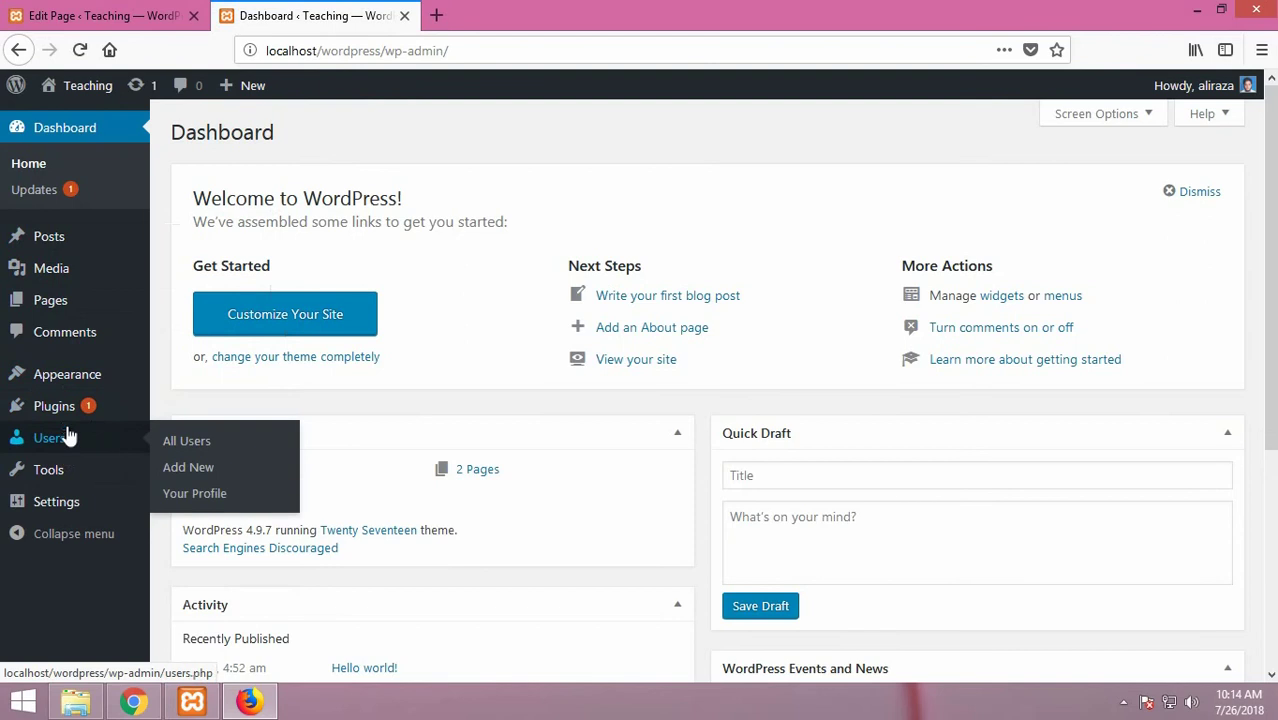
mouse_move(65, 416)
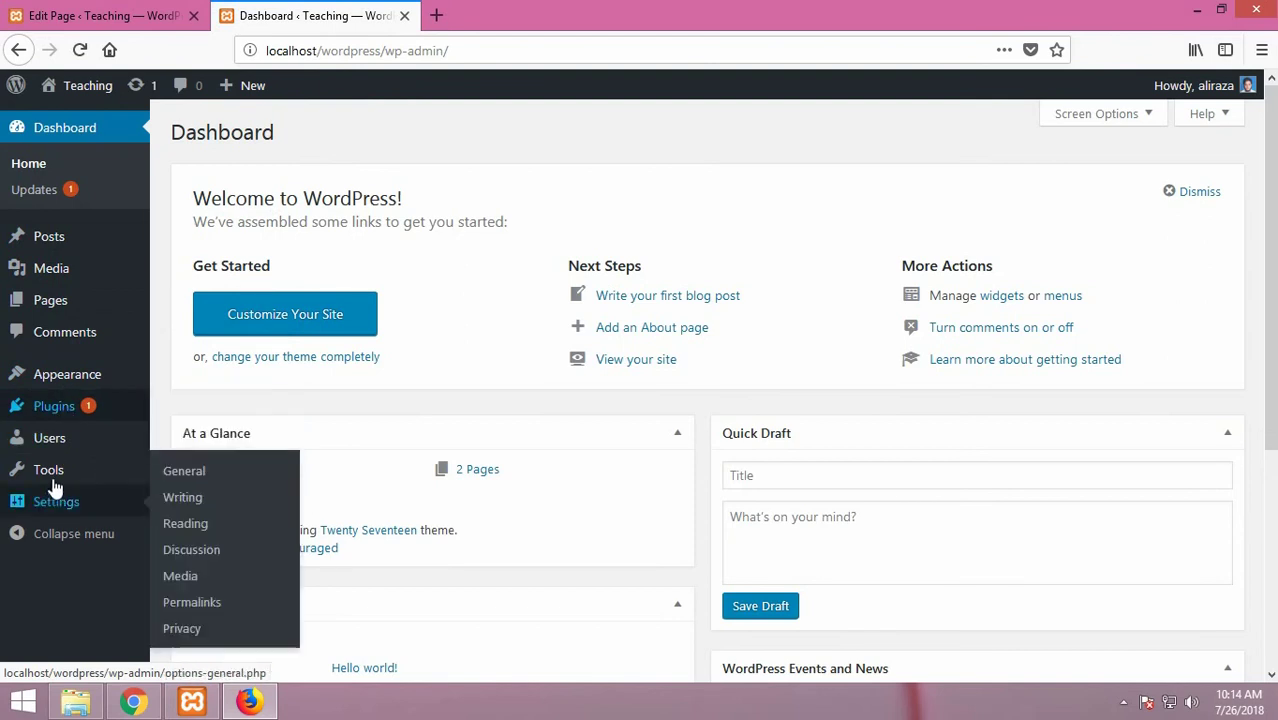
mouse_move(57, 483)
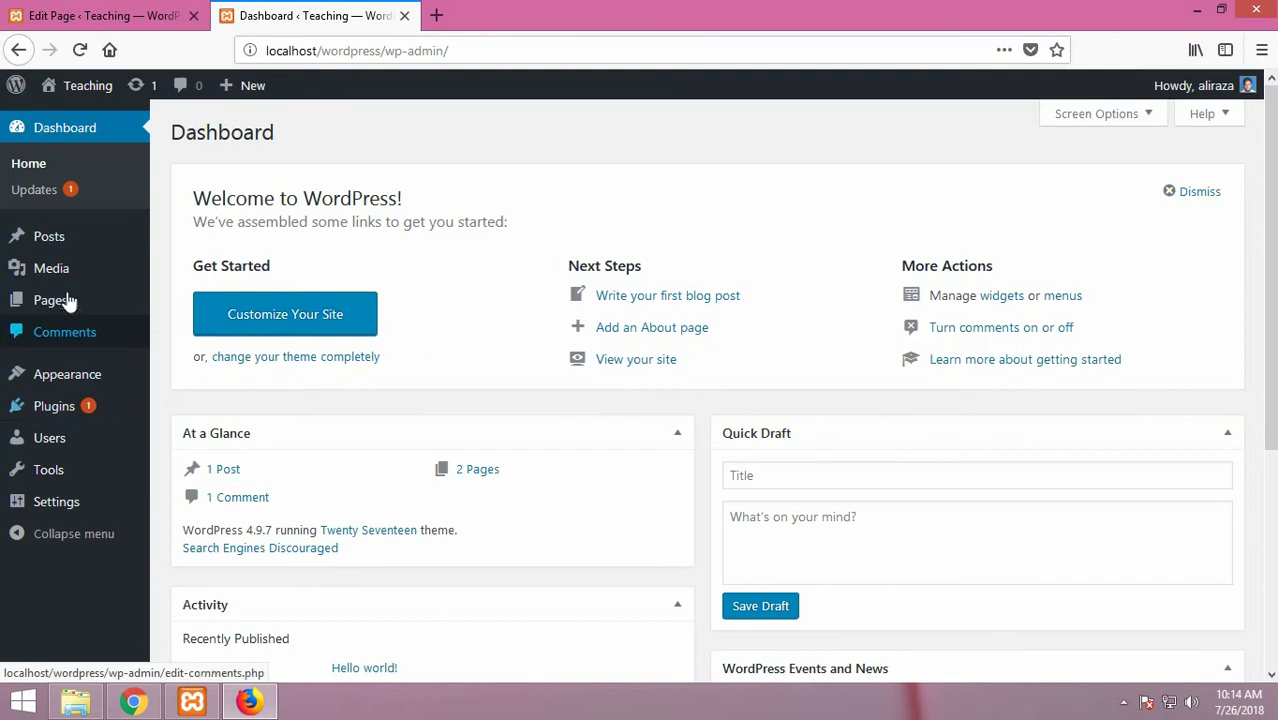
mouse_move(66, 280)
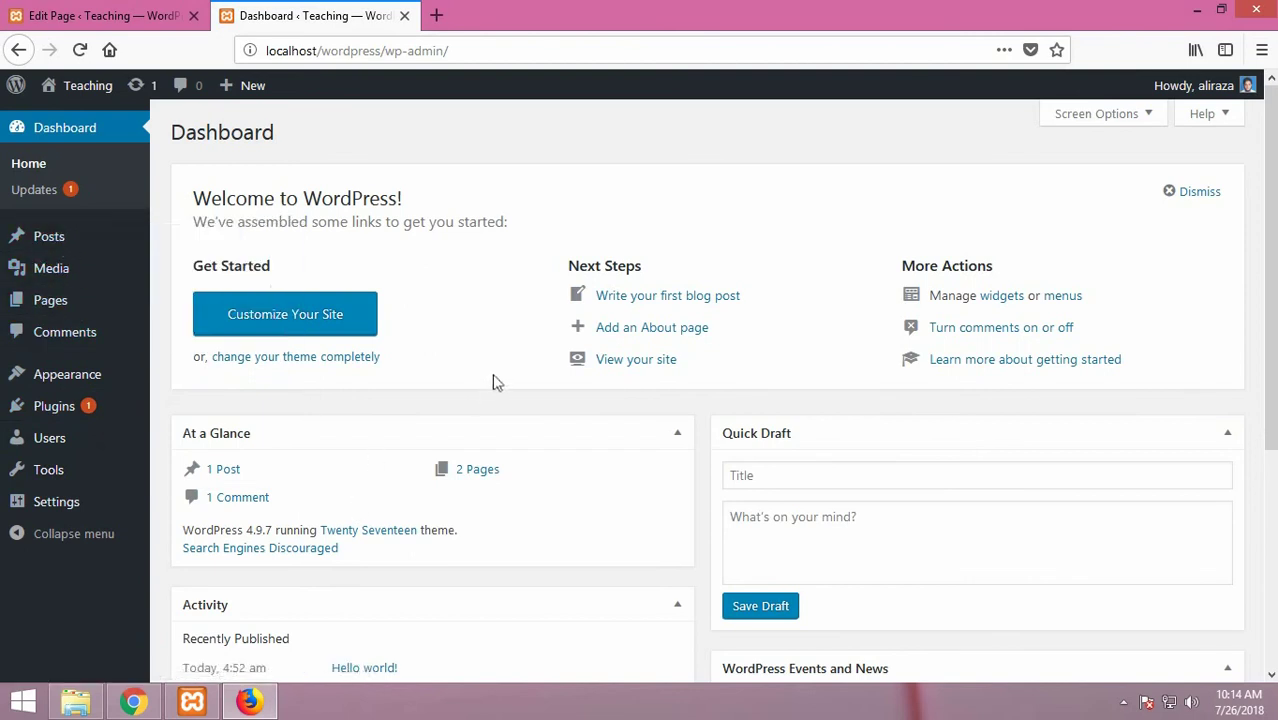
left_click(327, 314)
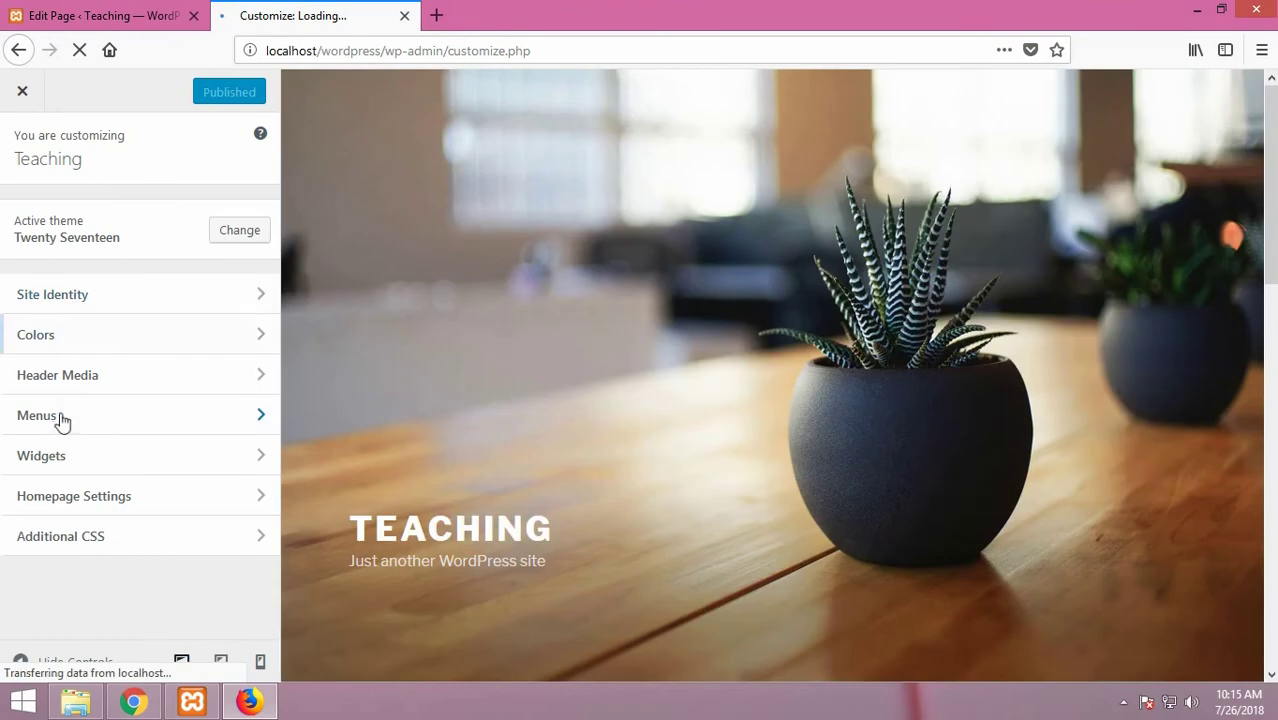
Step: Open the Customizer's Menus panel and start a new menu
left_click(62, 421)
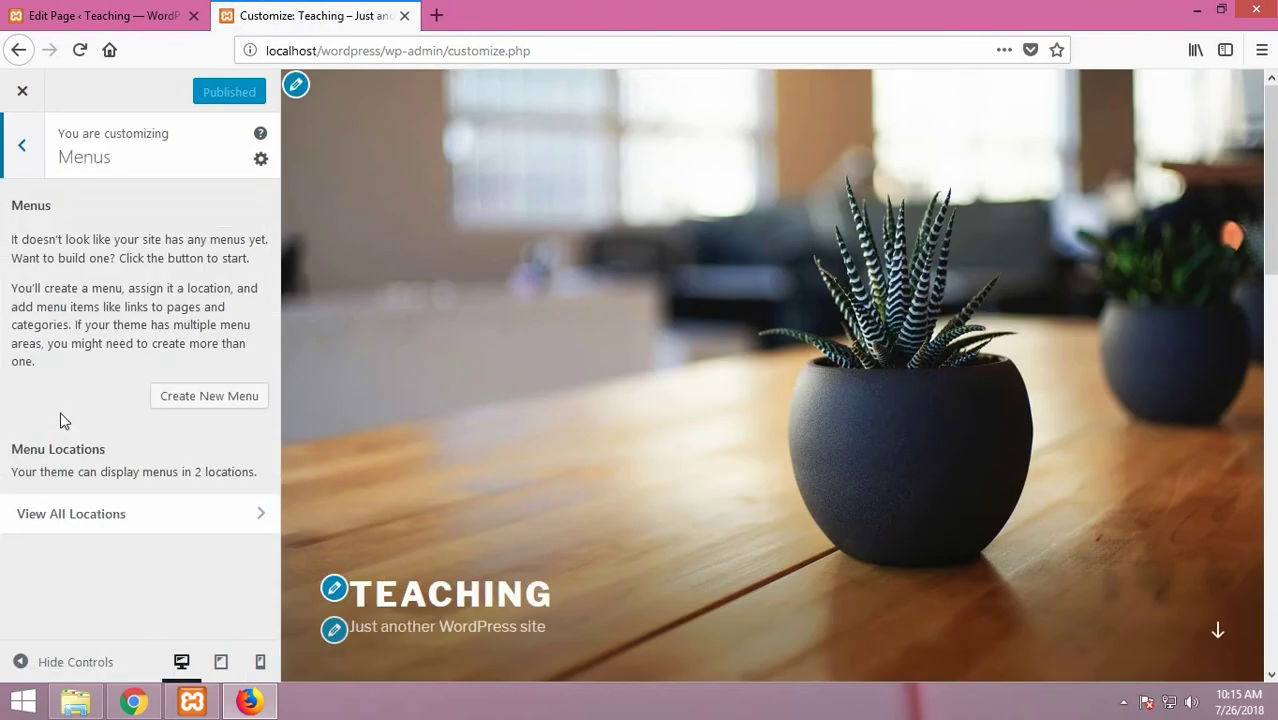
left_click(198, 400)
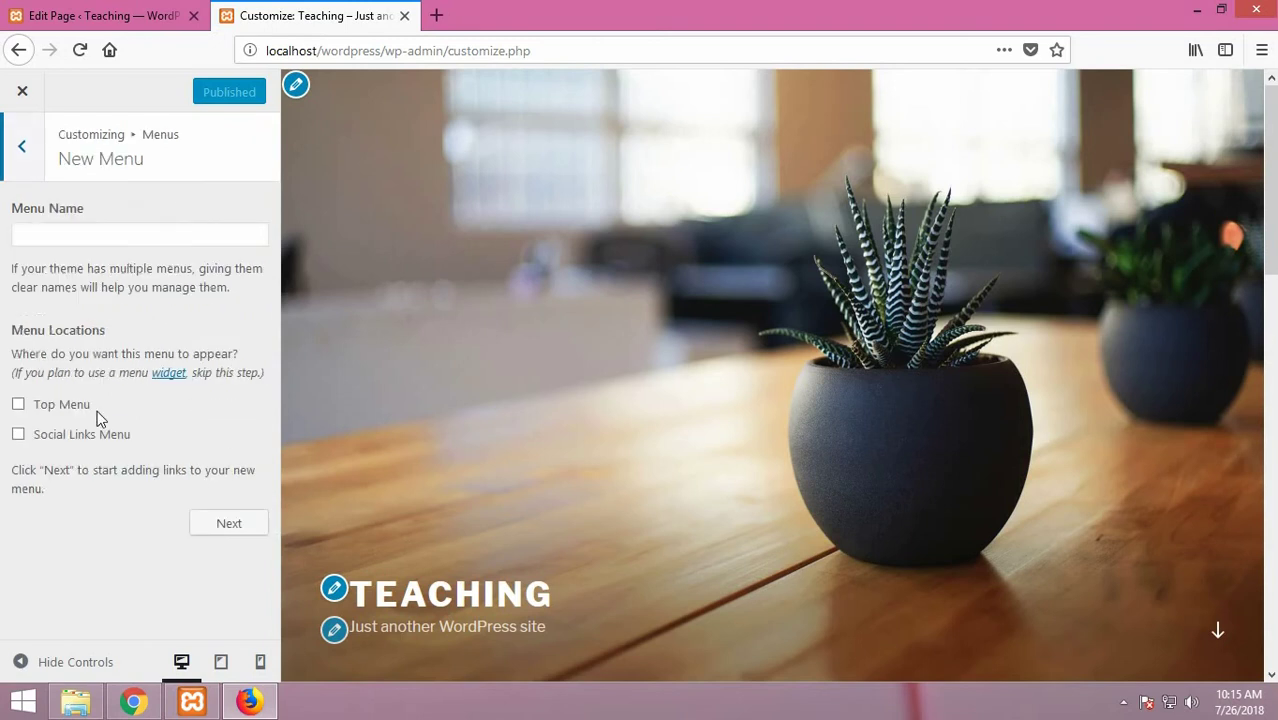
Step: Name the new menu 'mainMenu', assign it to the Top Menu location, and create it
left_click(63, 237)
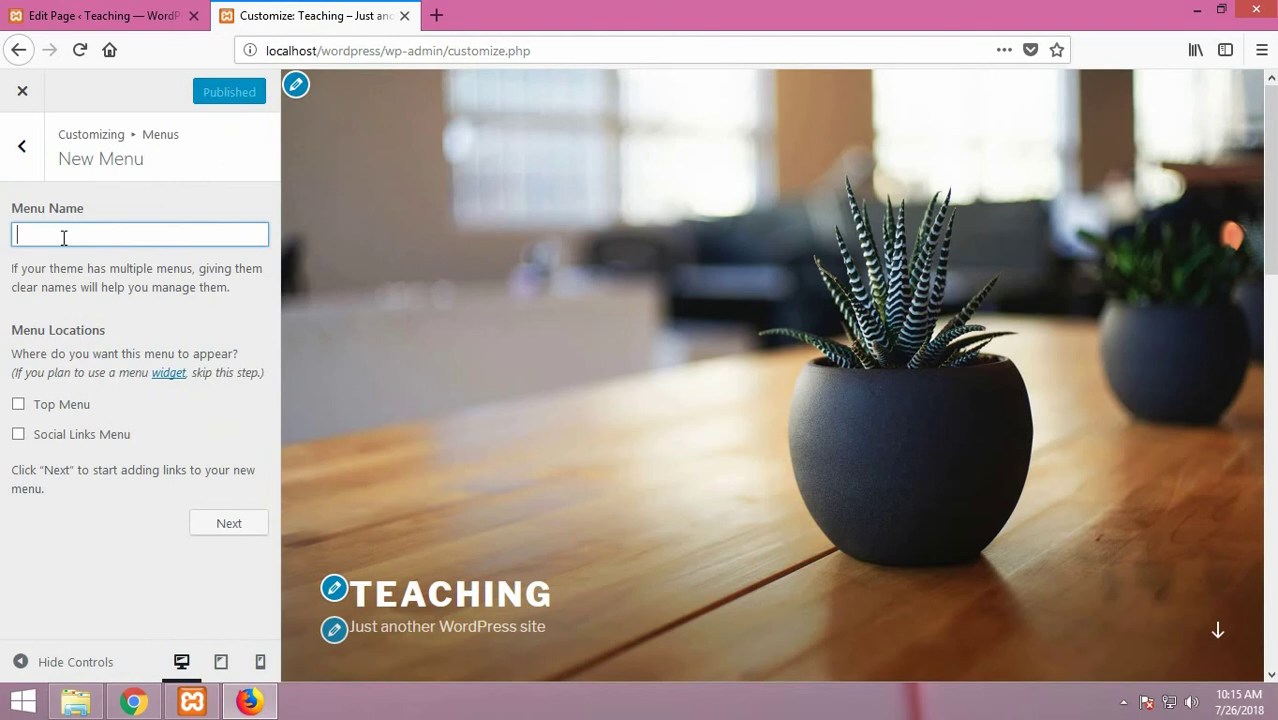
type("mainMenu")
left_click(41, 409)
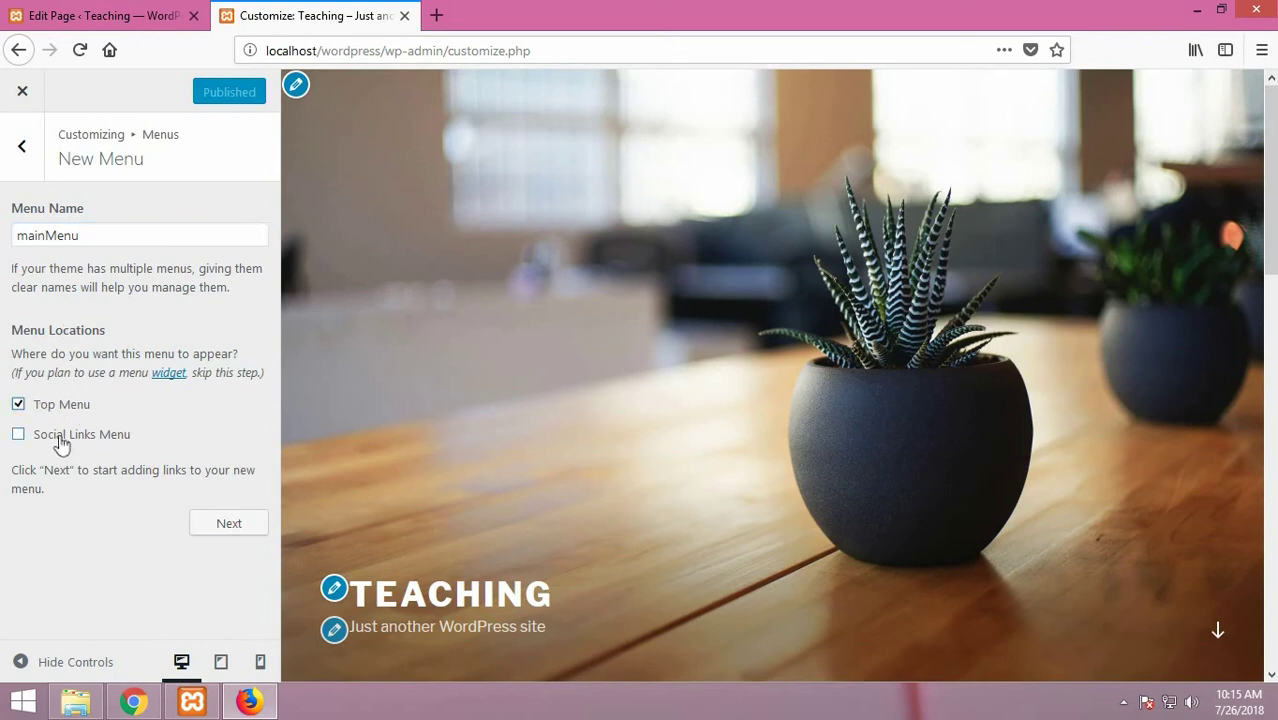
left_click(58, 435)
left_click(199, 528)
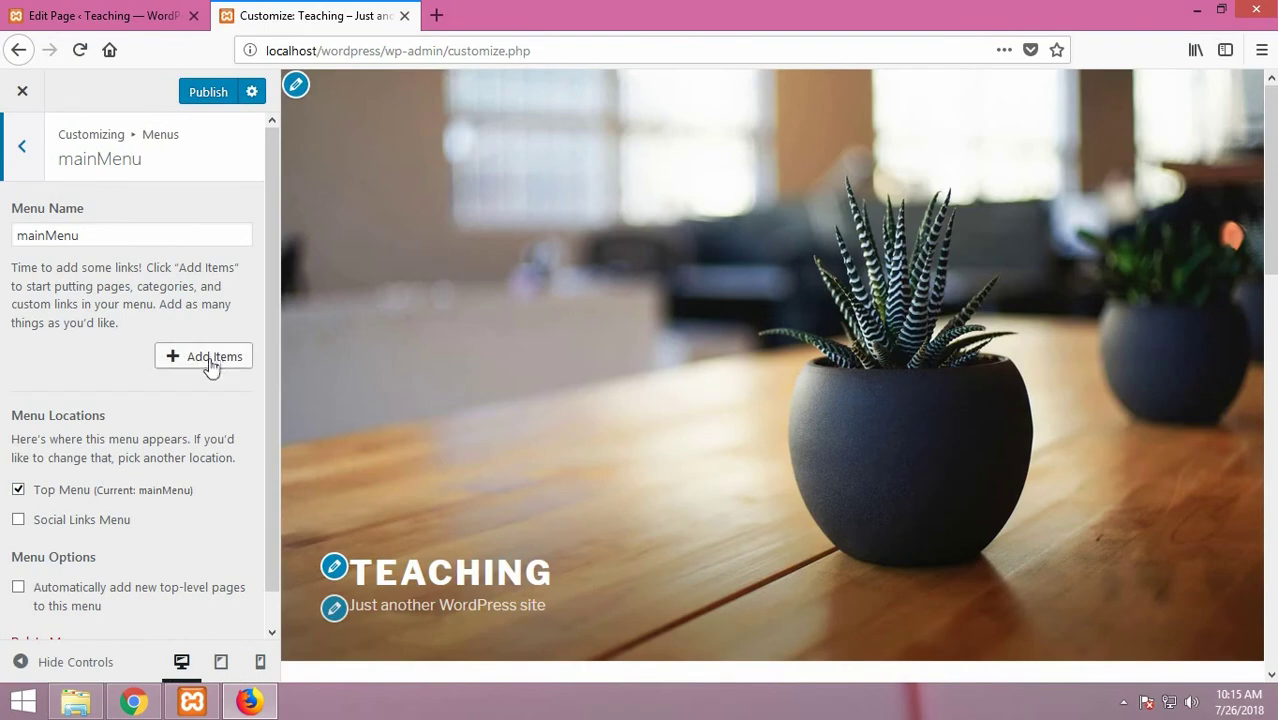
left_click(208, 365)
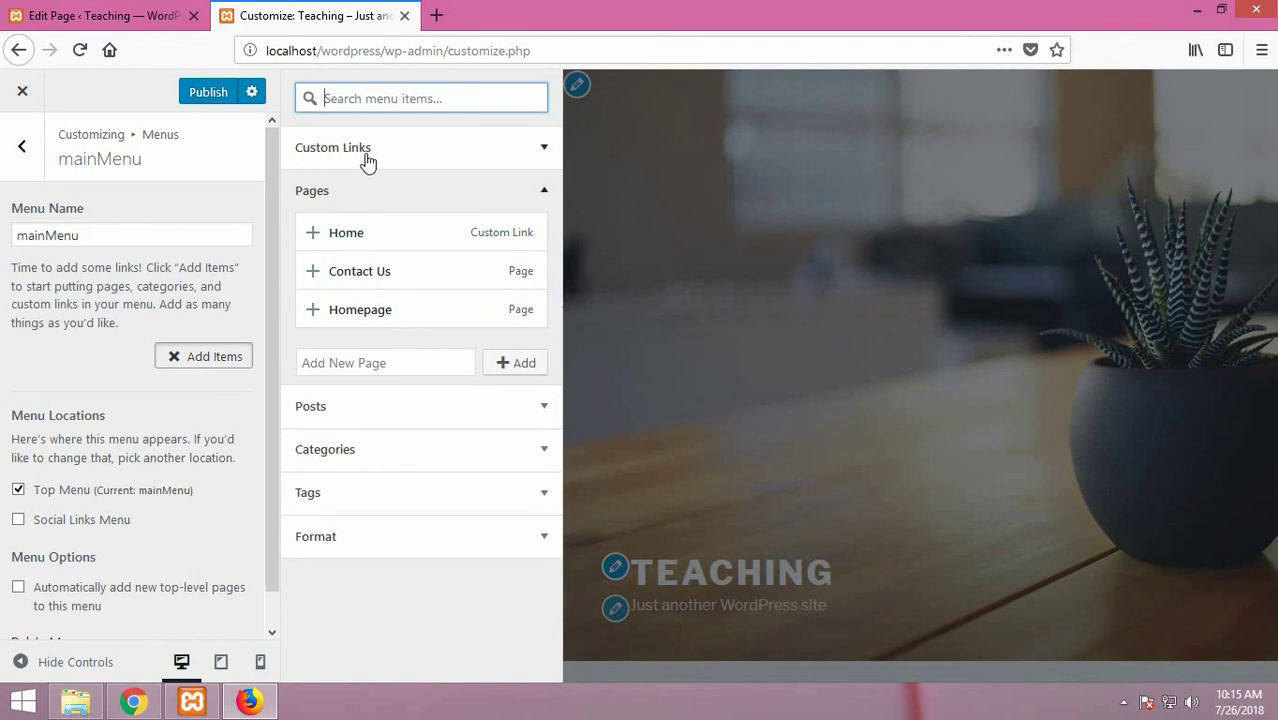
Step: Browse the Custom Links, Pages, Format and Tags sections, then add the Homepage page to mainMenu
left_click(543, 148)
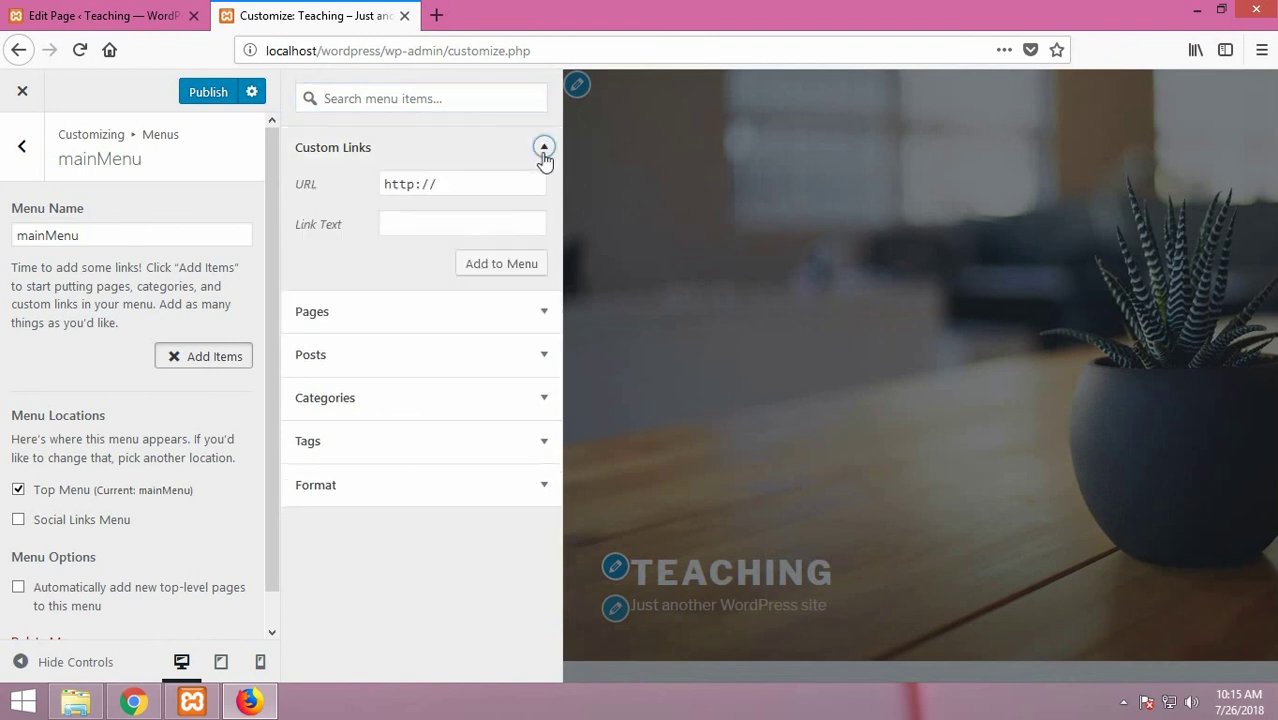
left_click(499, 221)
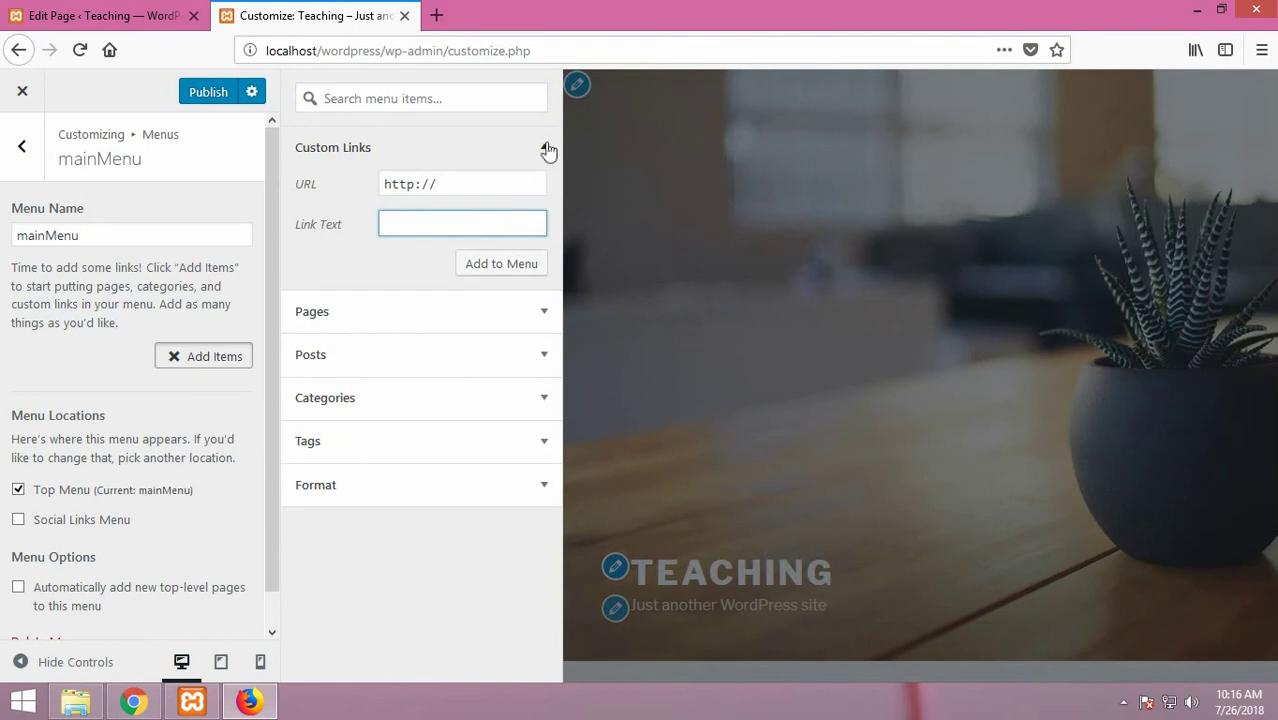
left_click(542, 148)
left_click(544, 192)
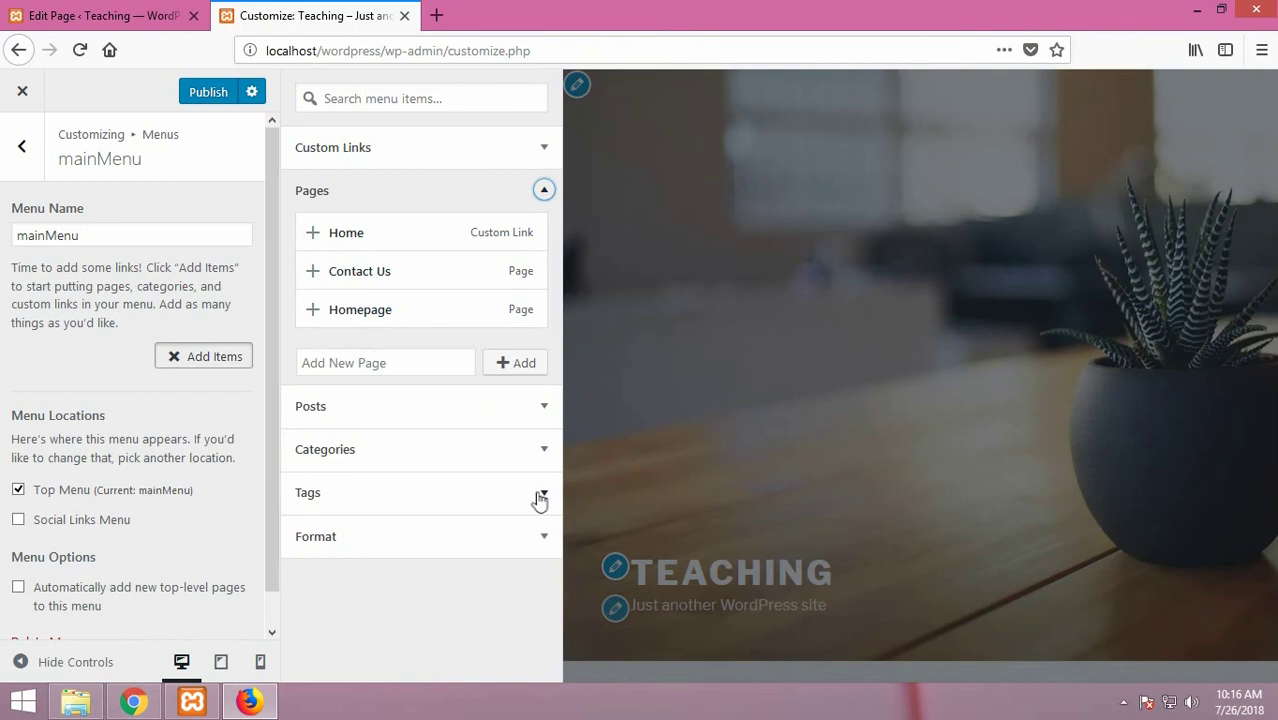
left_click(547, 538)
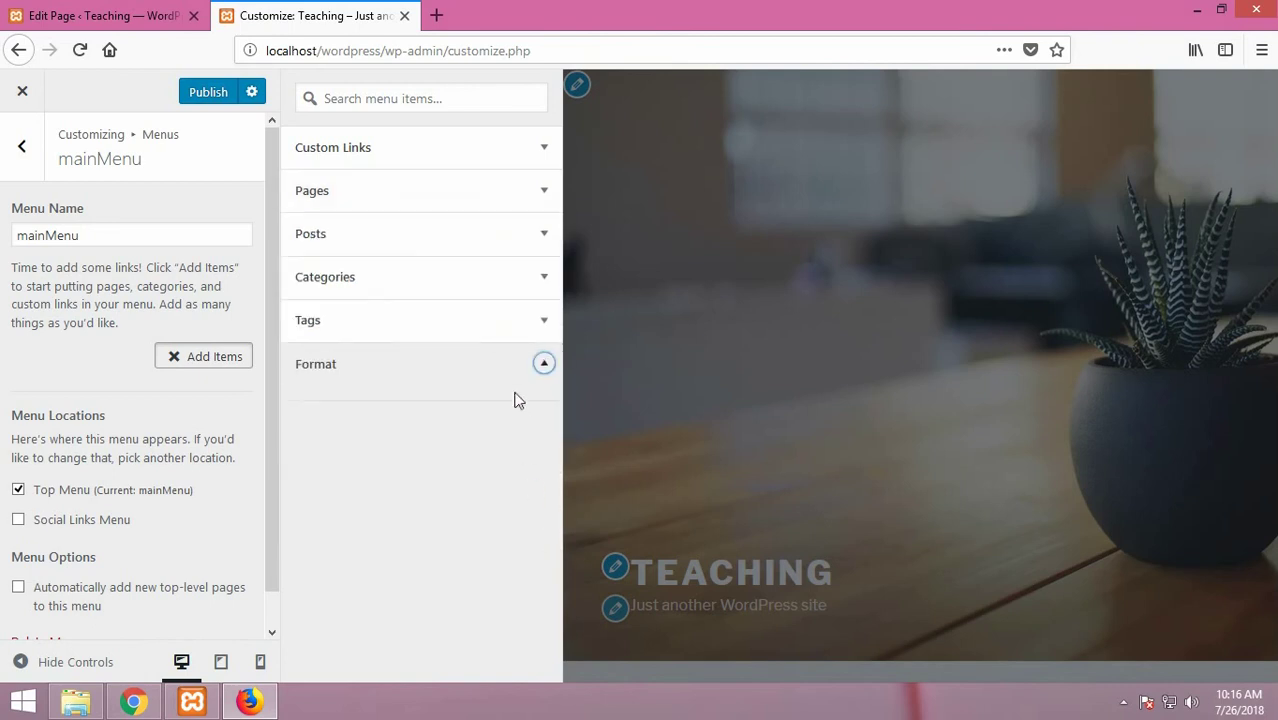
left_click(541, 322)
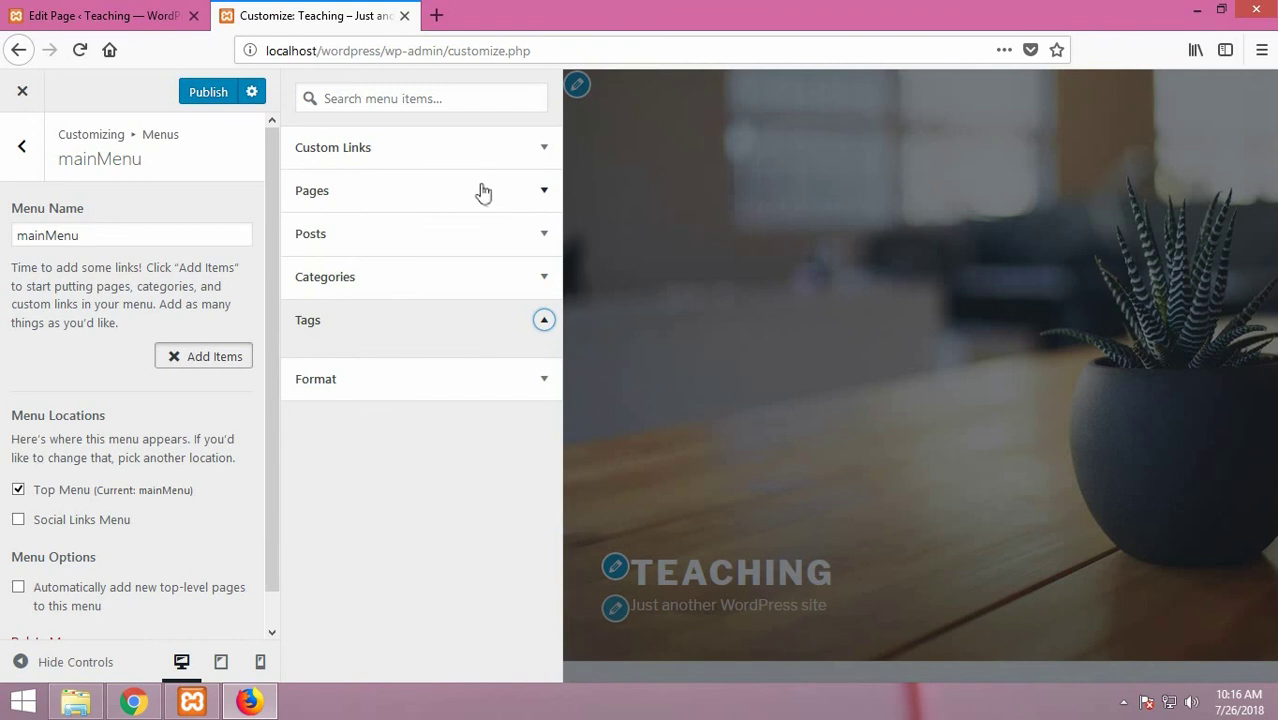
left_click(539, 190)
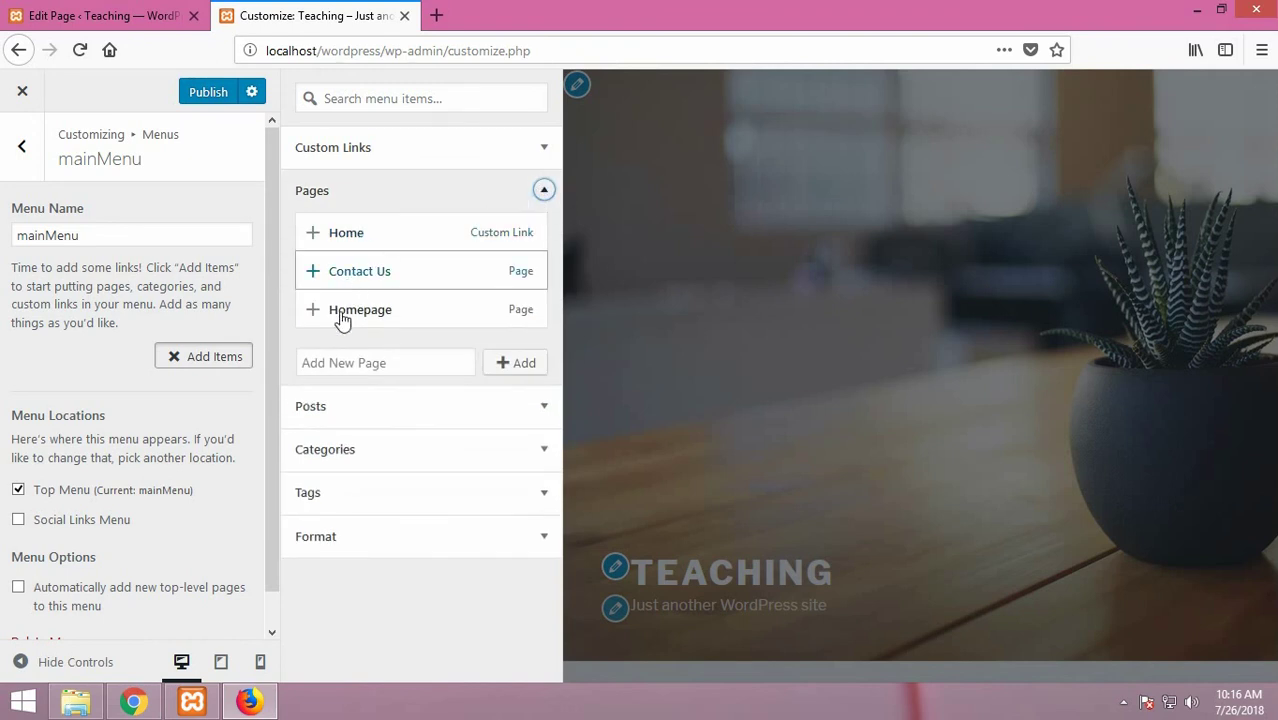
left_click(344, 313)
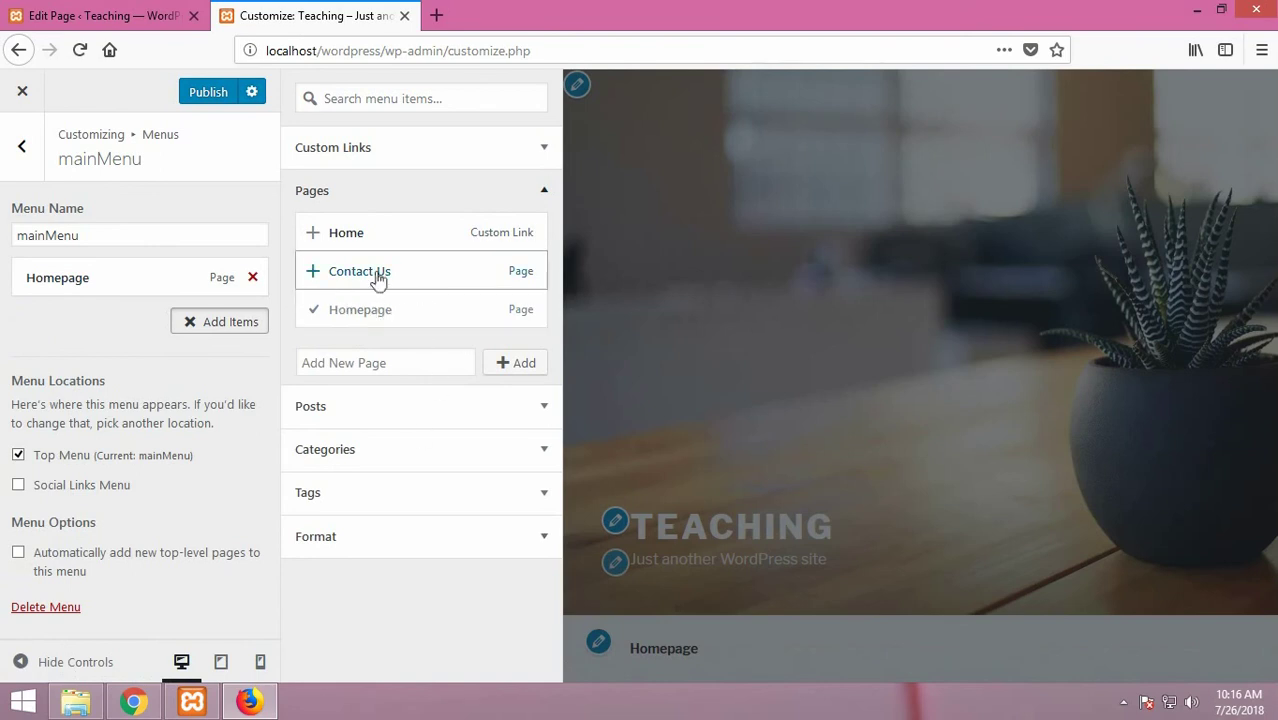
Step: Add the Contact Us page to mainMenu after Homepage
left_click(376, 279)
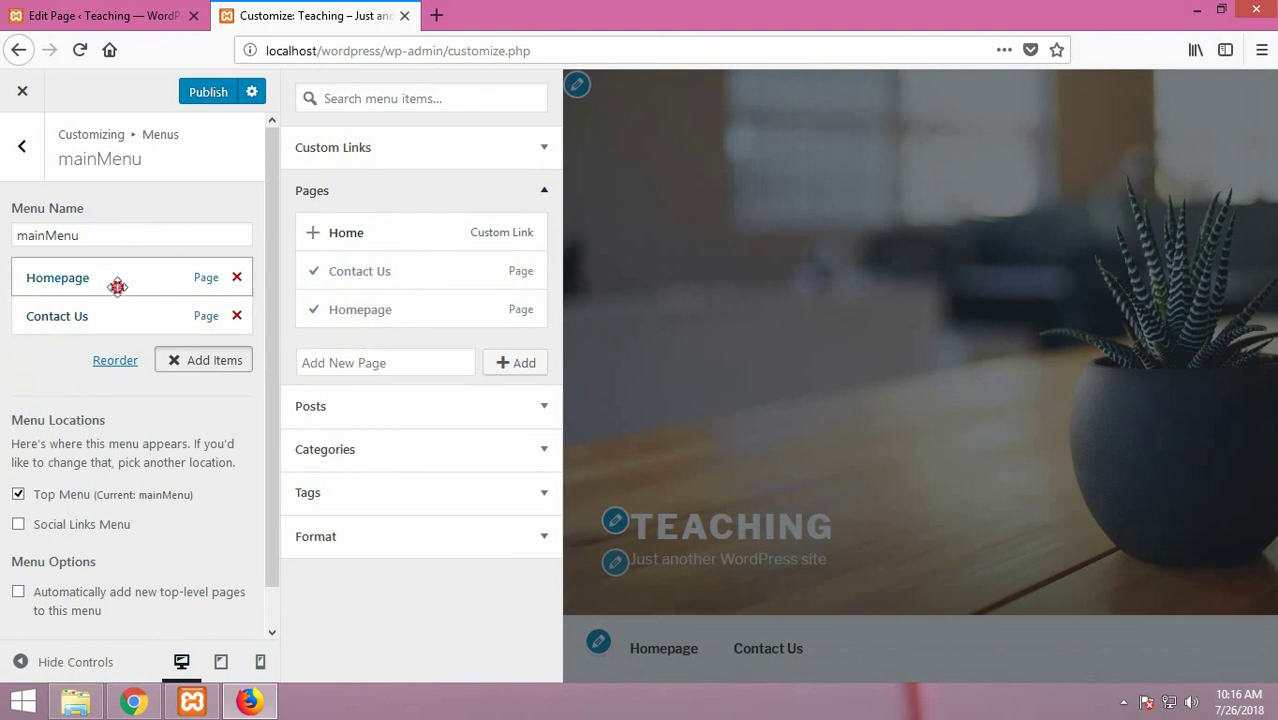
left_click_drag(117, 287, 120, 320)
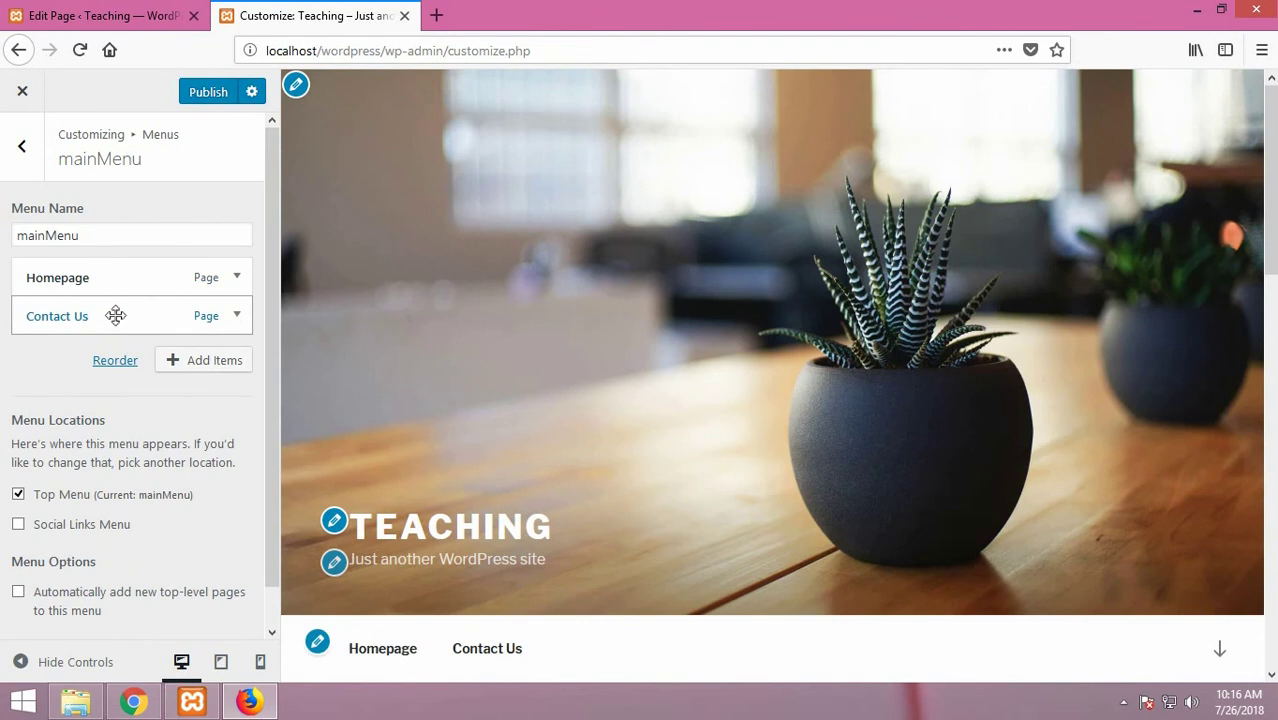
left_click(453, 660)
left_click(202, 366)
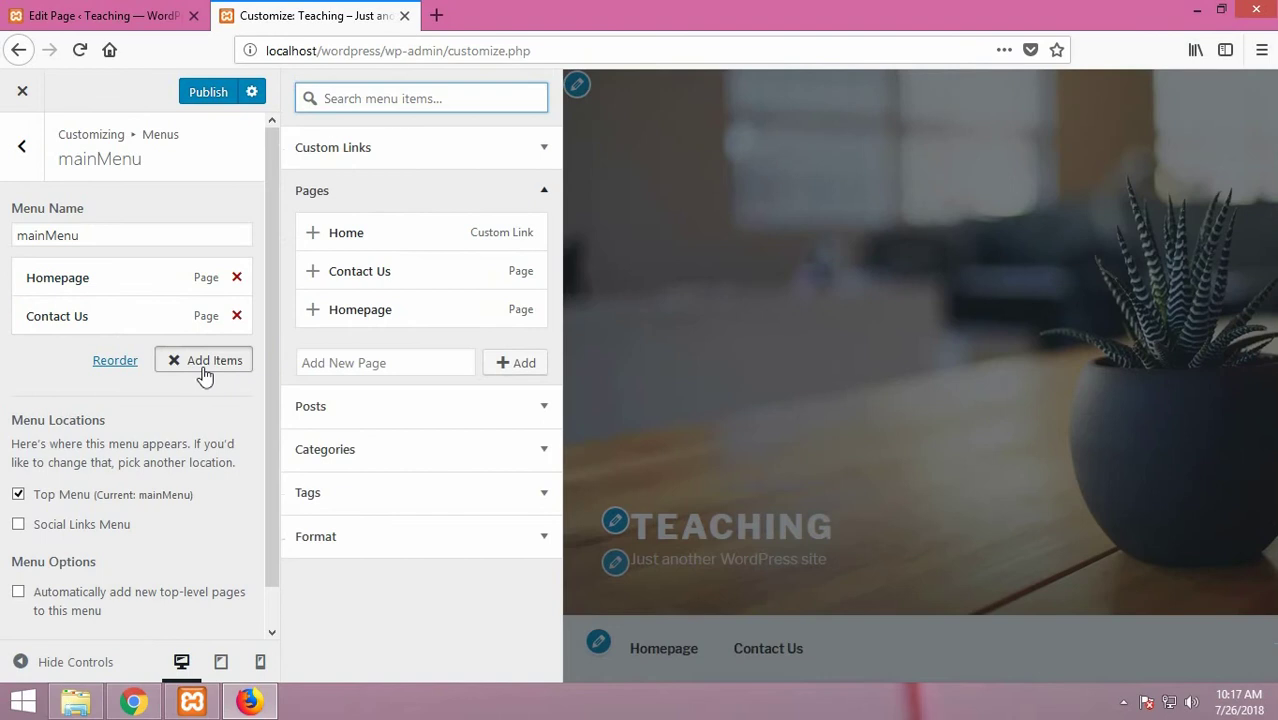
Step: Add a 'Youtube Channel' custom link with the channel's YouTube user URL to mainMenu
left_click(368, 150)
left_click(460, 185)
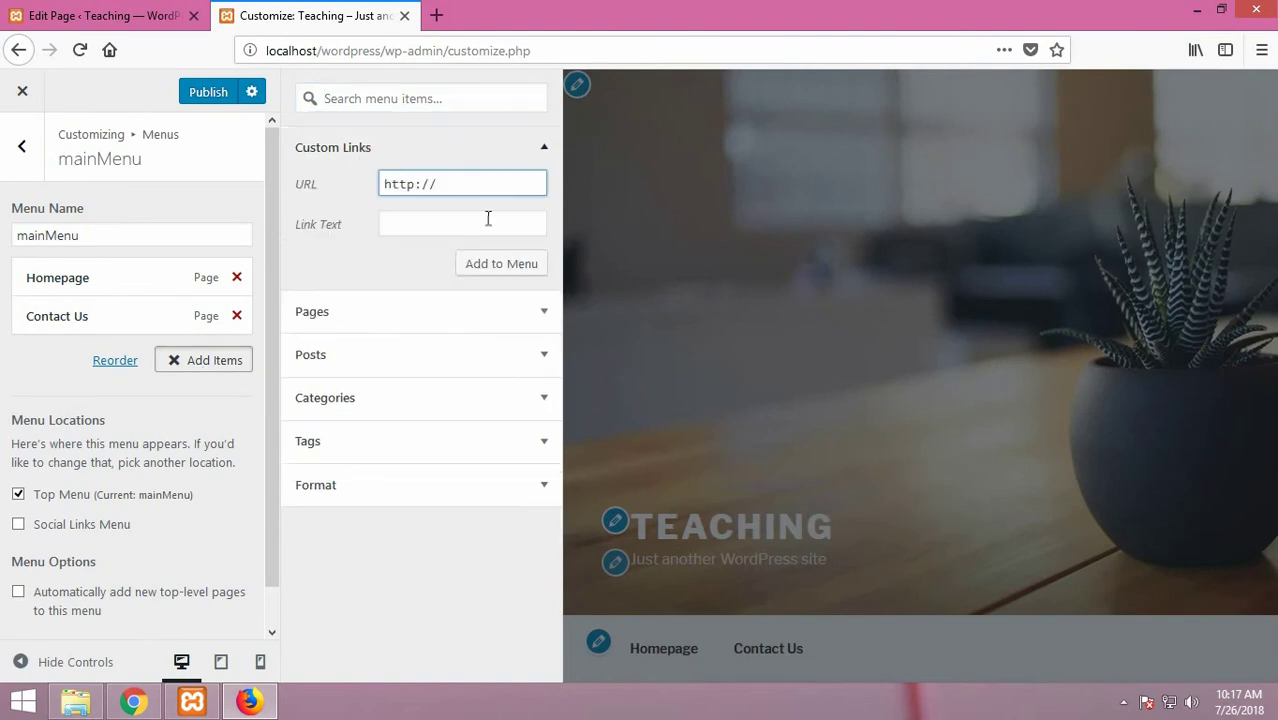
type("www.youtube.com/")
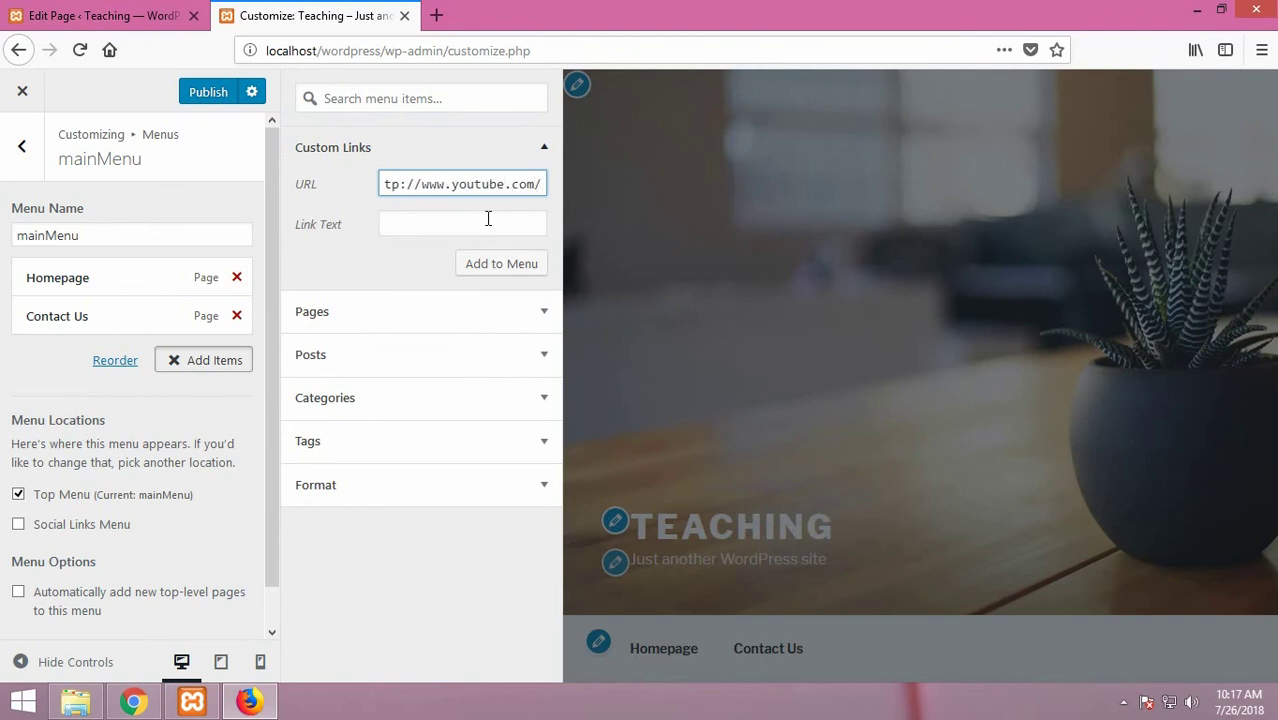
type("user/b4")
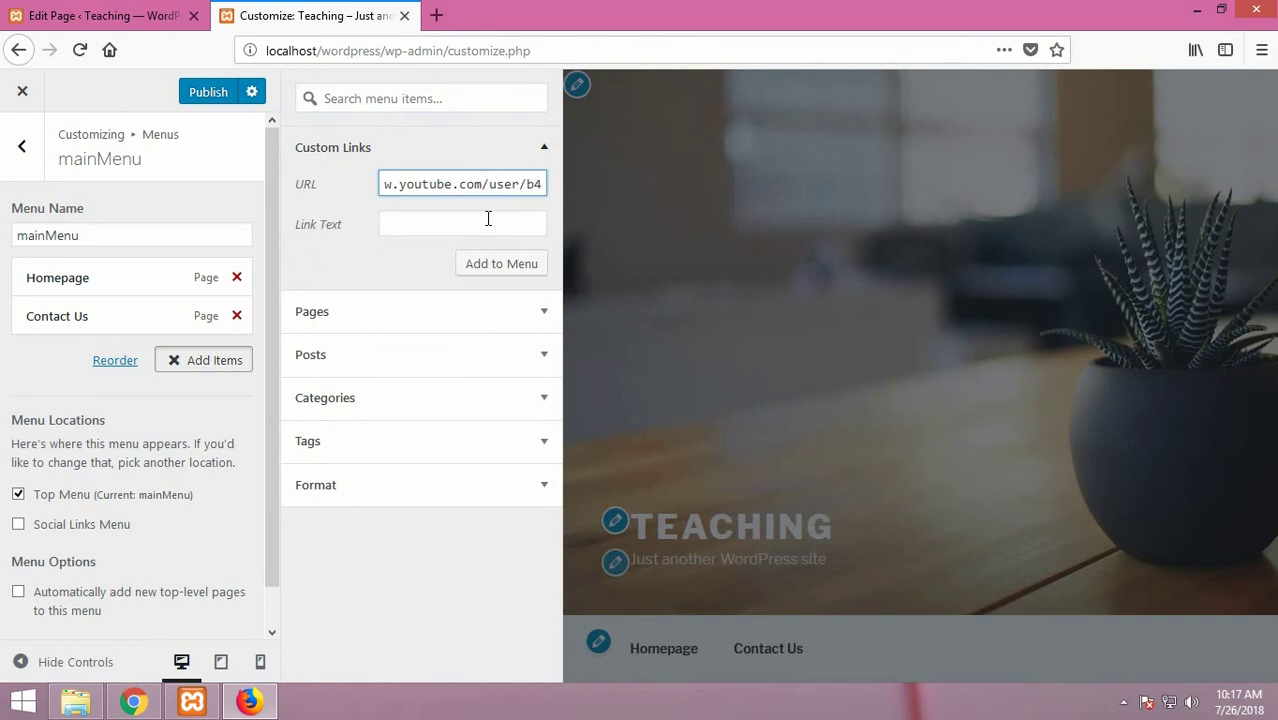
type("boyali")
left_click(488, 218)
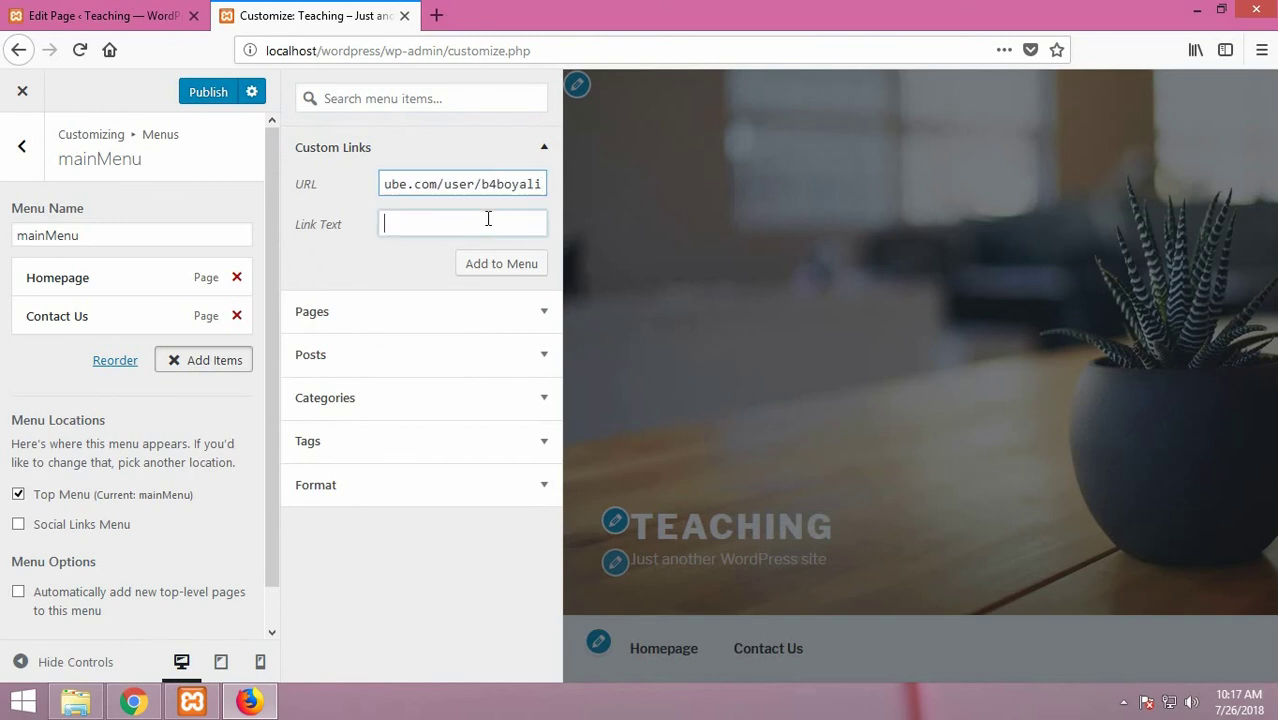
type("Yout")
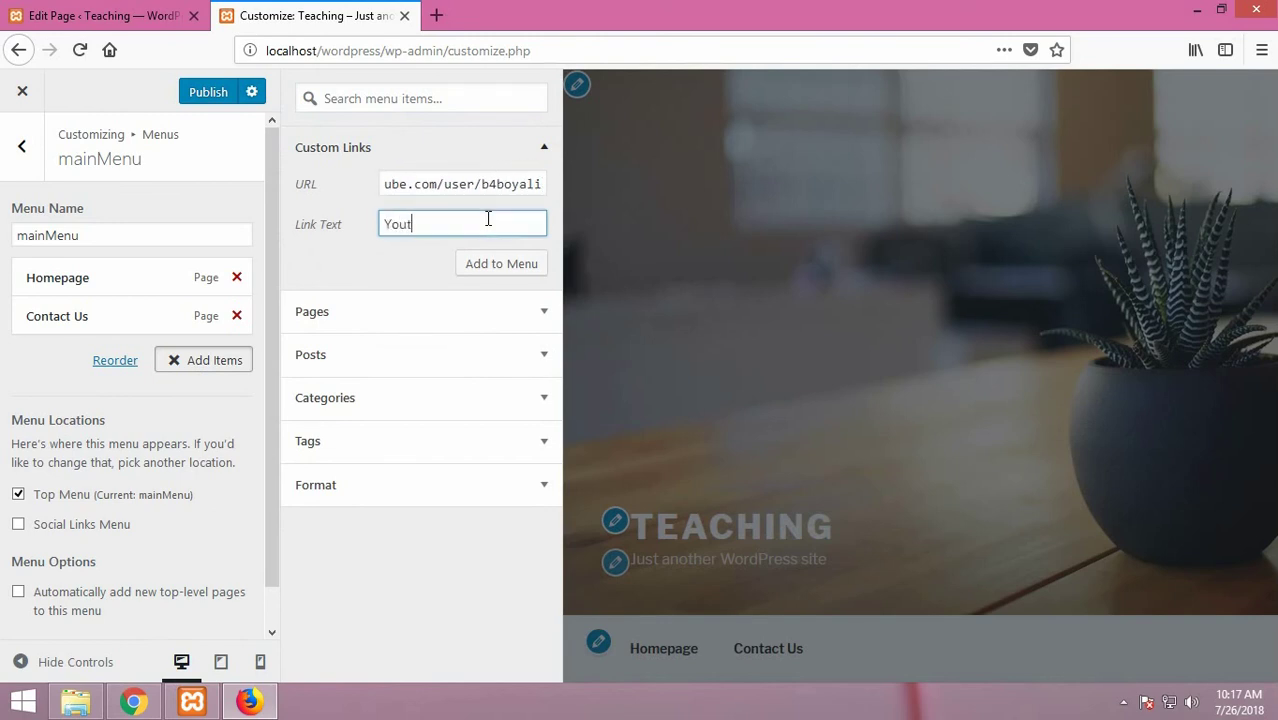
type("ube Channel")
left_click(507, 266)
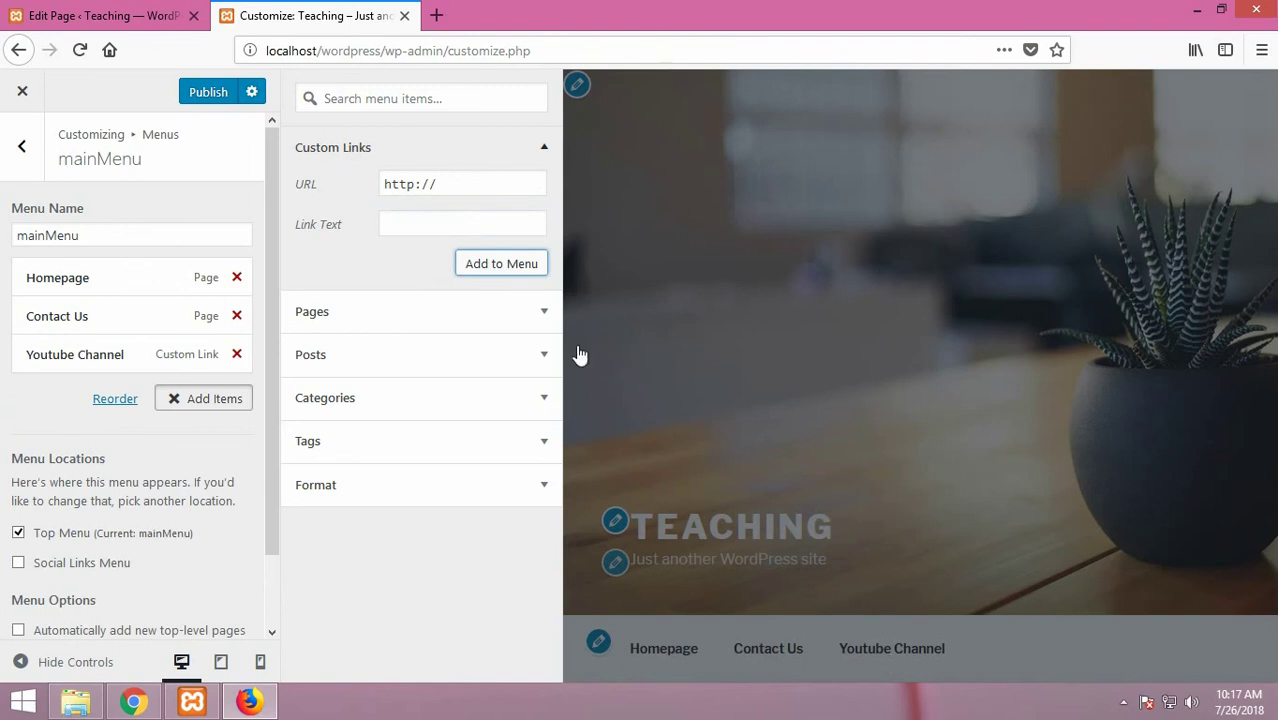
left_click(357, 356)
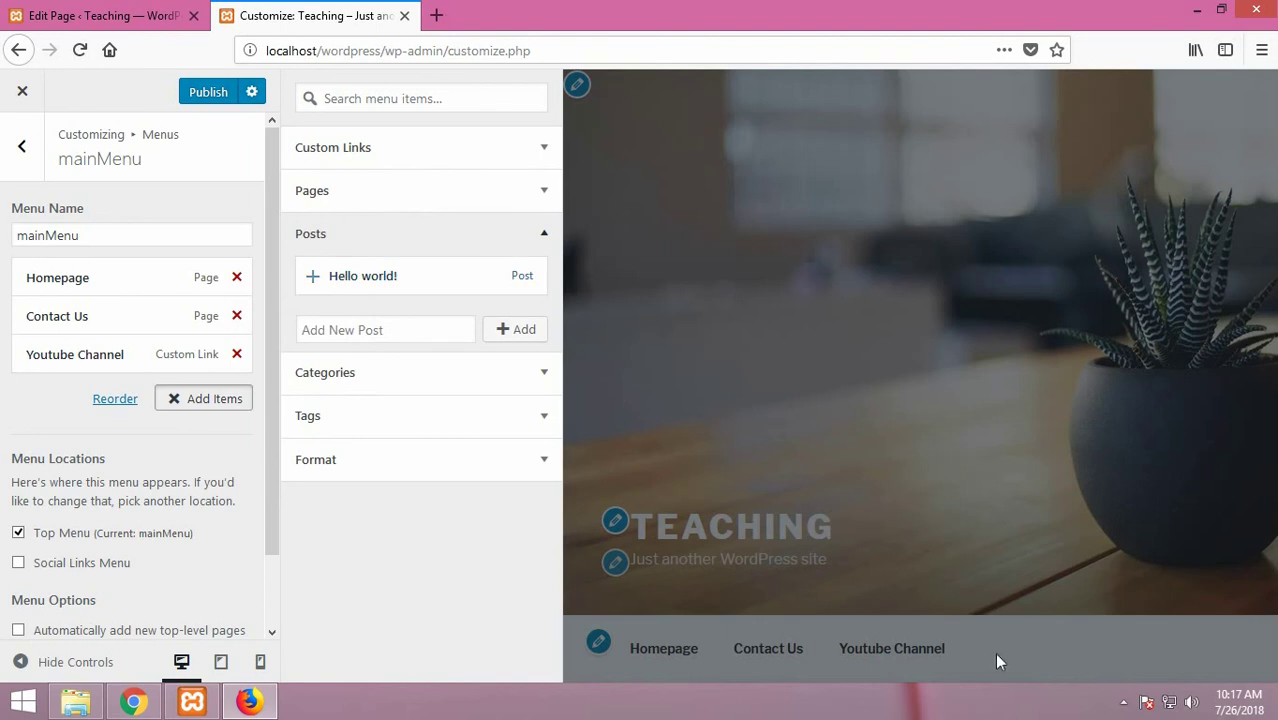
Step: Add the Hello world! post as mainMenu's fourth item
left_click(372, 280)
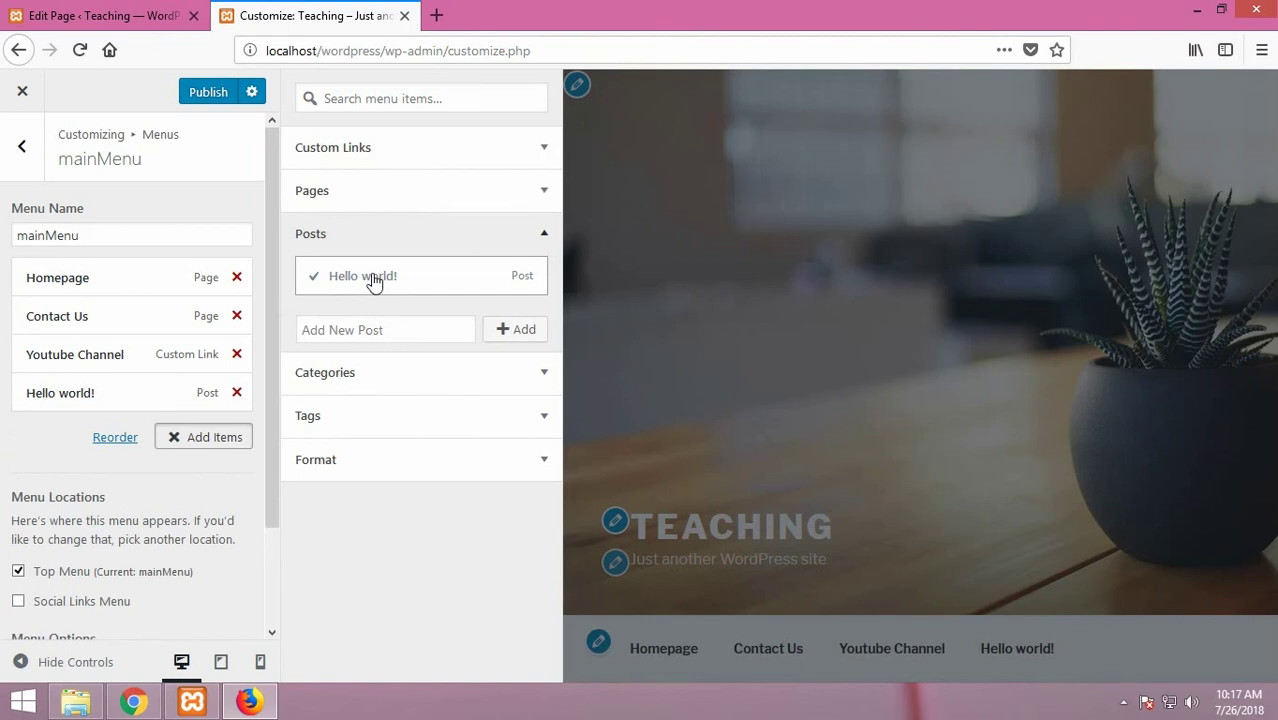
left_click(376, 373)
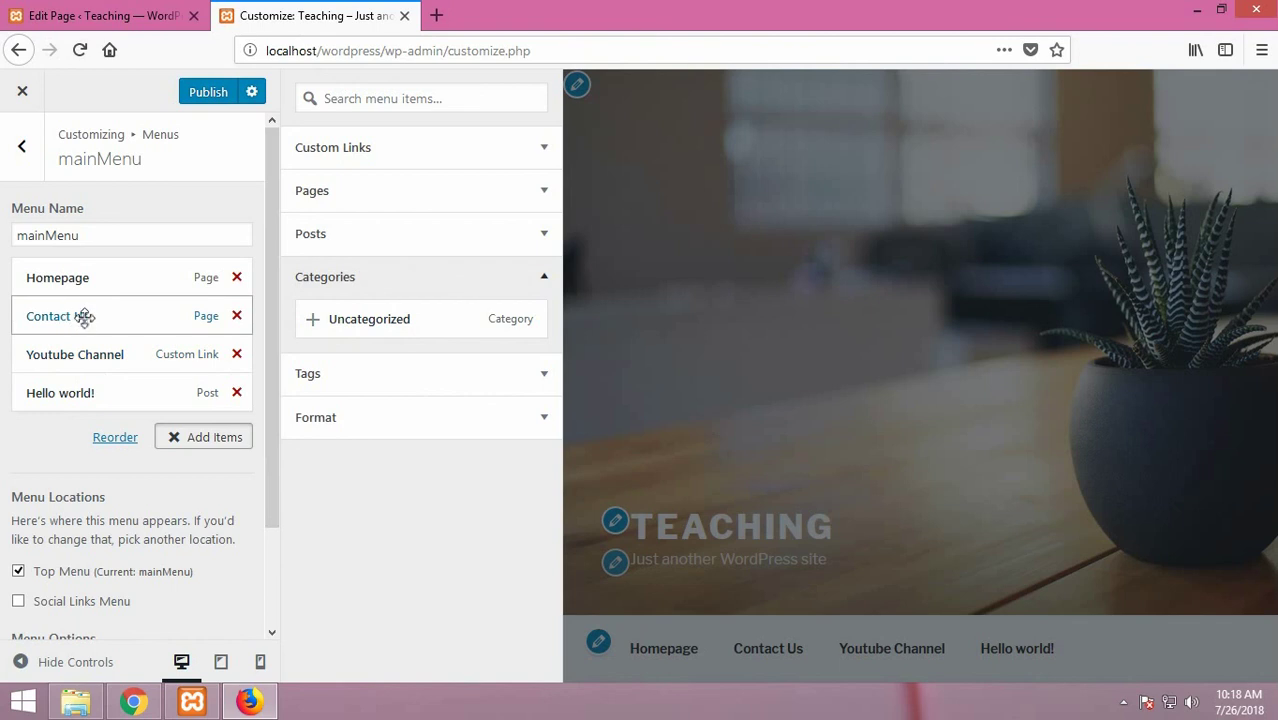
Step: Add the Uncategorized category to mainMenu twice
left_click(474, 147)
left_click(460, 184)
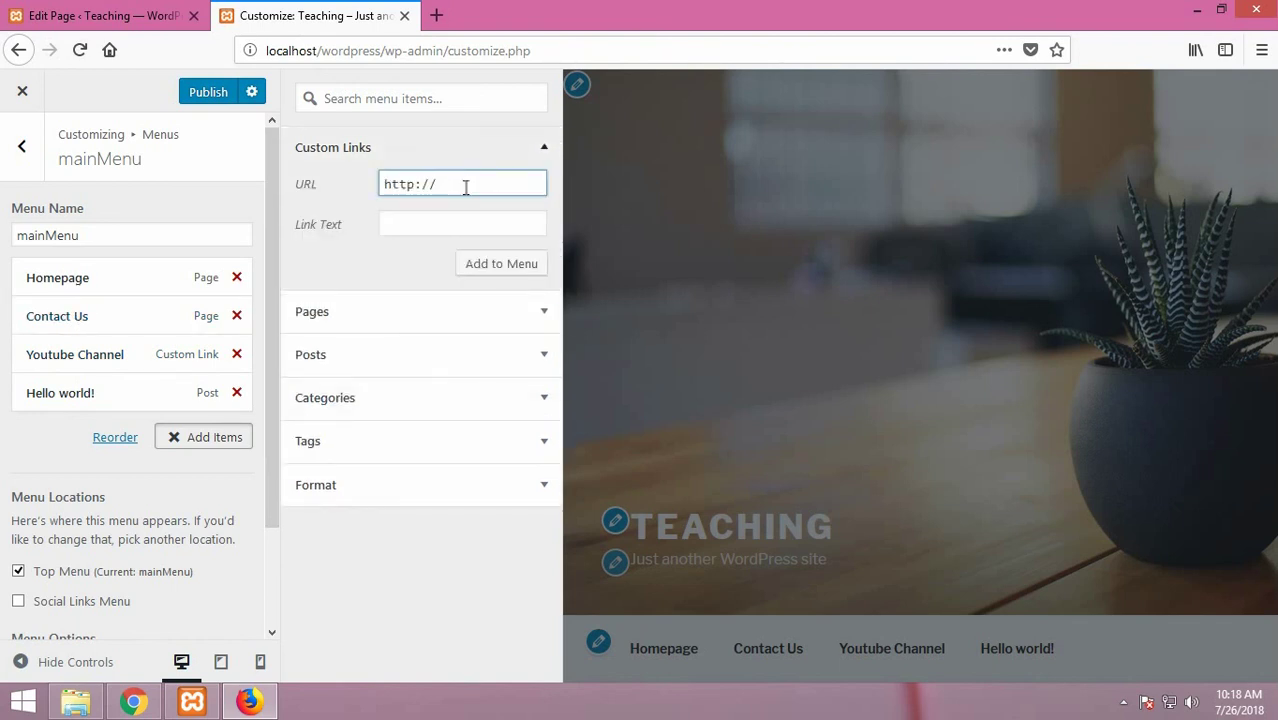
left_click(405, 400)
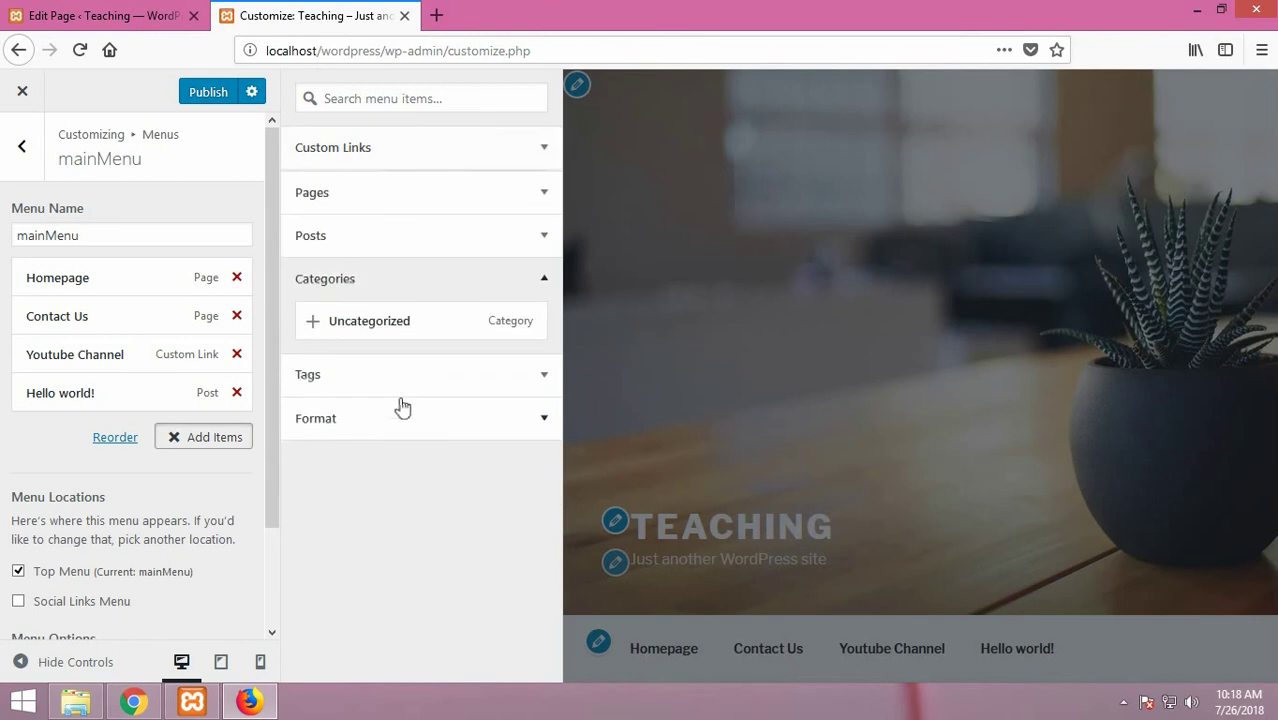
left_click(518, 324)
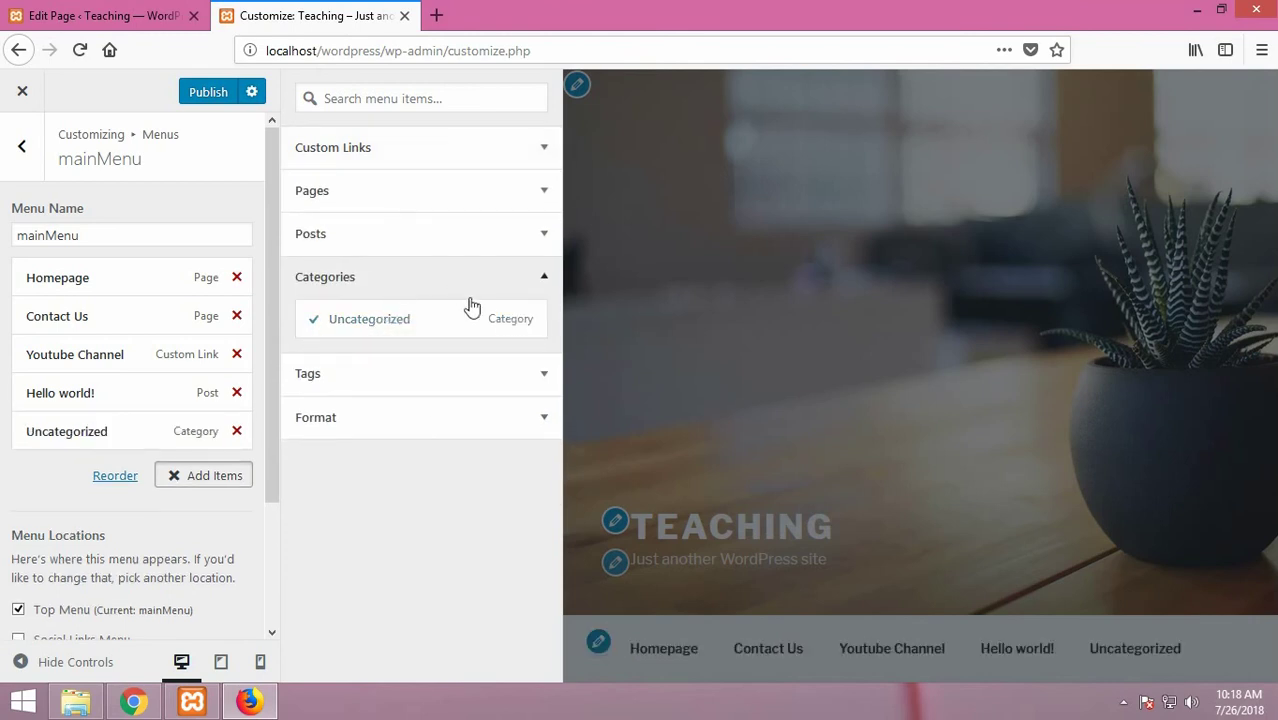
right_click(370, 319)
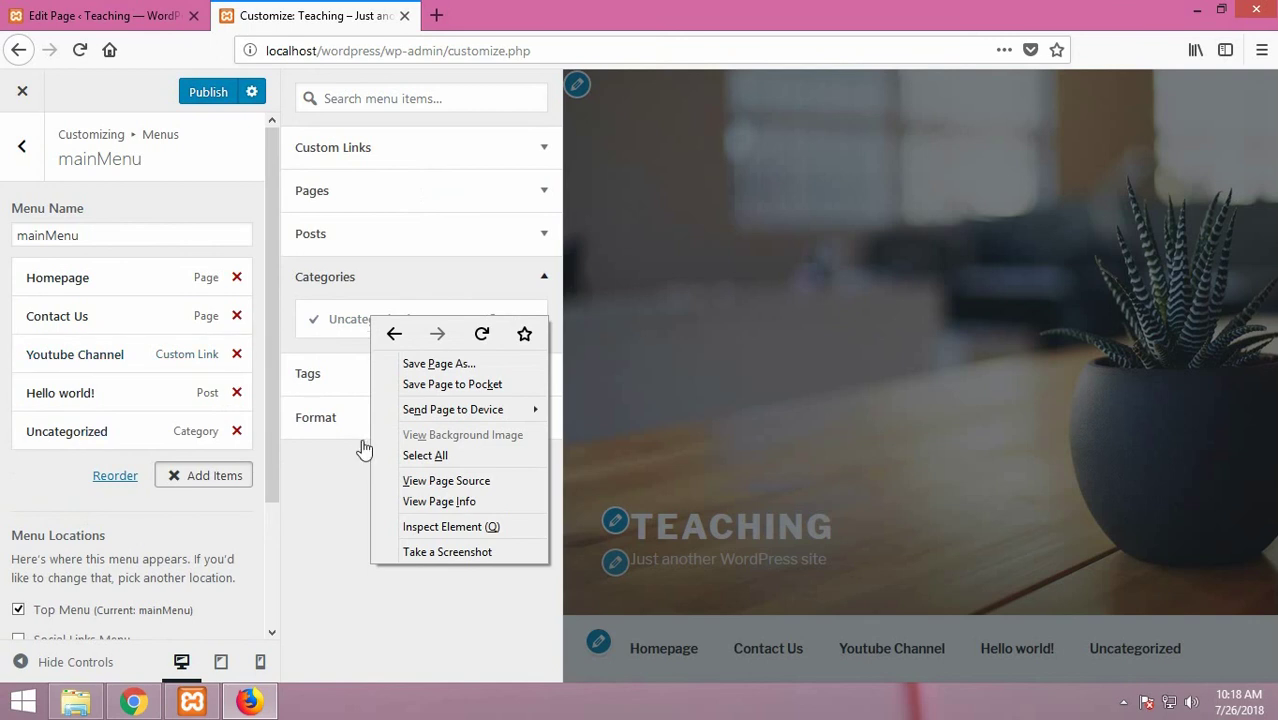
left_click(330, 556)
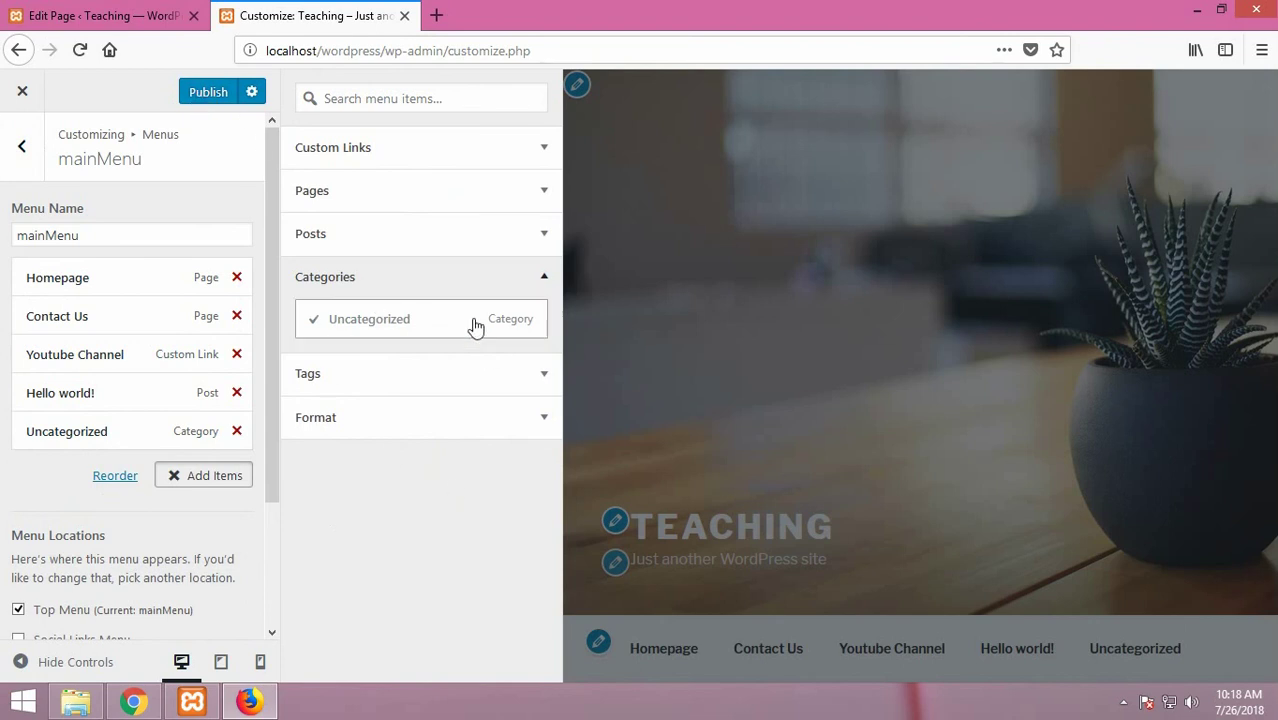
left_click(410, 331)
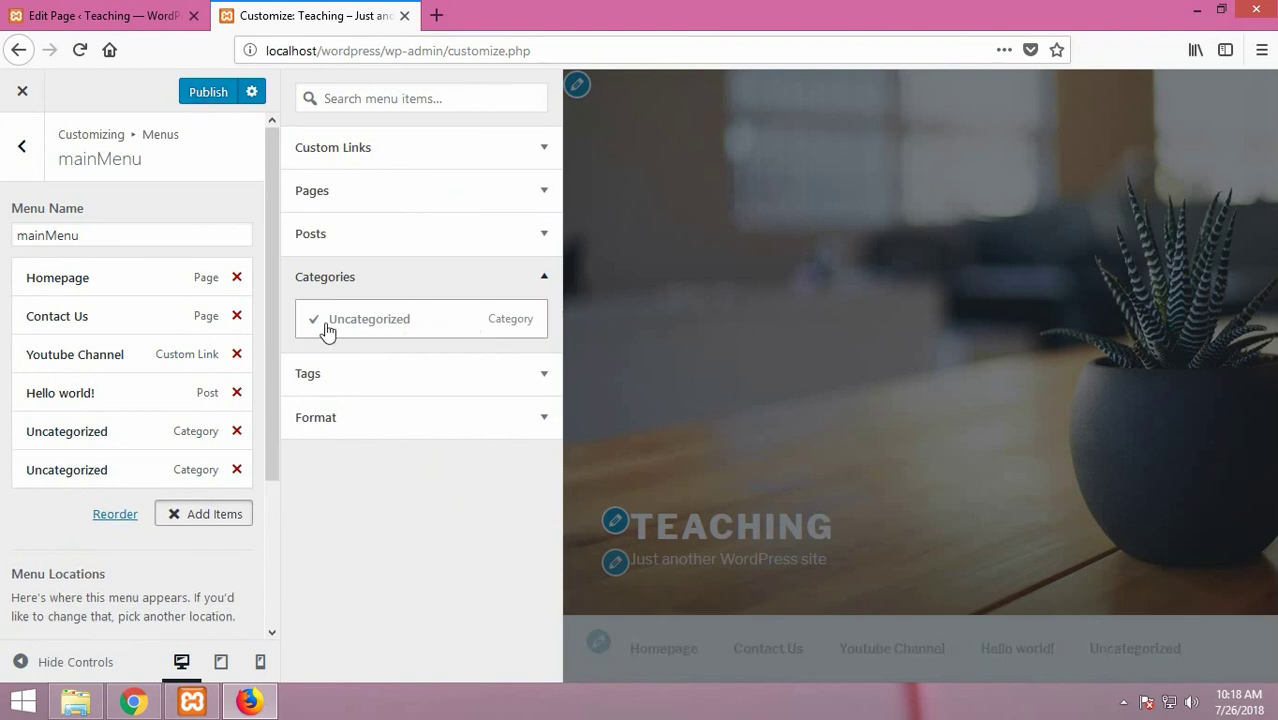
Step: Remove both Uncategorized items, publish mainMenu, and return to the Dashboard
left_click(237, 469)
left_click(237, 431)
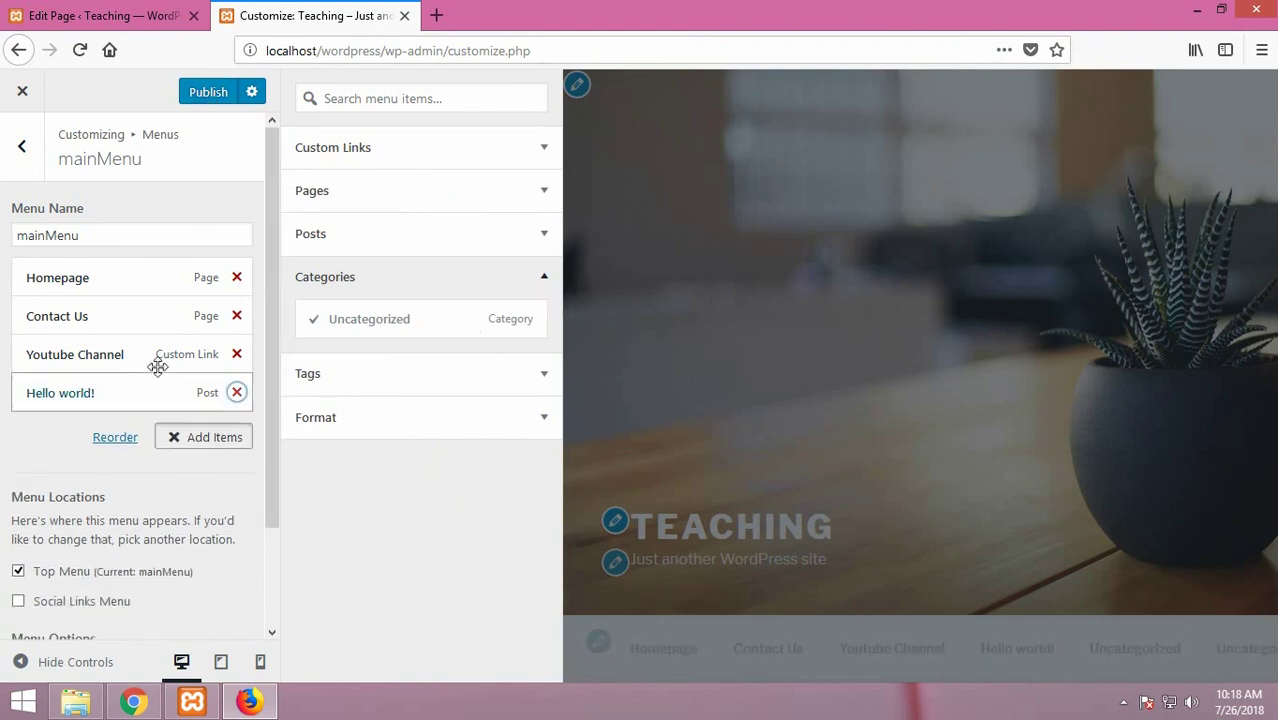
left_click(209, 93)
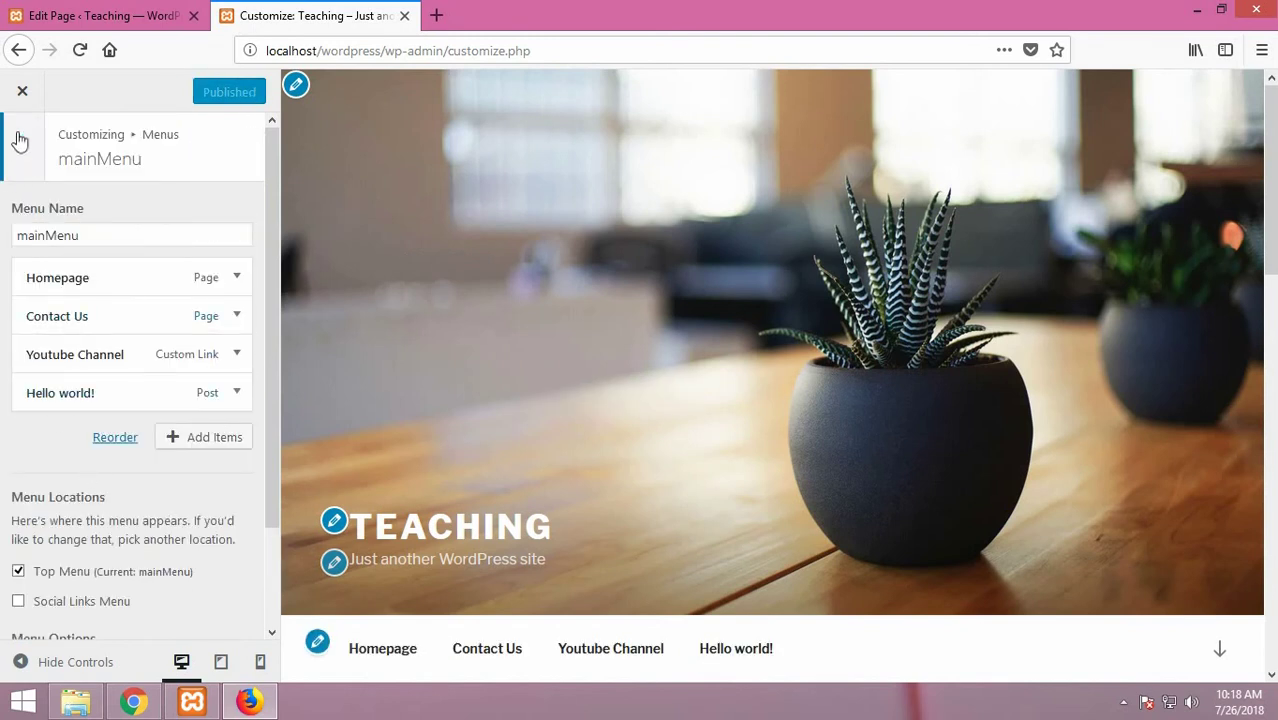
left_click(24, 92)
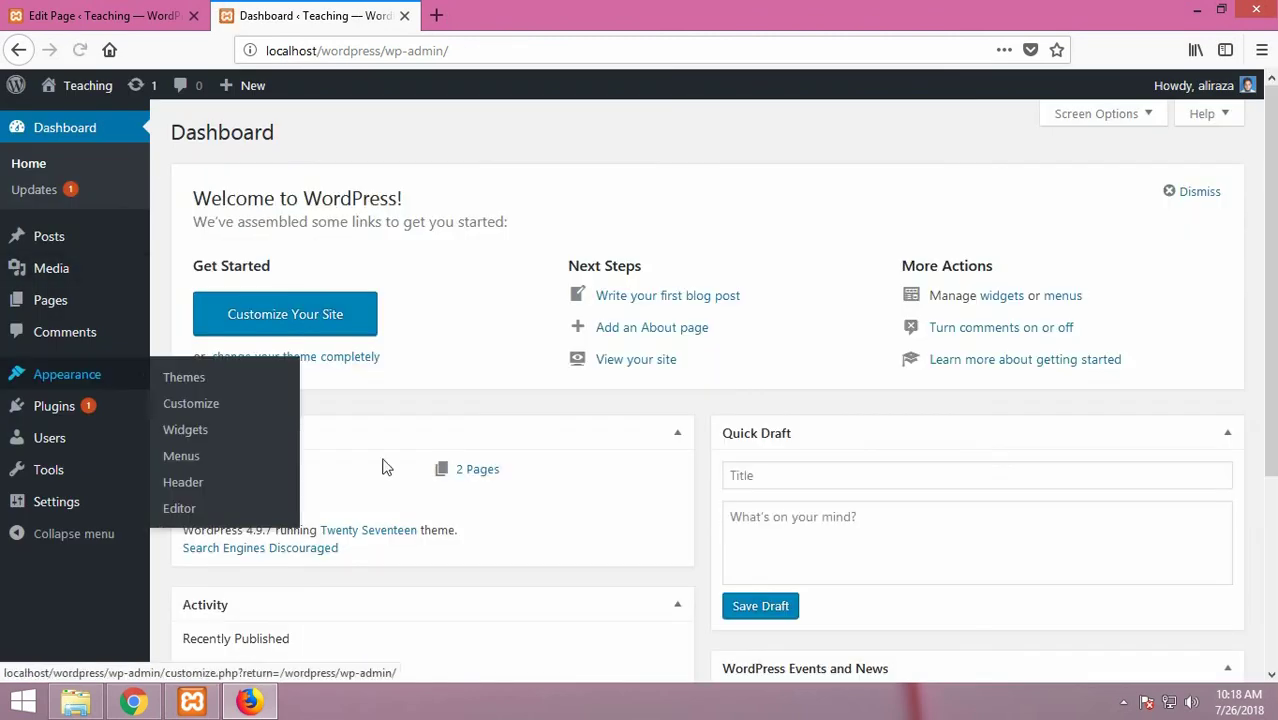
Step: Check the Categories list under Appearance > Menus, then reopen the Customizer
mouse_move(100, 378)
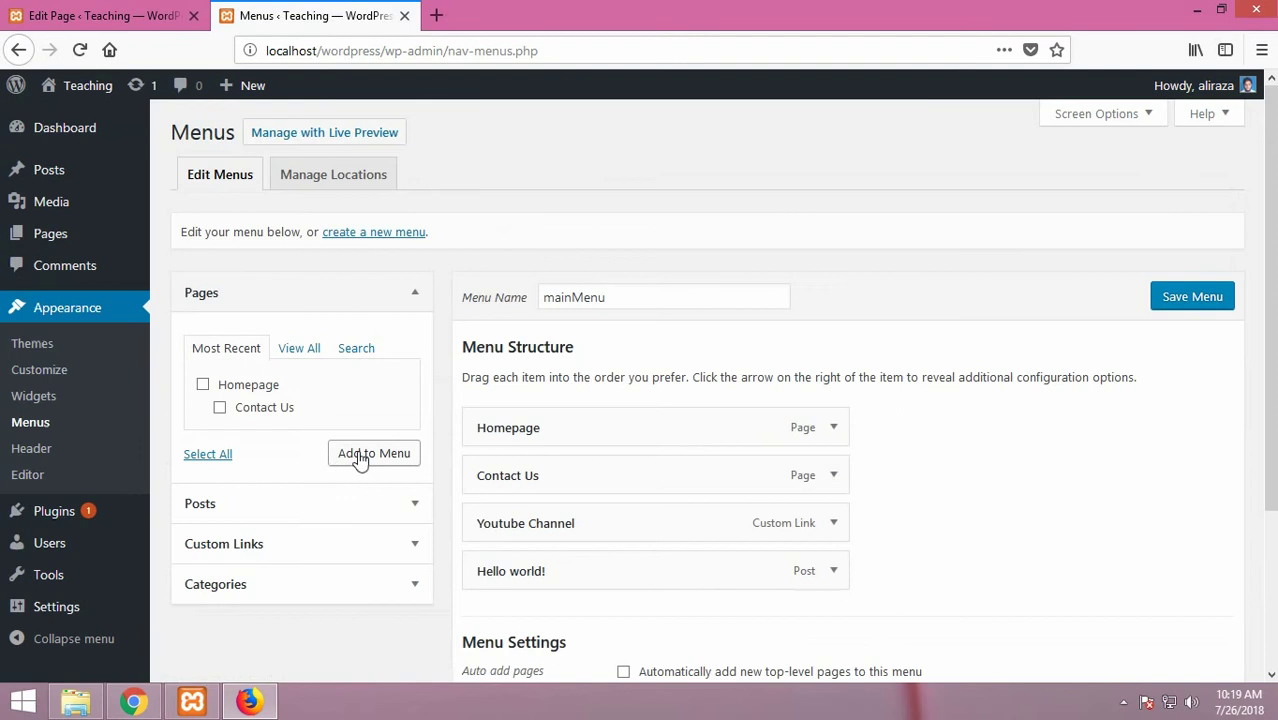
scroll(358, 456, "down", 2)
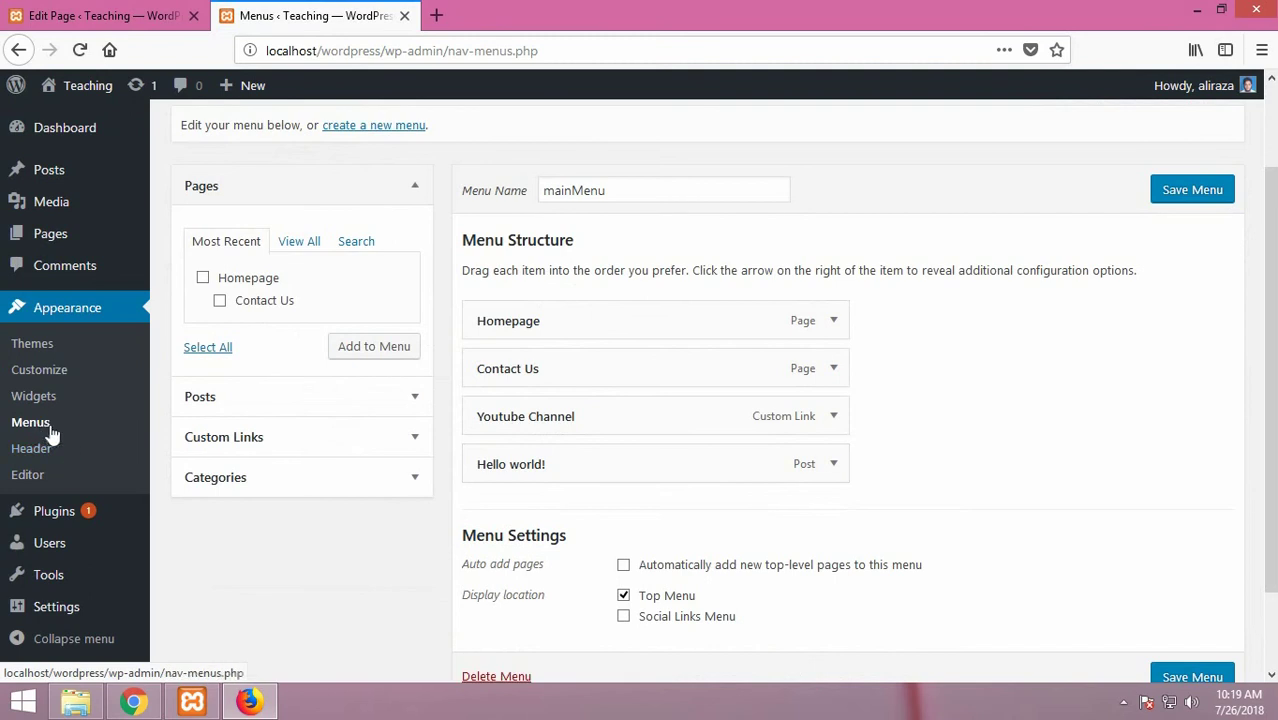
left_click(238, 478)
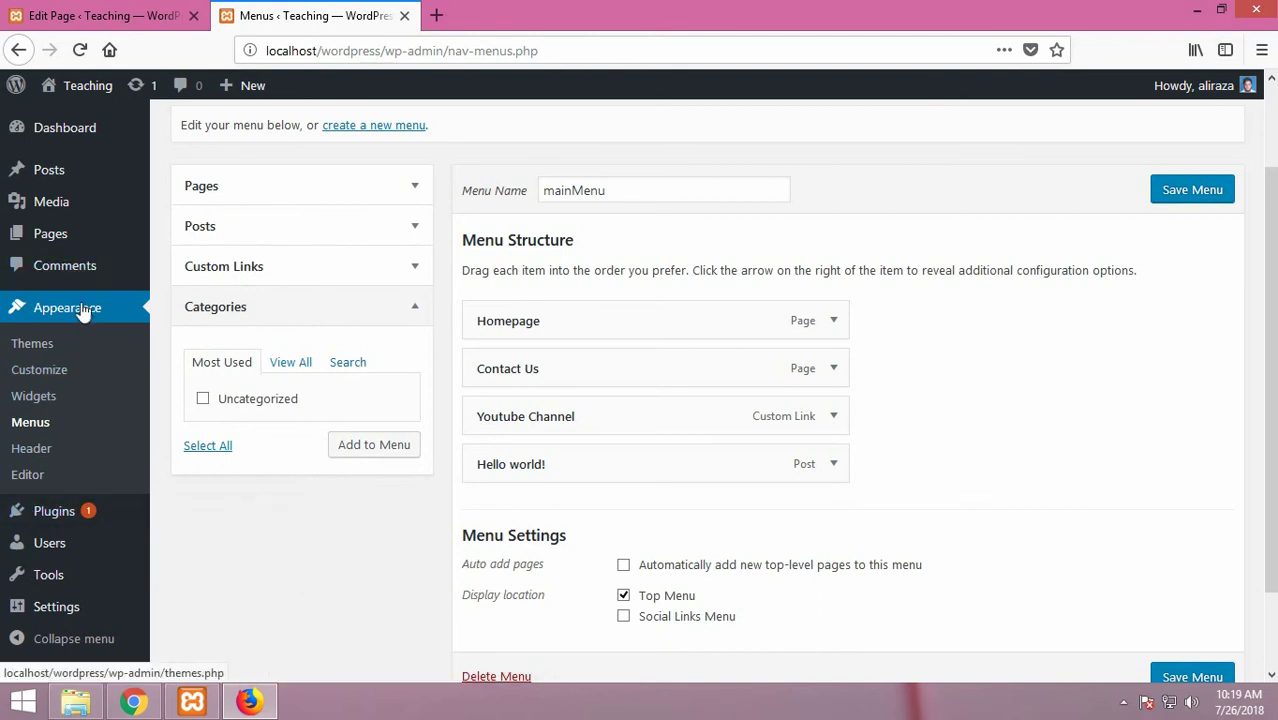
left_click(50, 372)
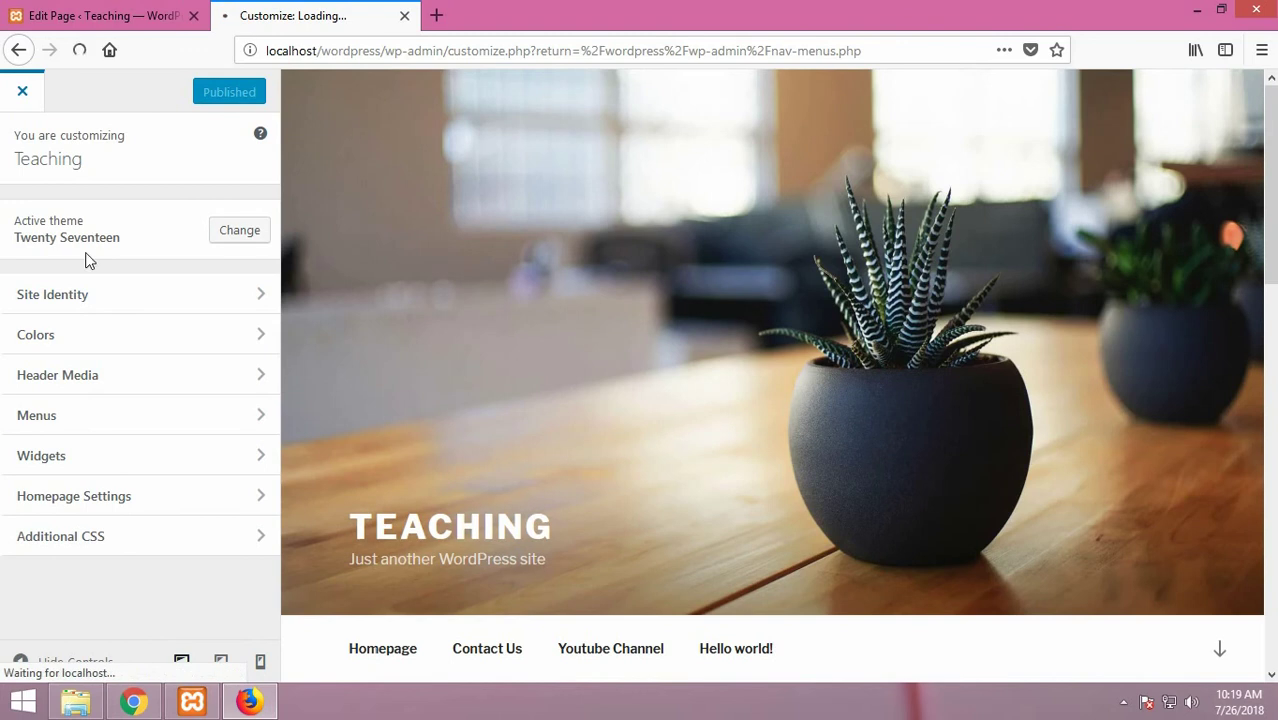
Step: Look over Widgets and Themes, then view mainMenu's four items under Appearance > Menus
left_click(112, 458)
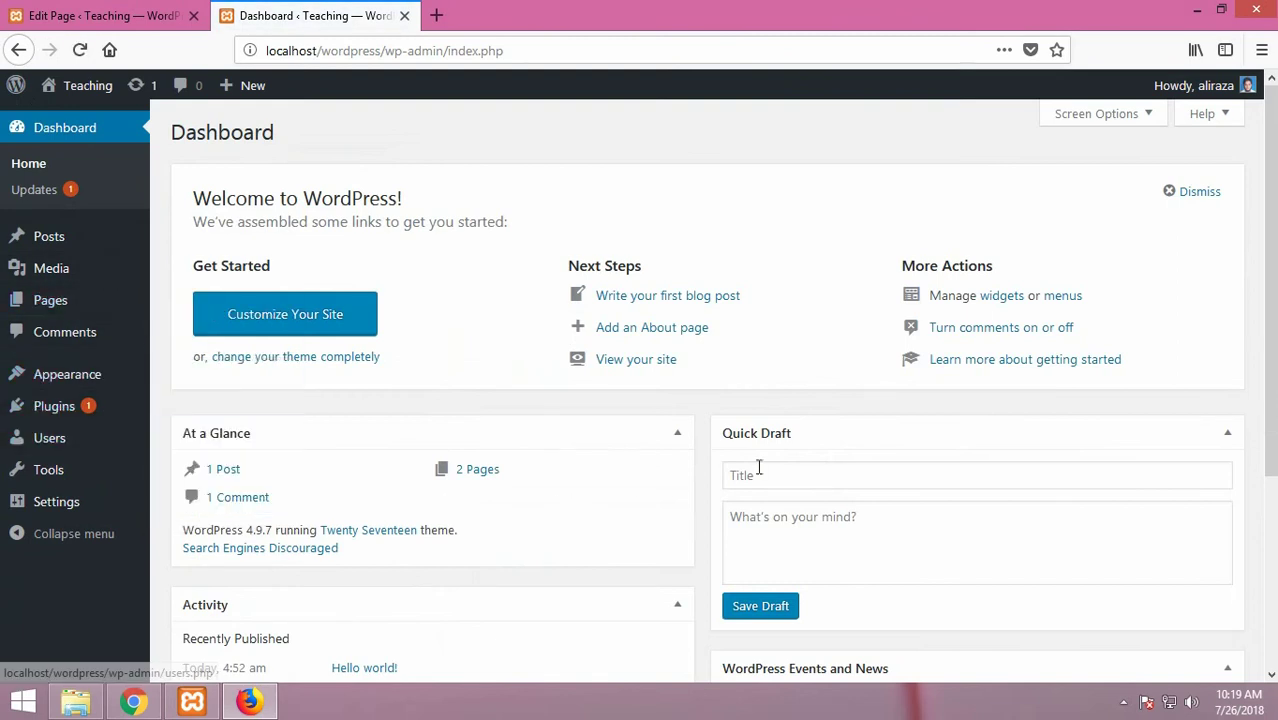
scroll(895, 490, "down", 5)
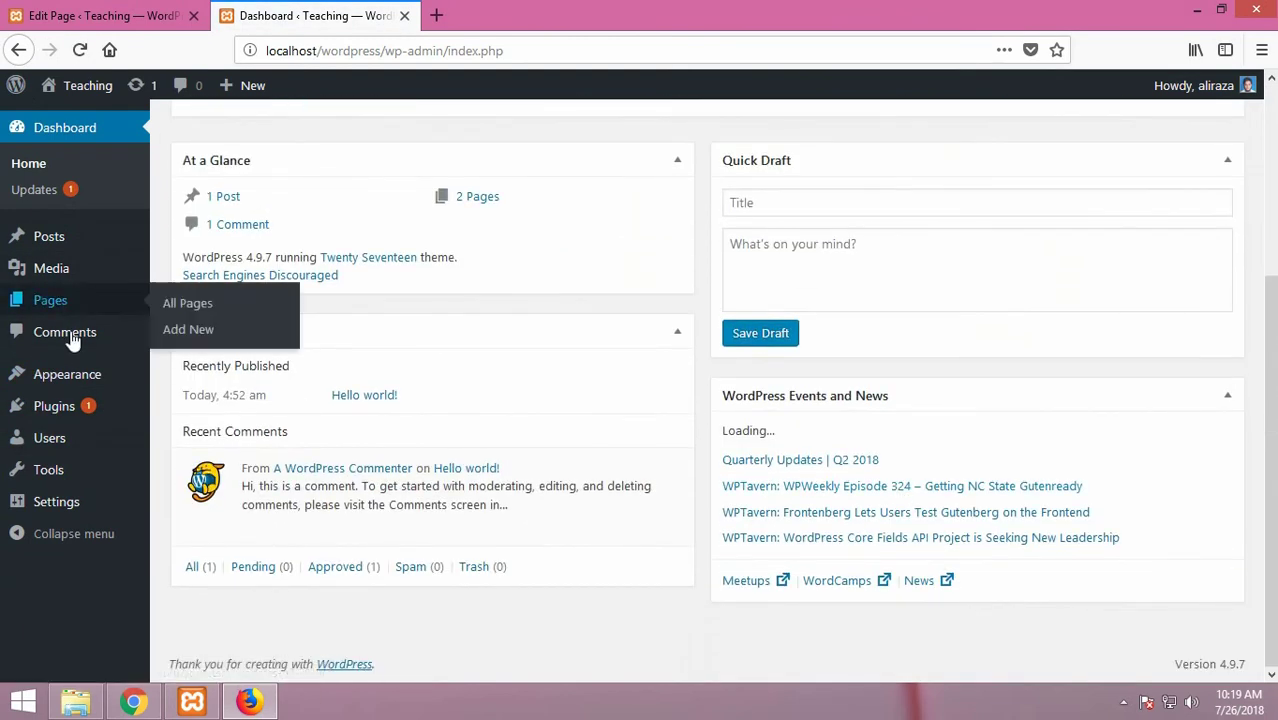
left_click(23, 379)
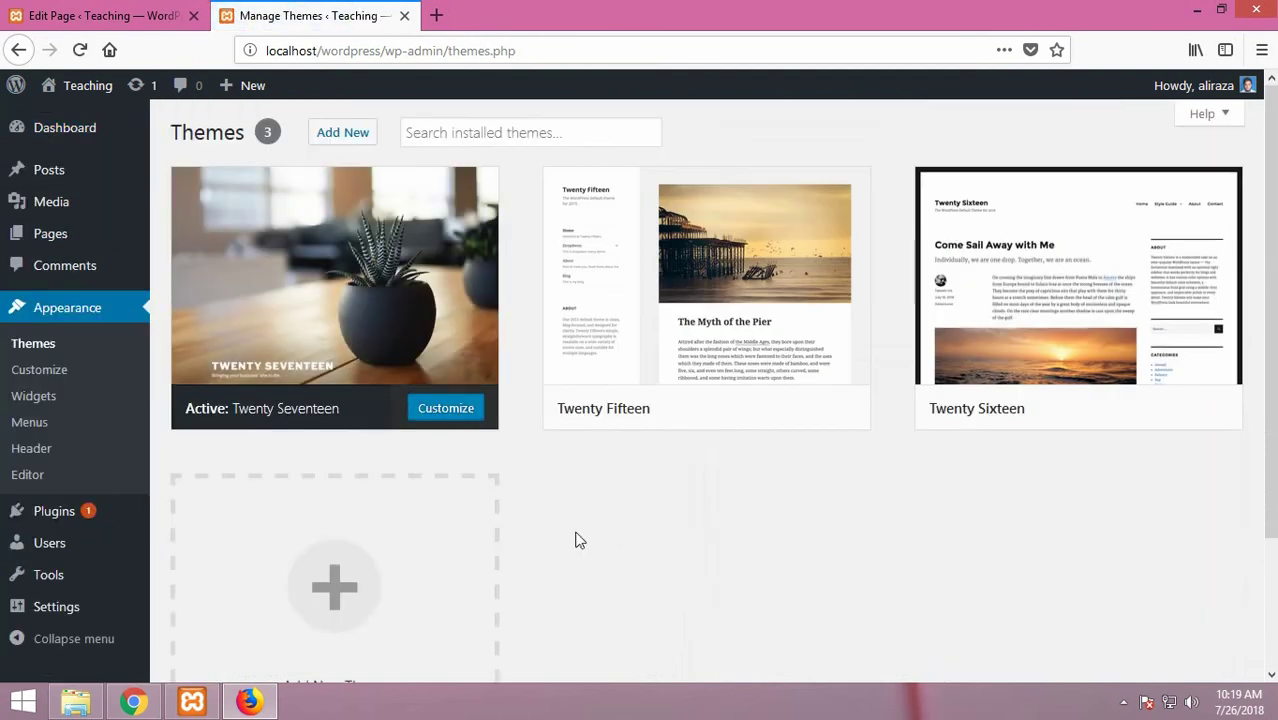
left_click(43, 422)
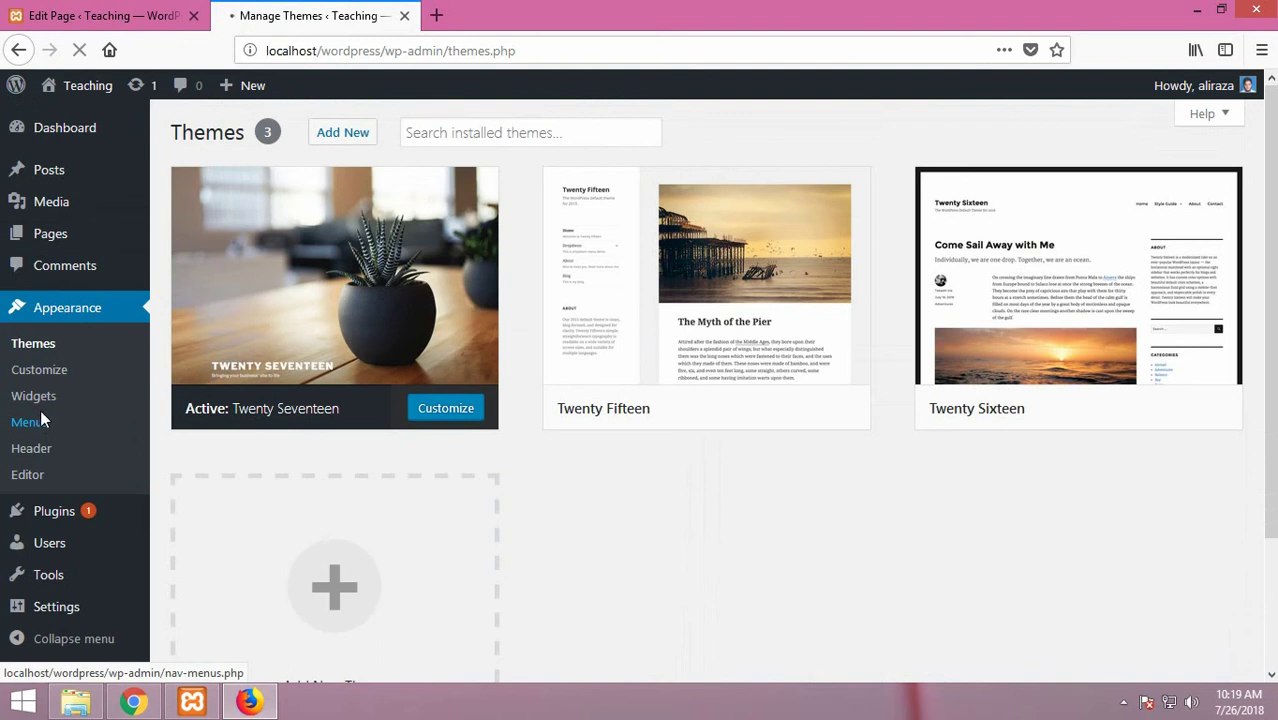
scroll(284, 420, "down", 1)
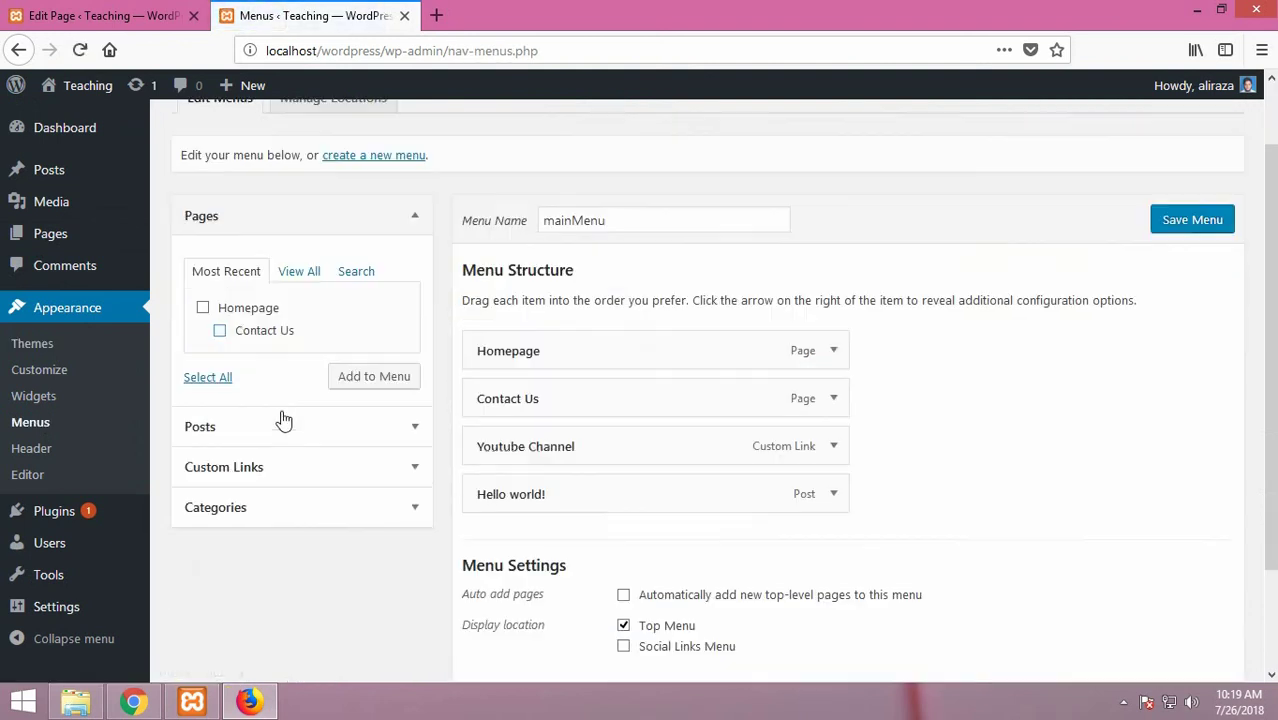
scroll(290, 415, "down", 1)
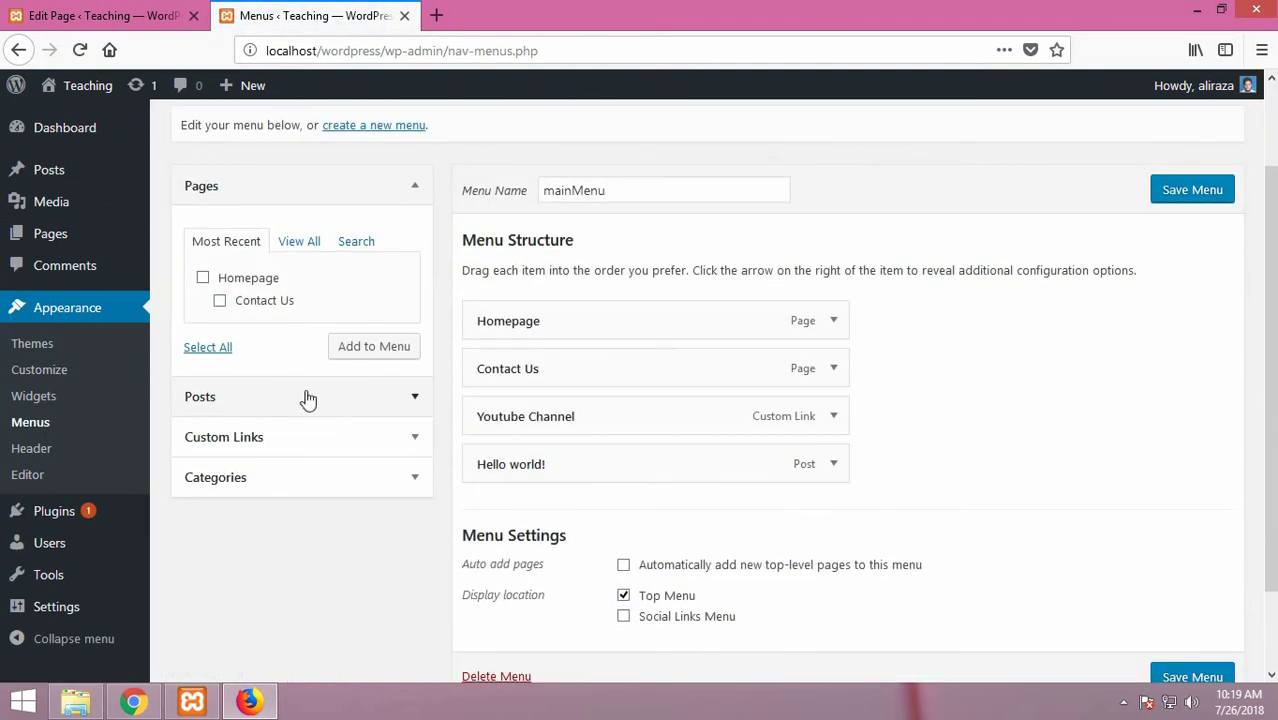
scroll(306, 398, "down", 2)
right_click(214, 390)
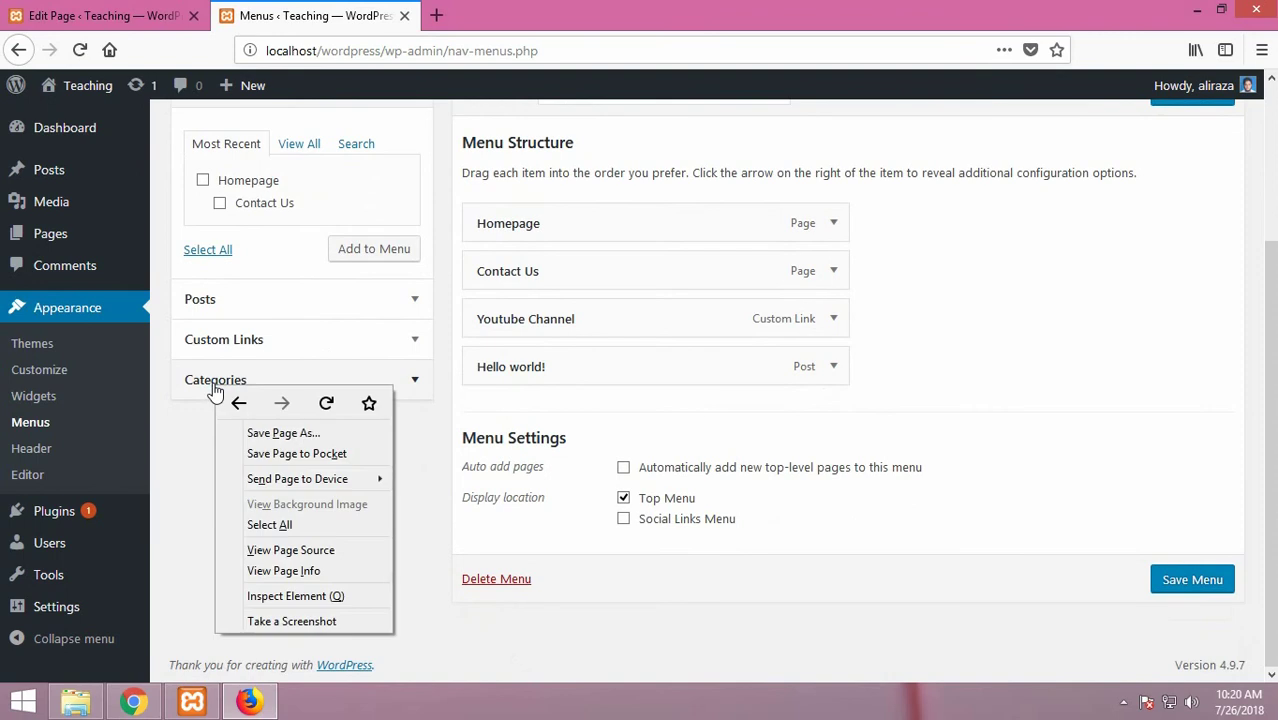
left_click(208, 390)
left_click(205, 390)
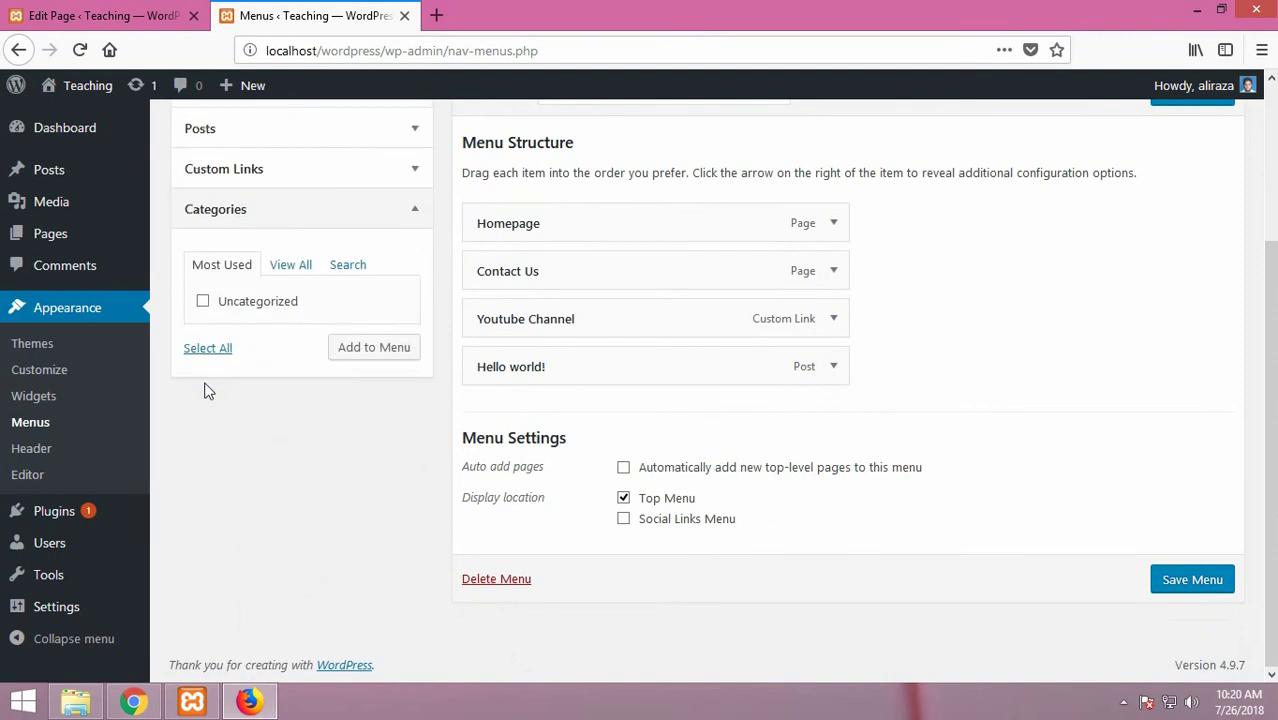
left_click(340, 266)
left_click(240, 274)
scroll(640, 406, "up", 4)
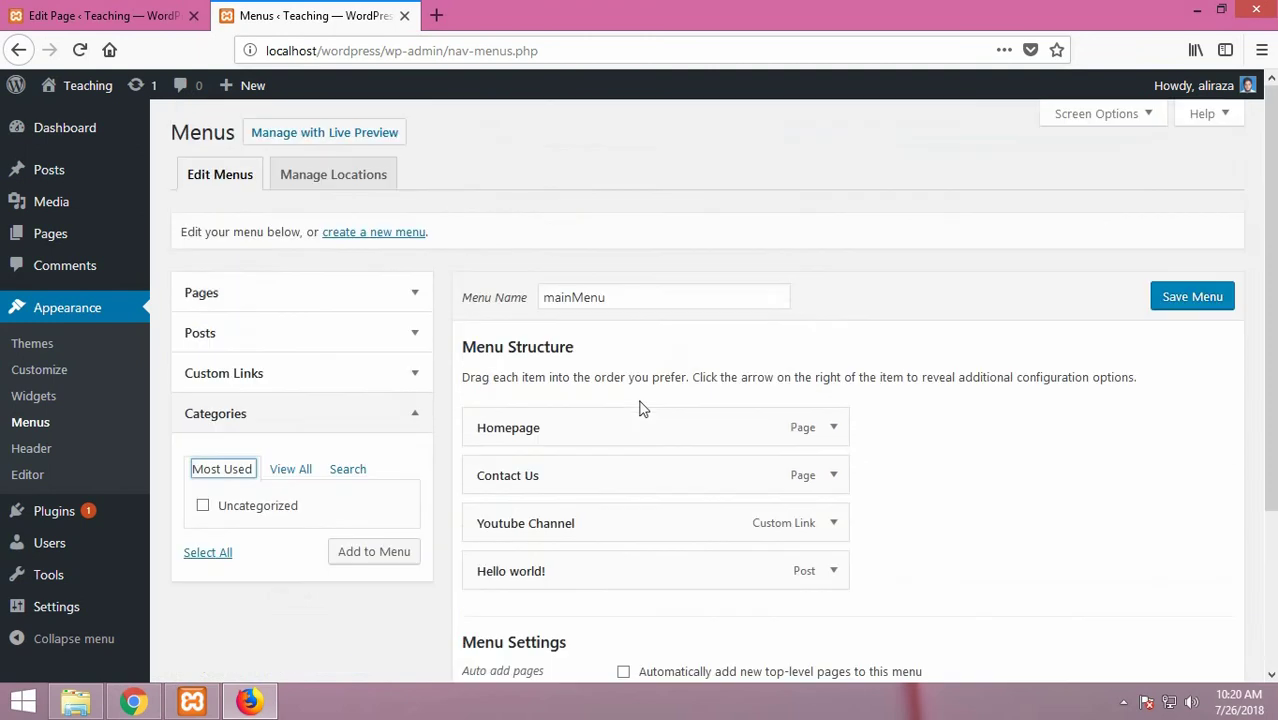
left_click(350, 178)
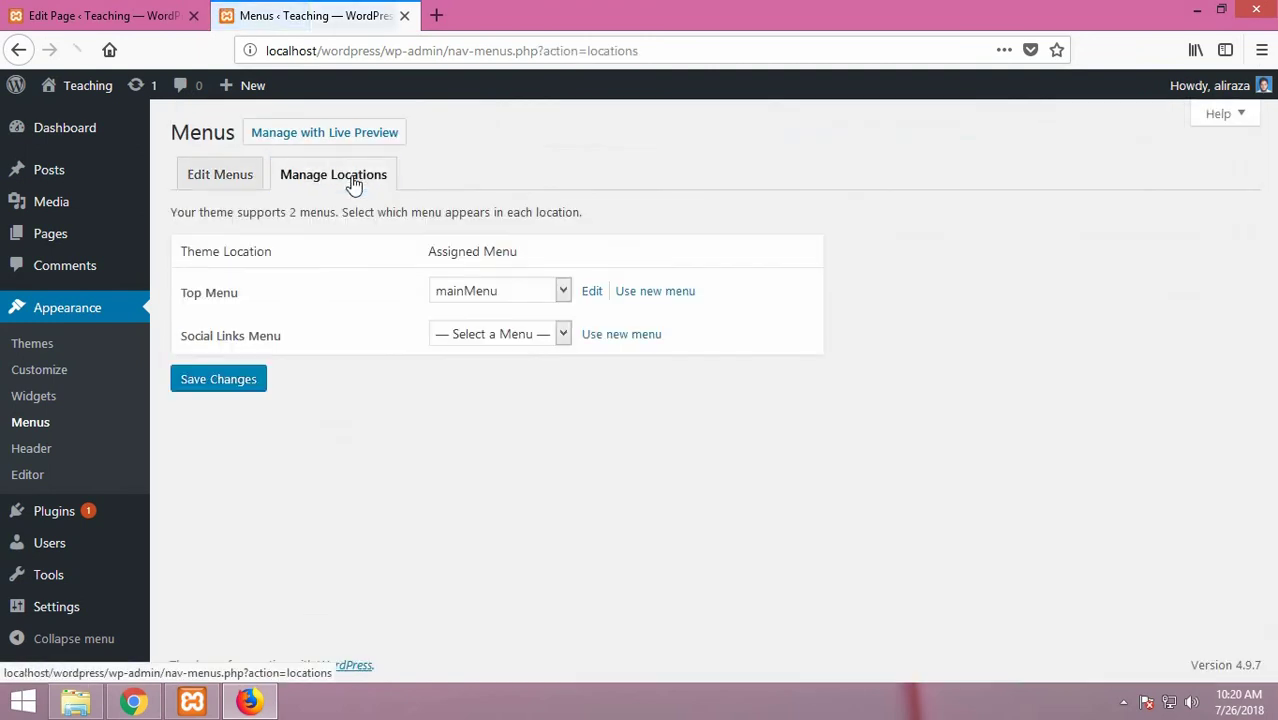
left_click(193, 168)
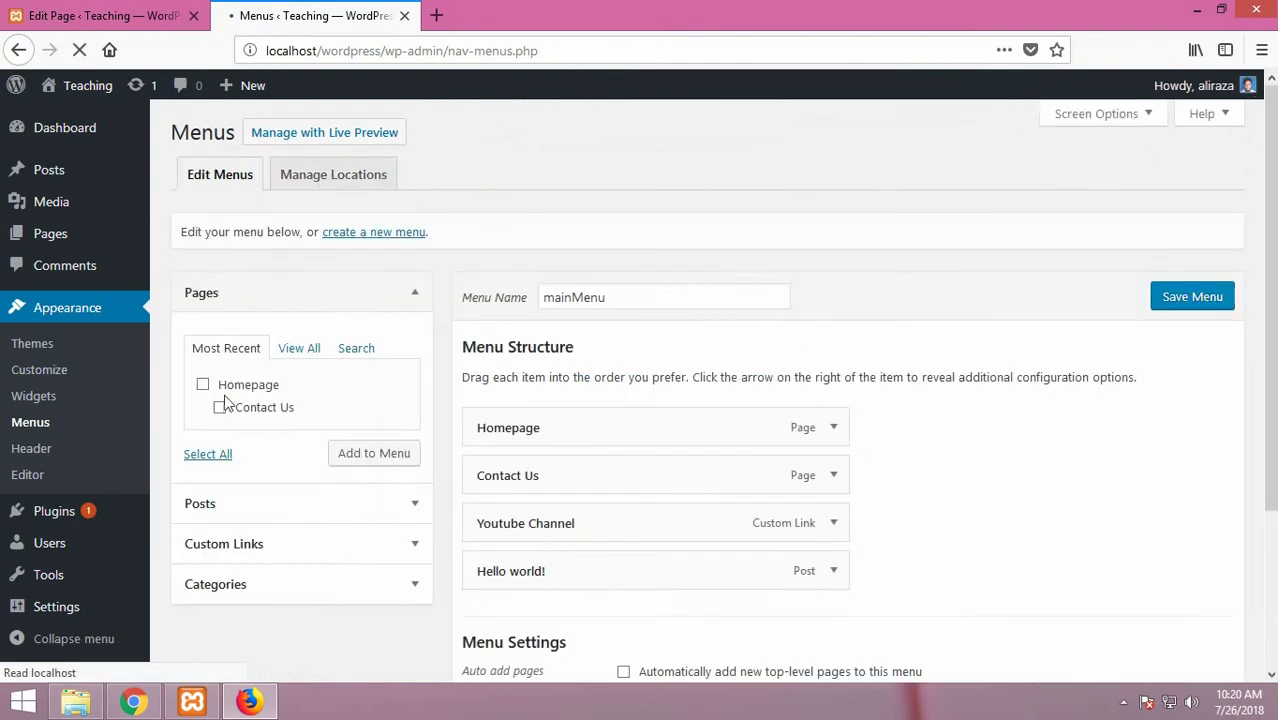
scroll(337, 480, "down", 2)
scroll(337, 480, "down", 2)
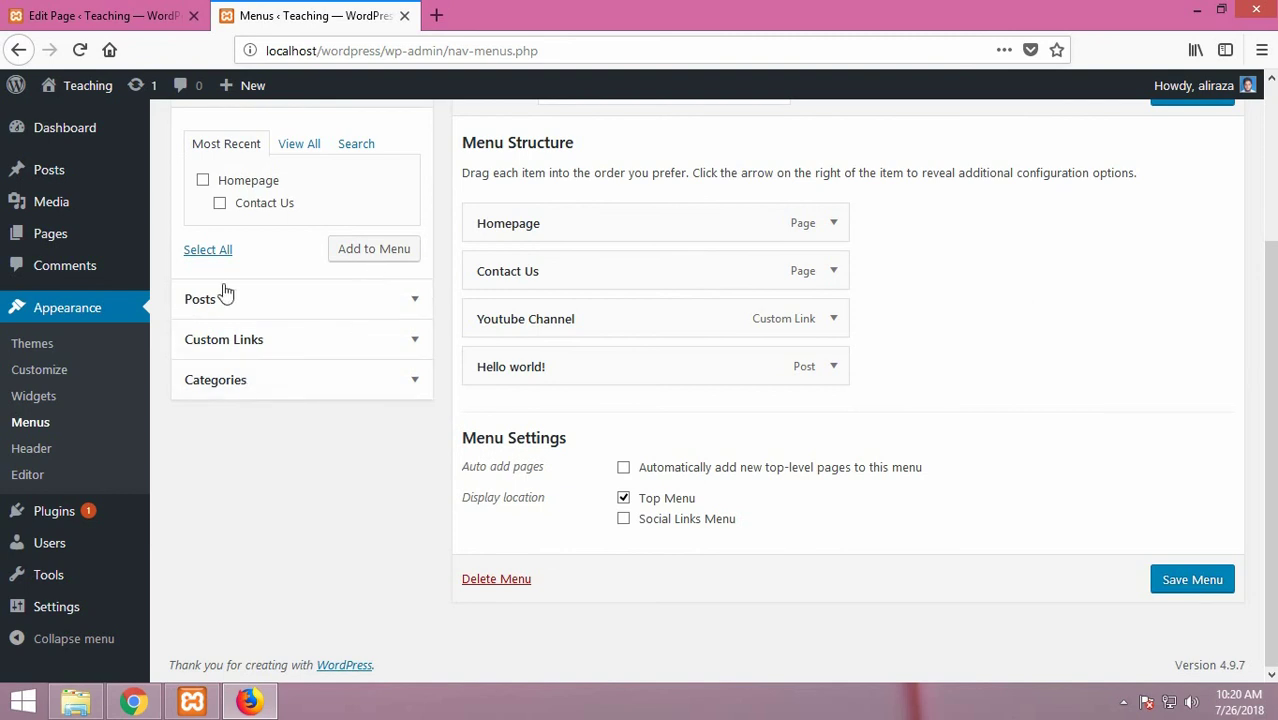
scroll(231, 300, "up", 3)
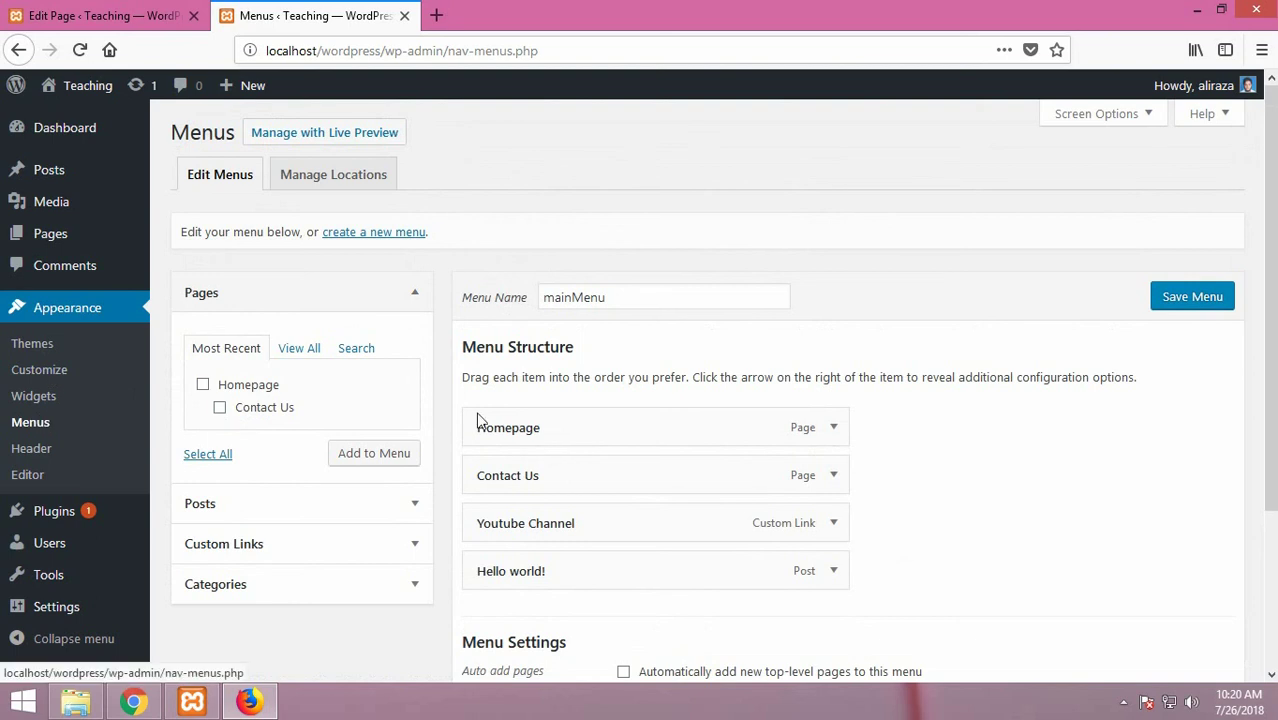
scroll(510, 420, "down", 2)
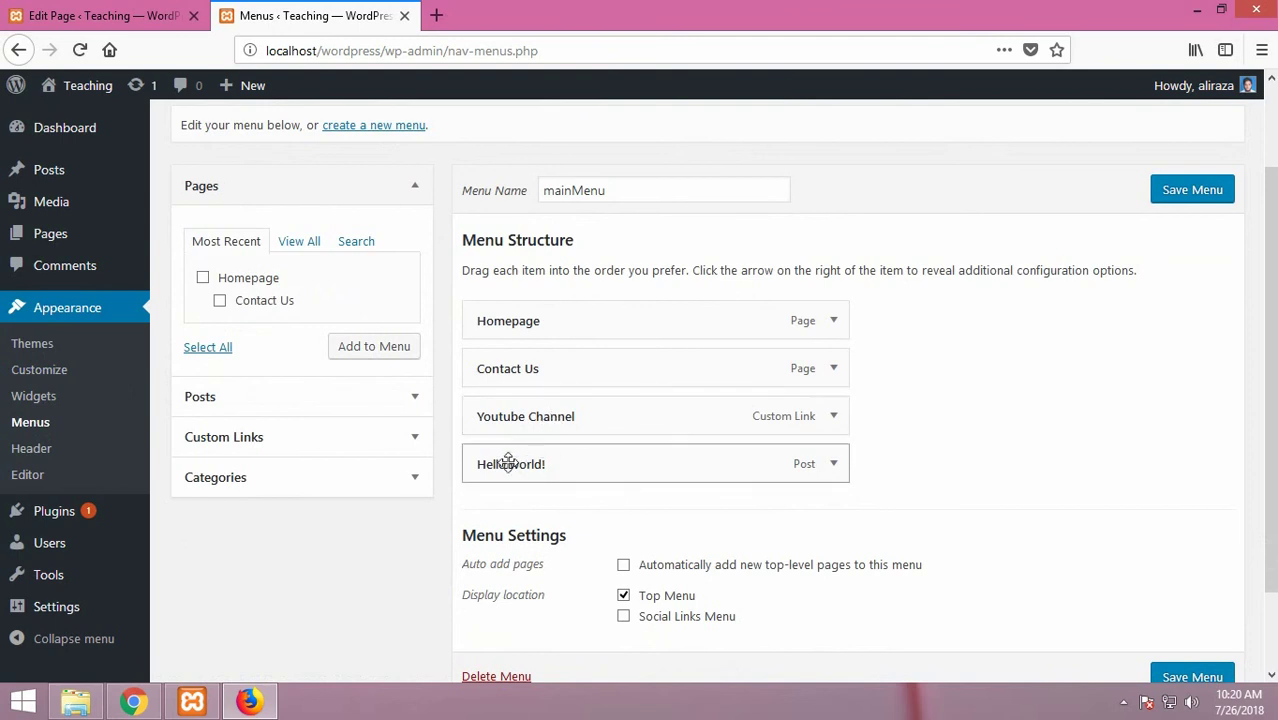
Step: Nest Hello world! under Youtube Channel, save mainMenu, and open it in Live Preview
left_click_drag(508, 462, 565, 462)
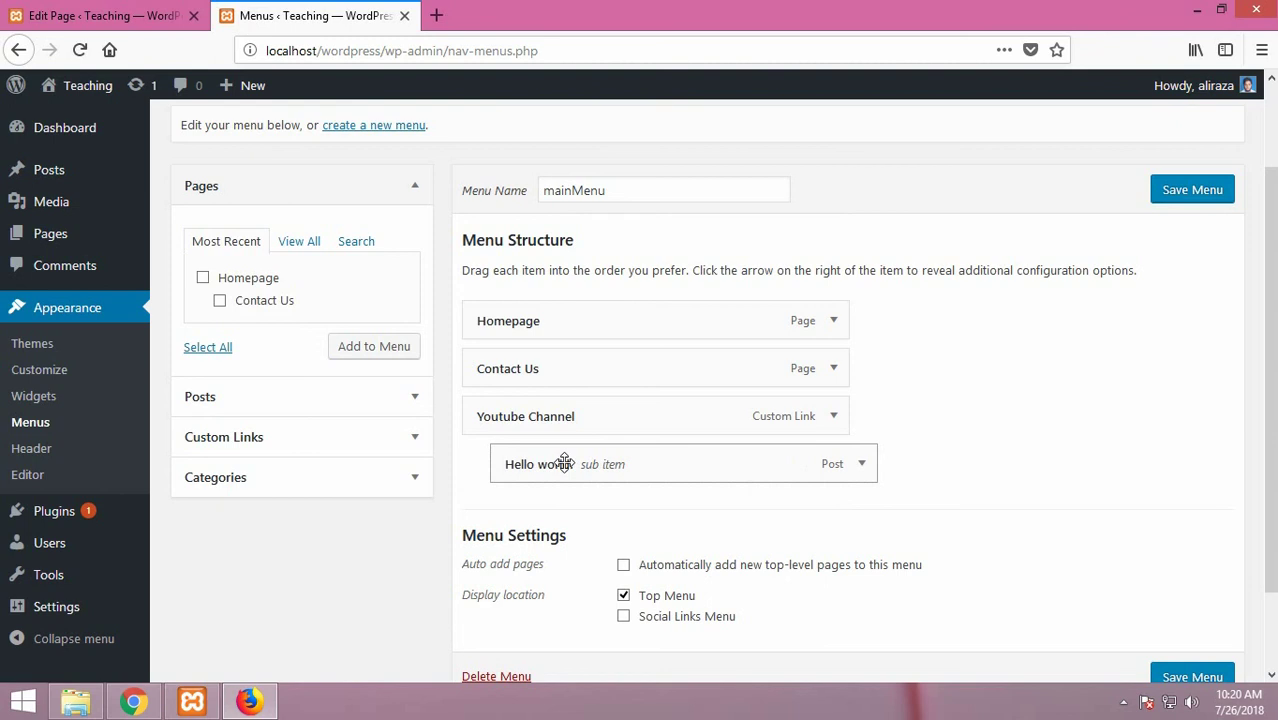
left_click(1198, 194)
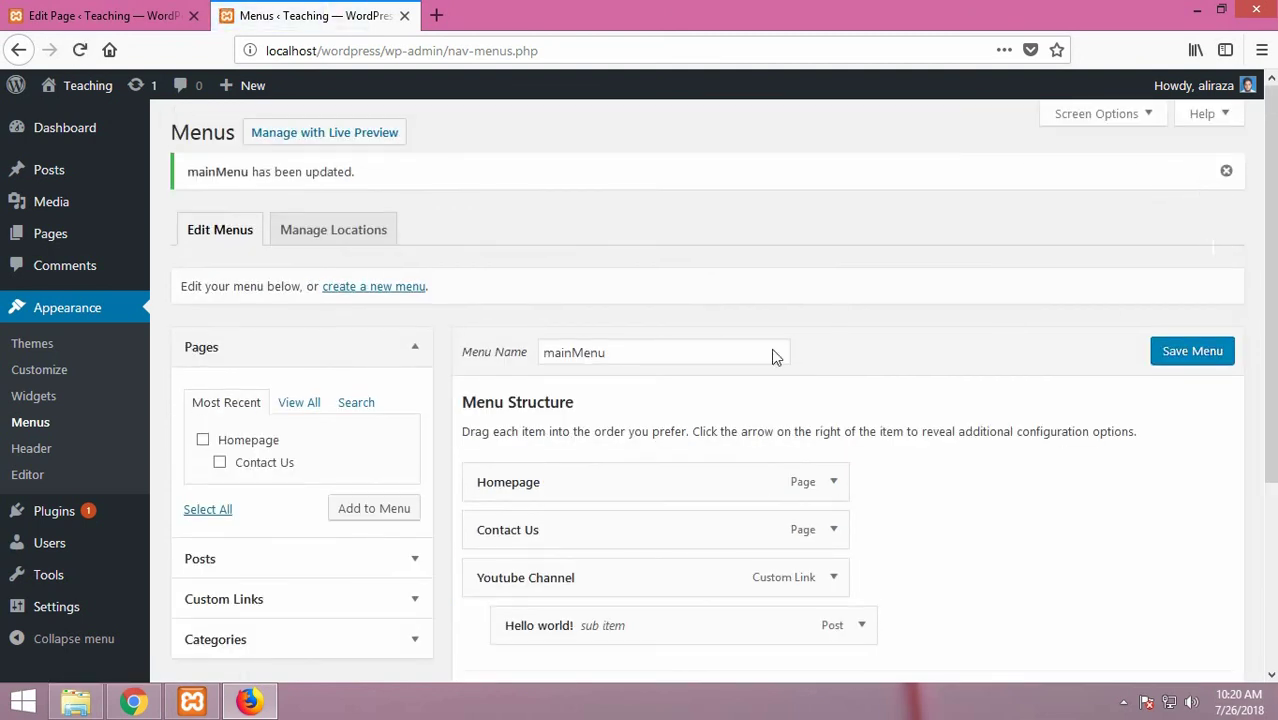
left_click(334, 140)
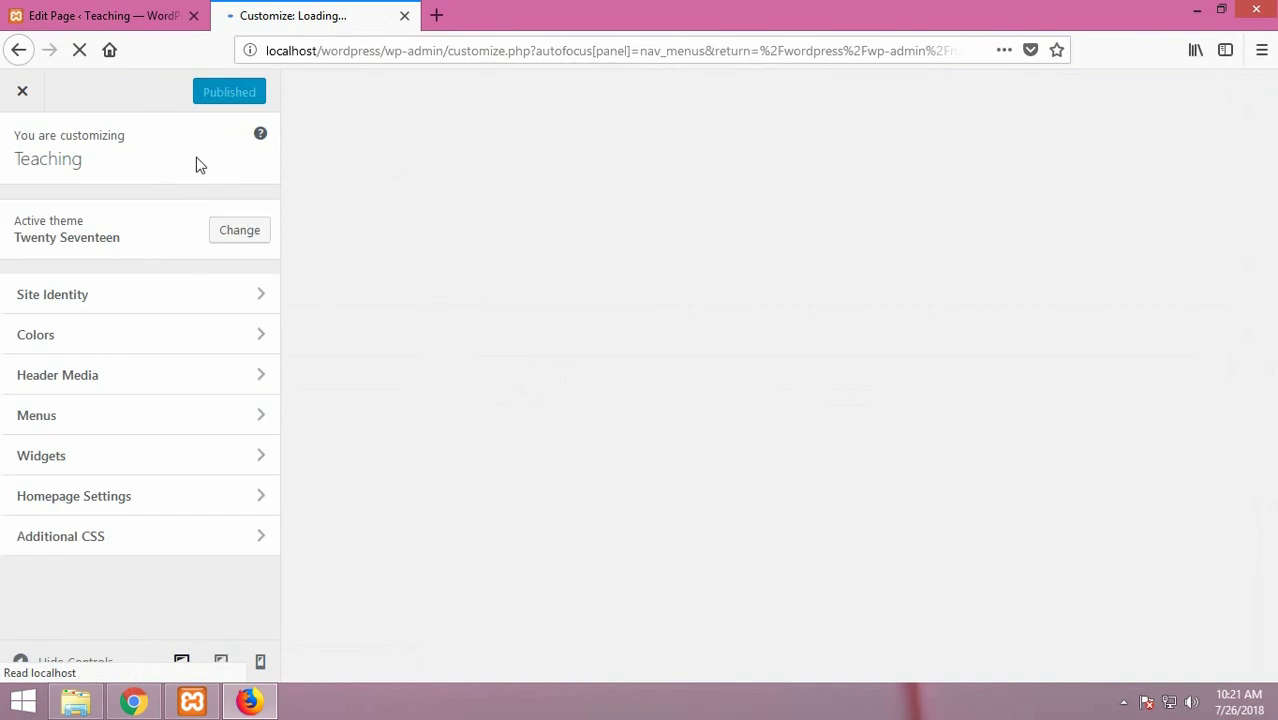
Step: Close the customizer and visit the live site's front page
left_click(22, 91)
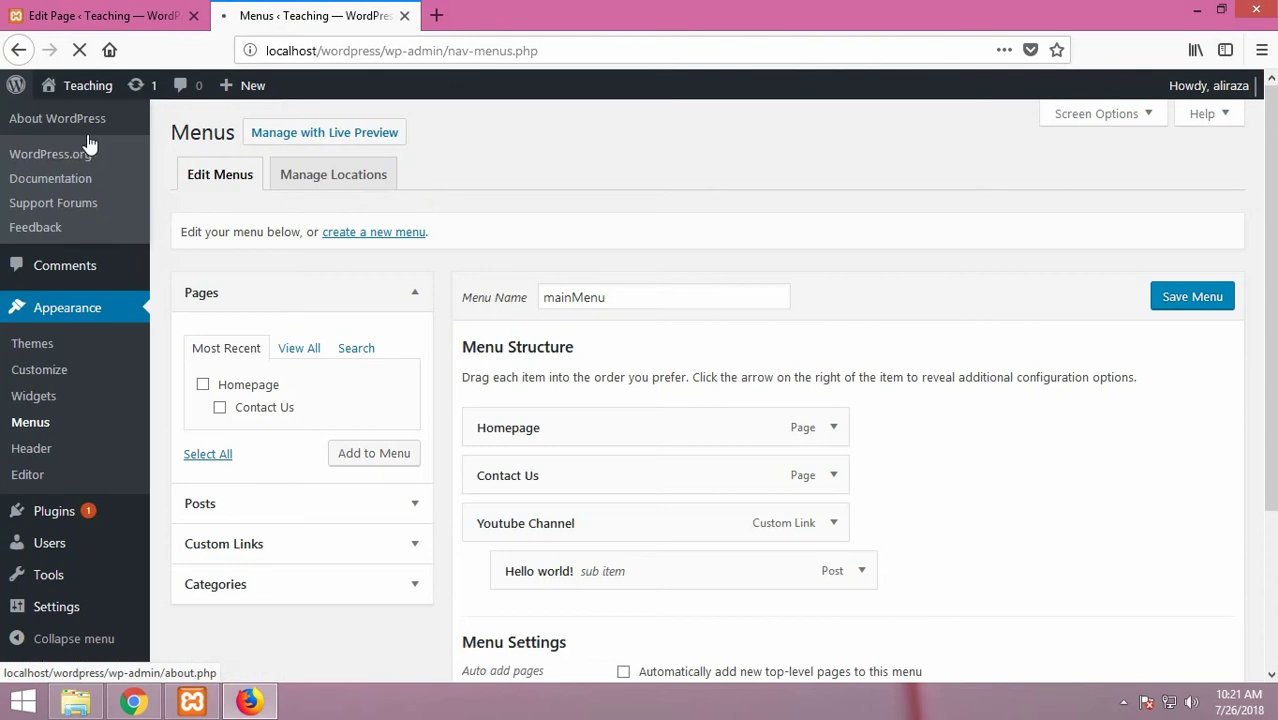
mouse_move(55, 90)
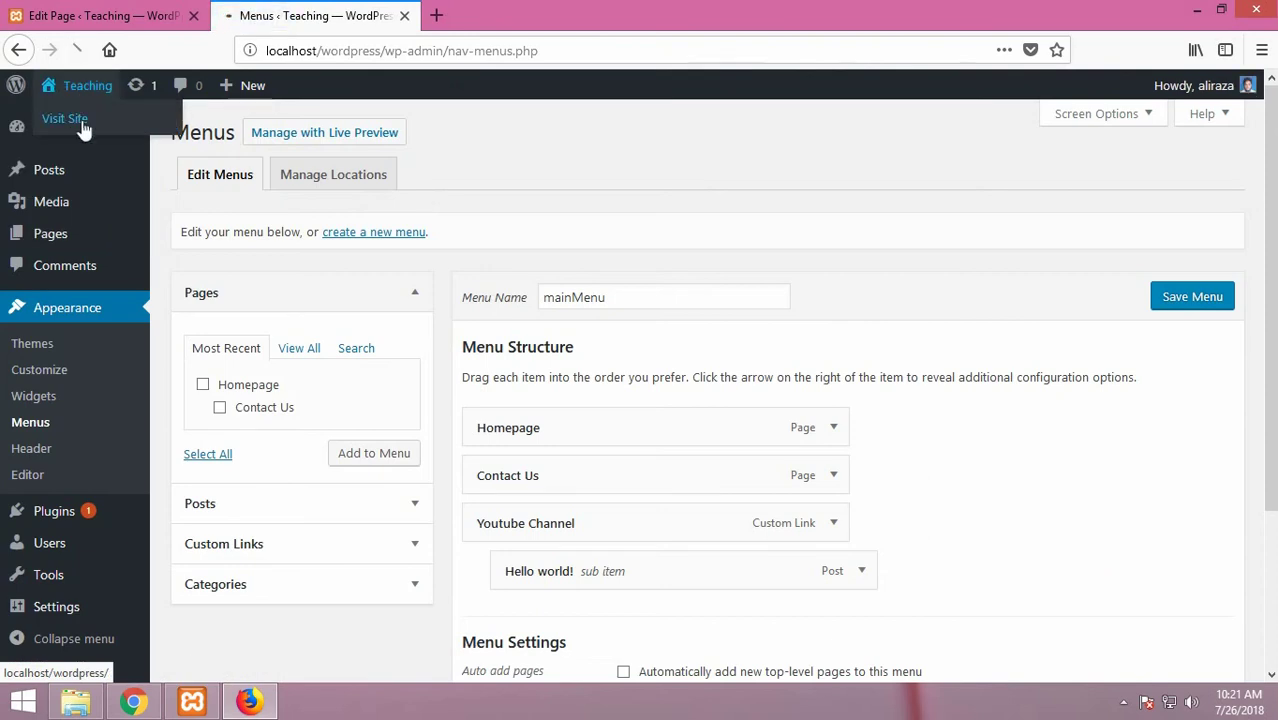
left_click(82, 118)
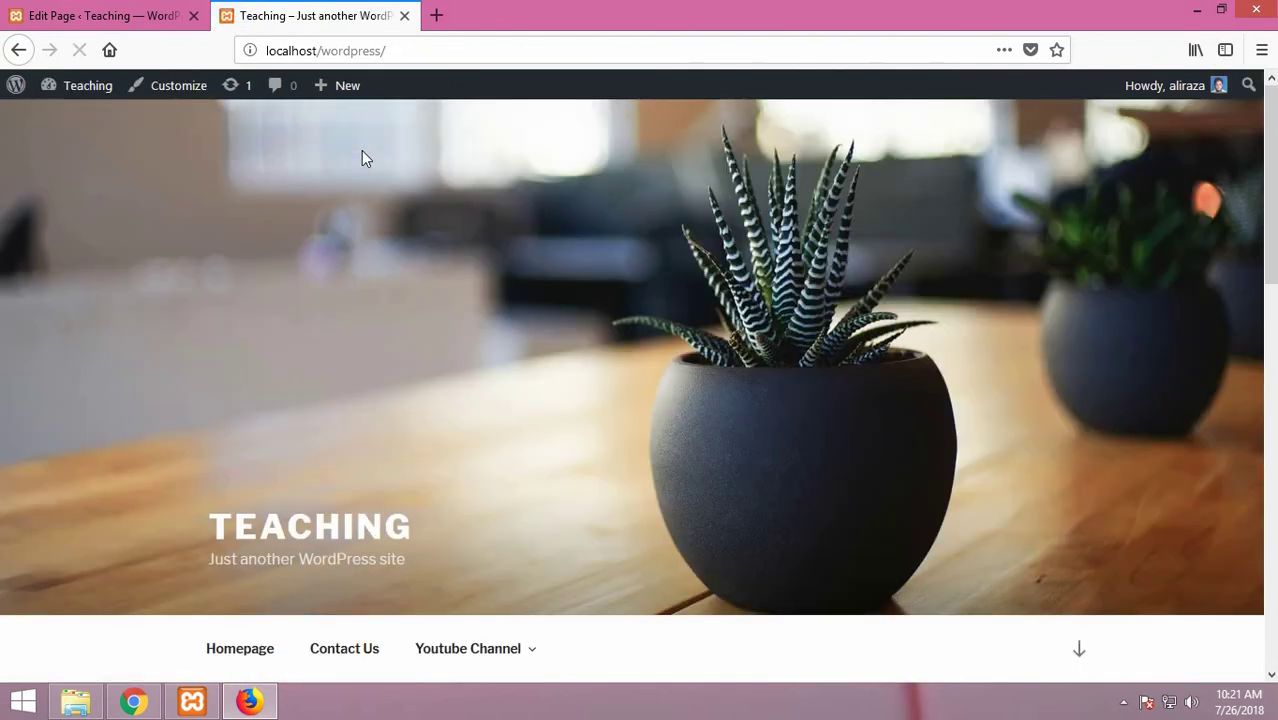
scroll(726, 365, "down", 3)
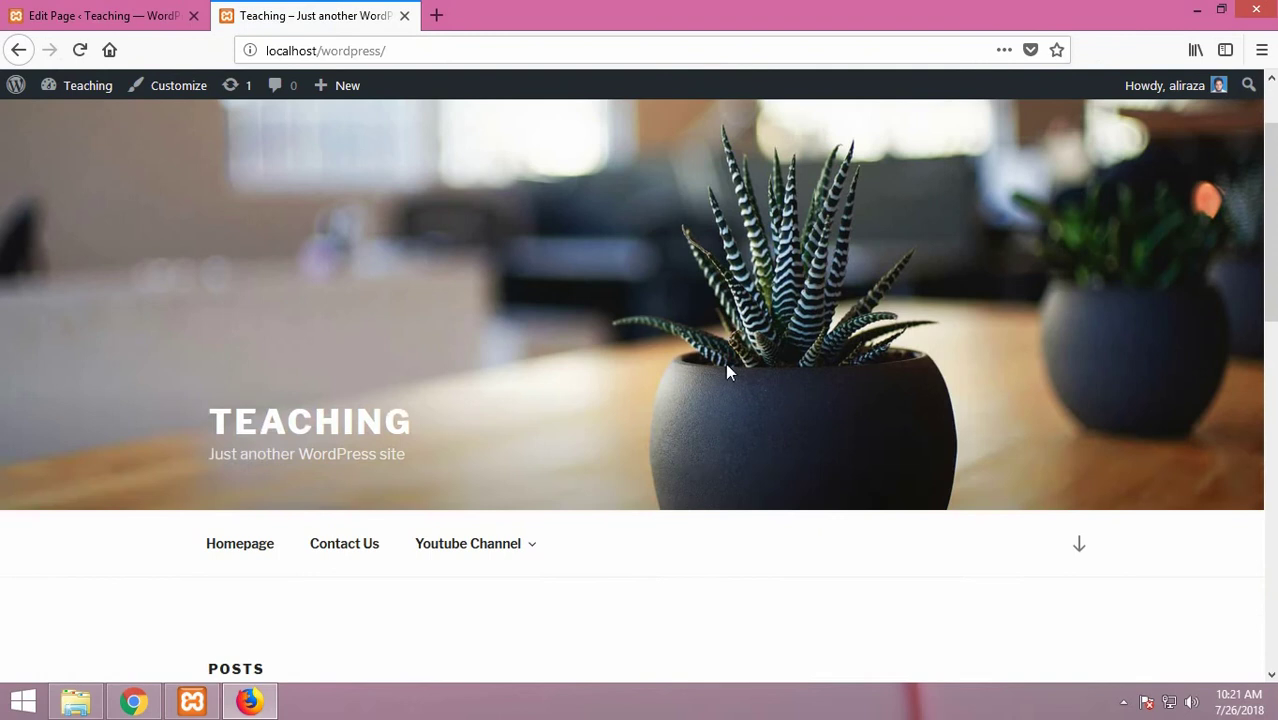
Step: Try the top menu's Contact Us, Youtube Channel > Hello world!, and Homepage links
mouse_move(525, 446)
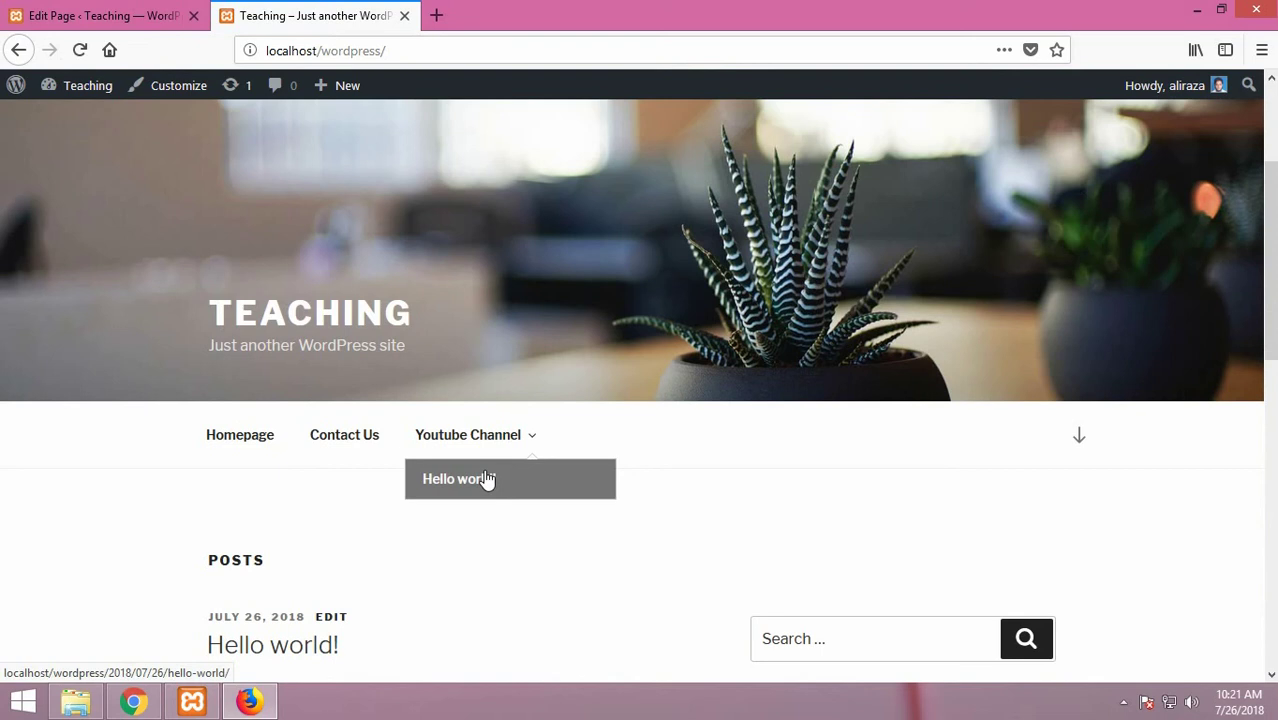
left_click(350, 440)
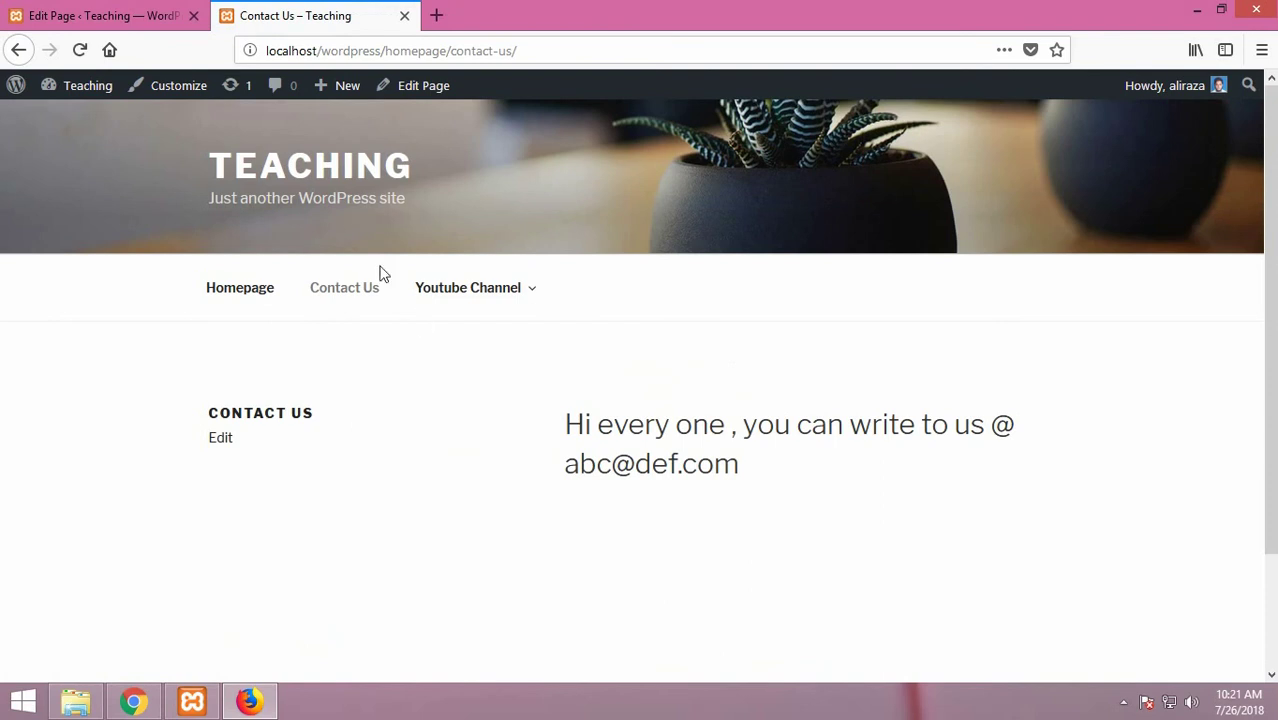
mouse_move(448, 288)
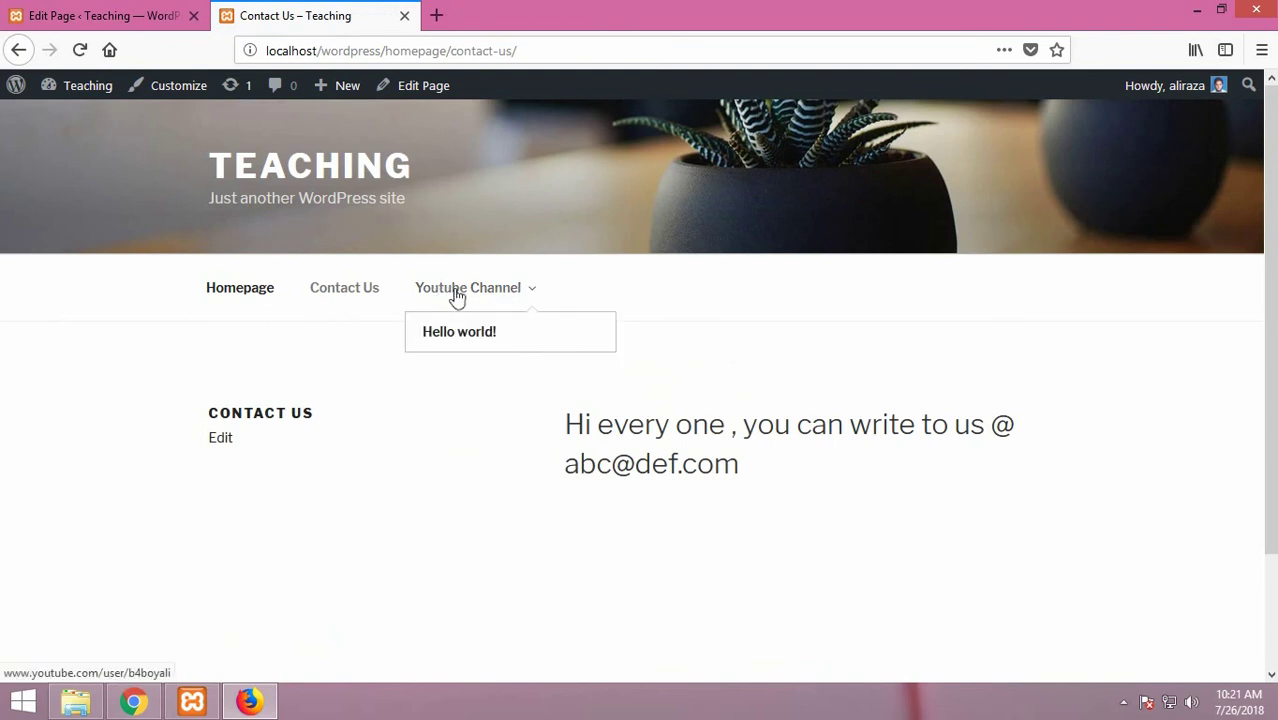
left_click(459, 334)
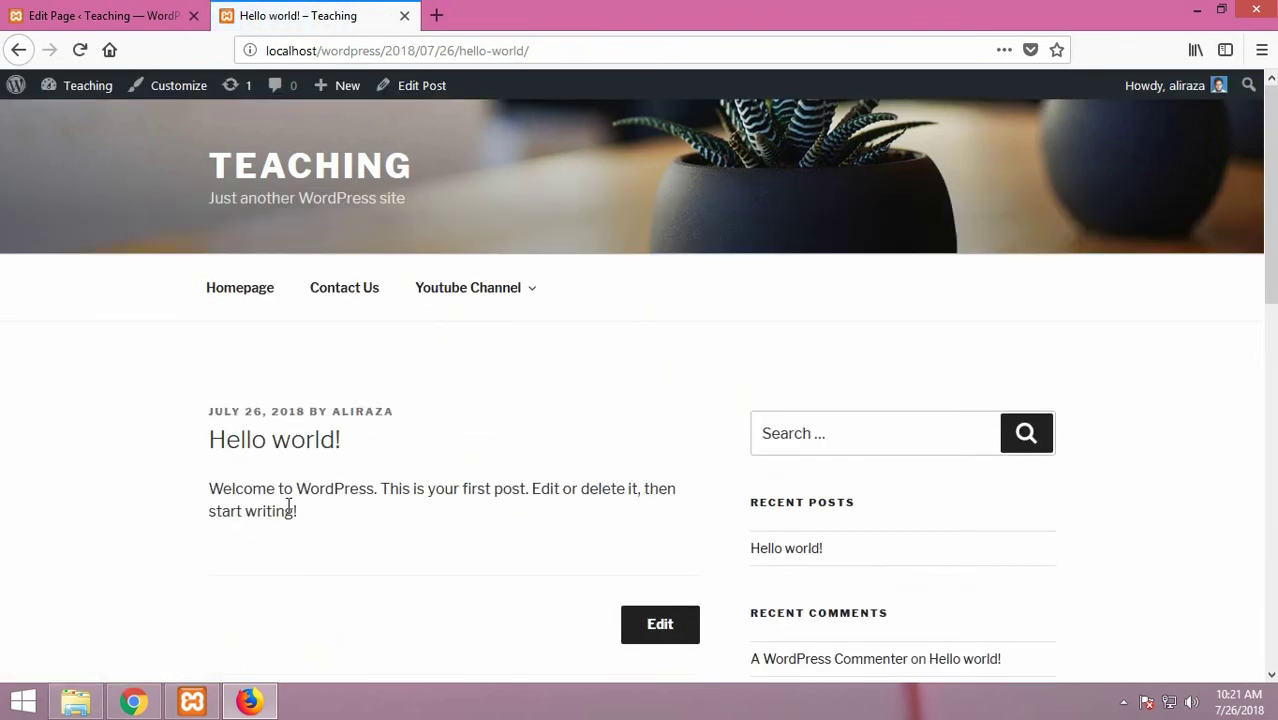
left_click(222, 299)
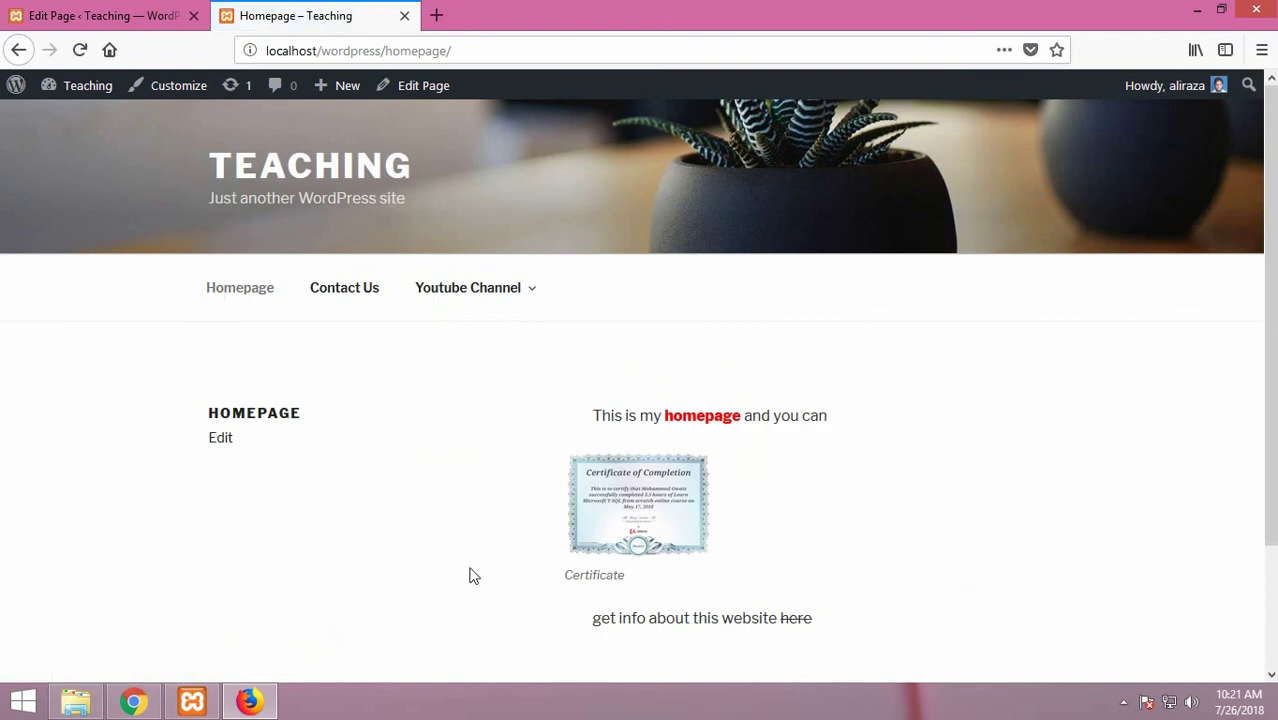
mouse_move(476, 291)
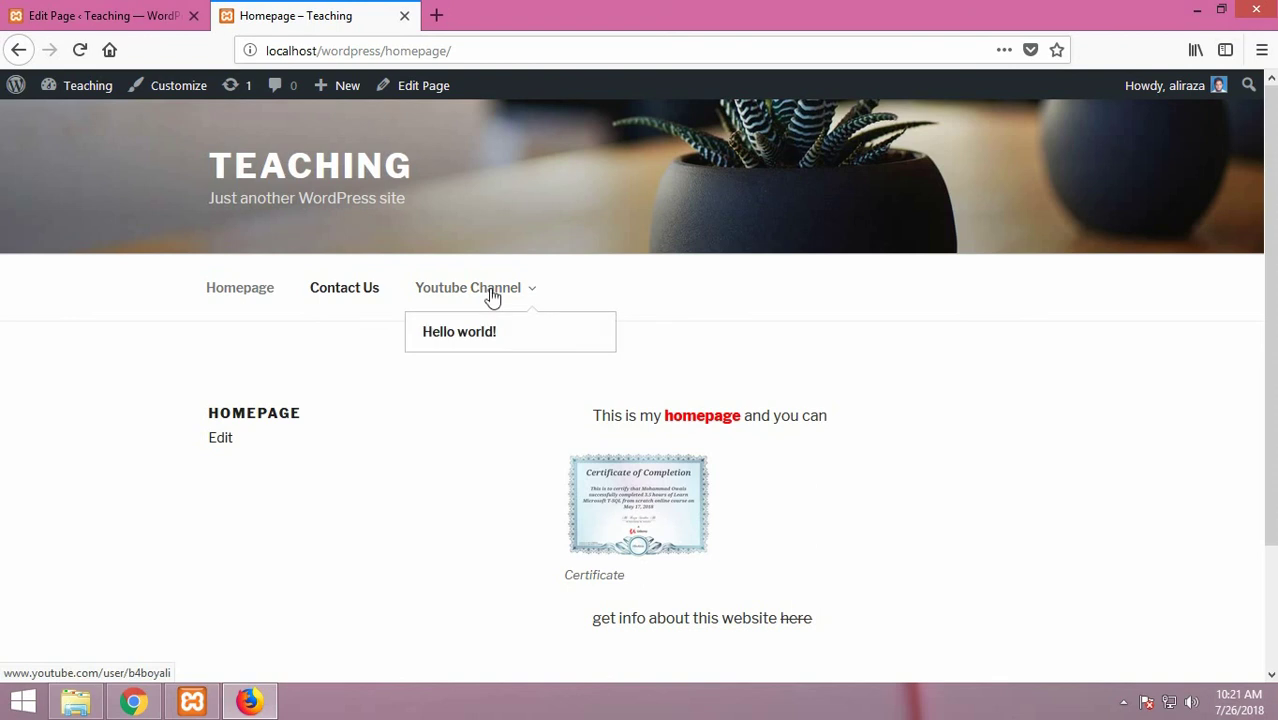
left_click(492, 297)
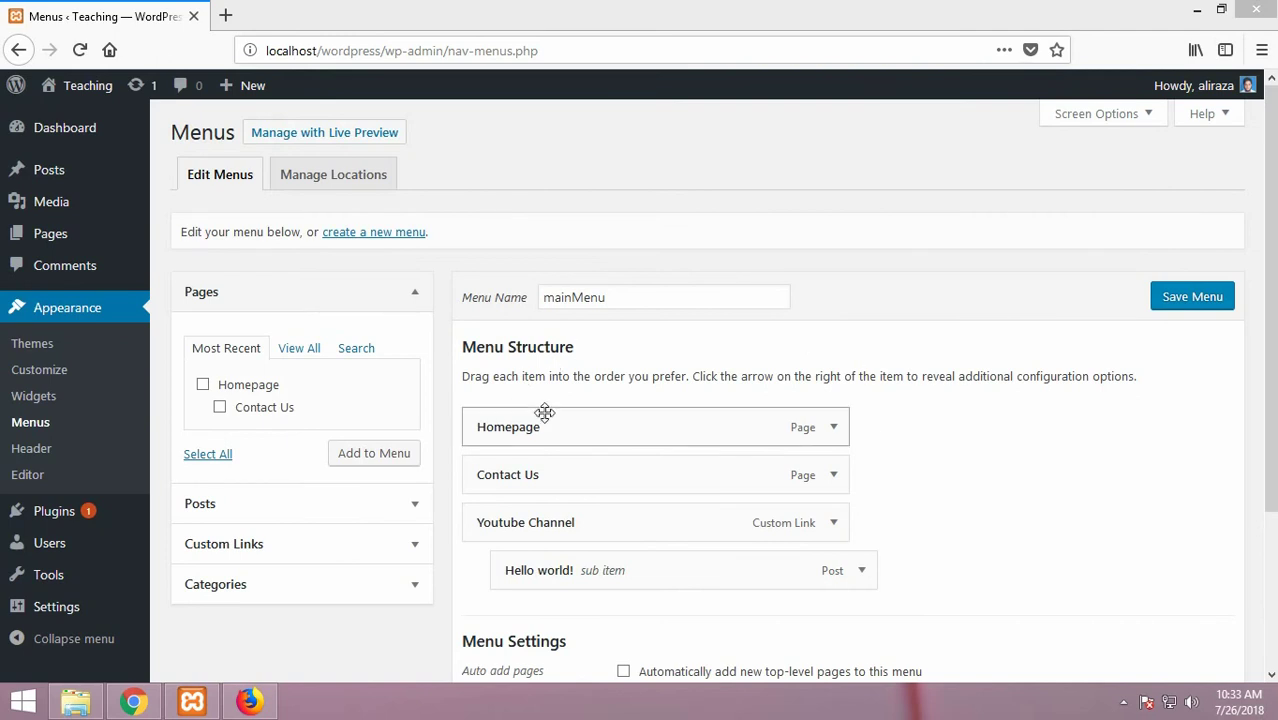
Step: Enable 'Automatically add new top-level pages to this menu' for mainMenu and save it
left_click(1273, 322)
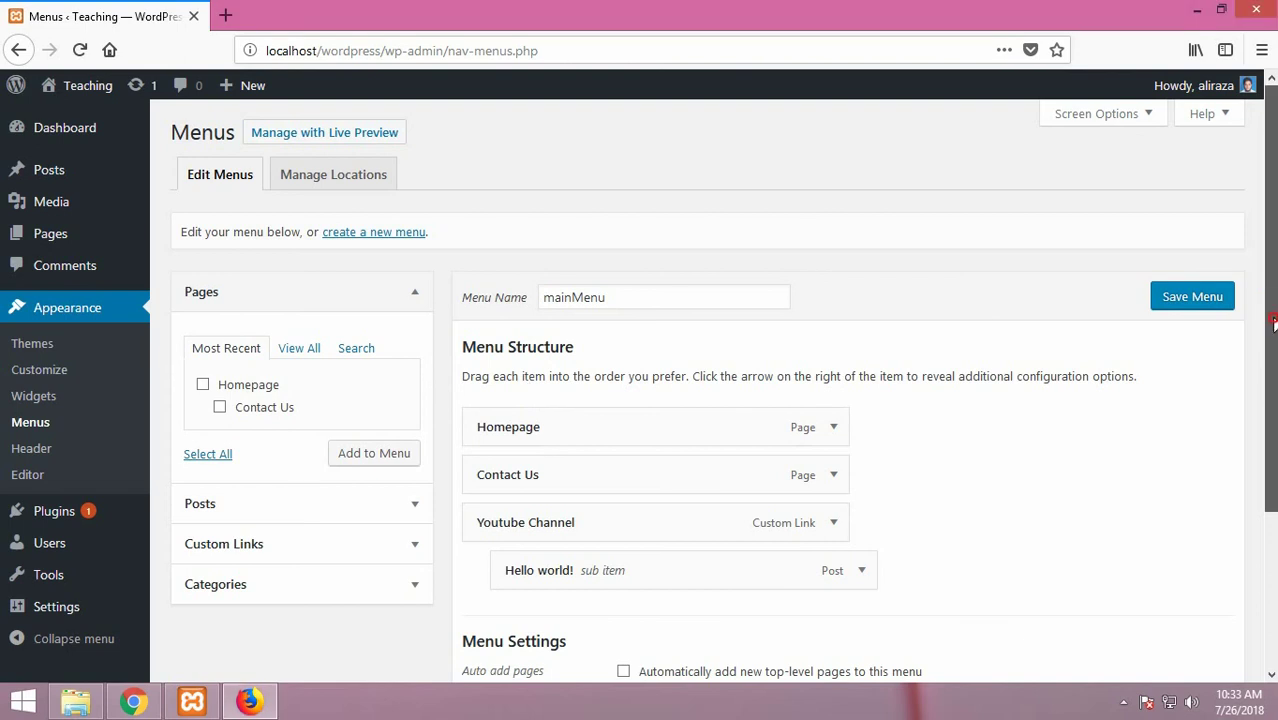
scroll(1273, 322, "down", 3)
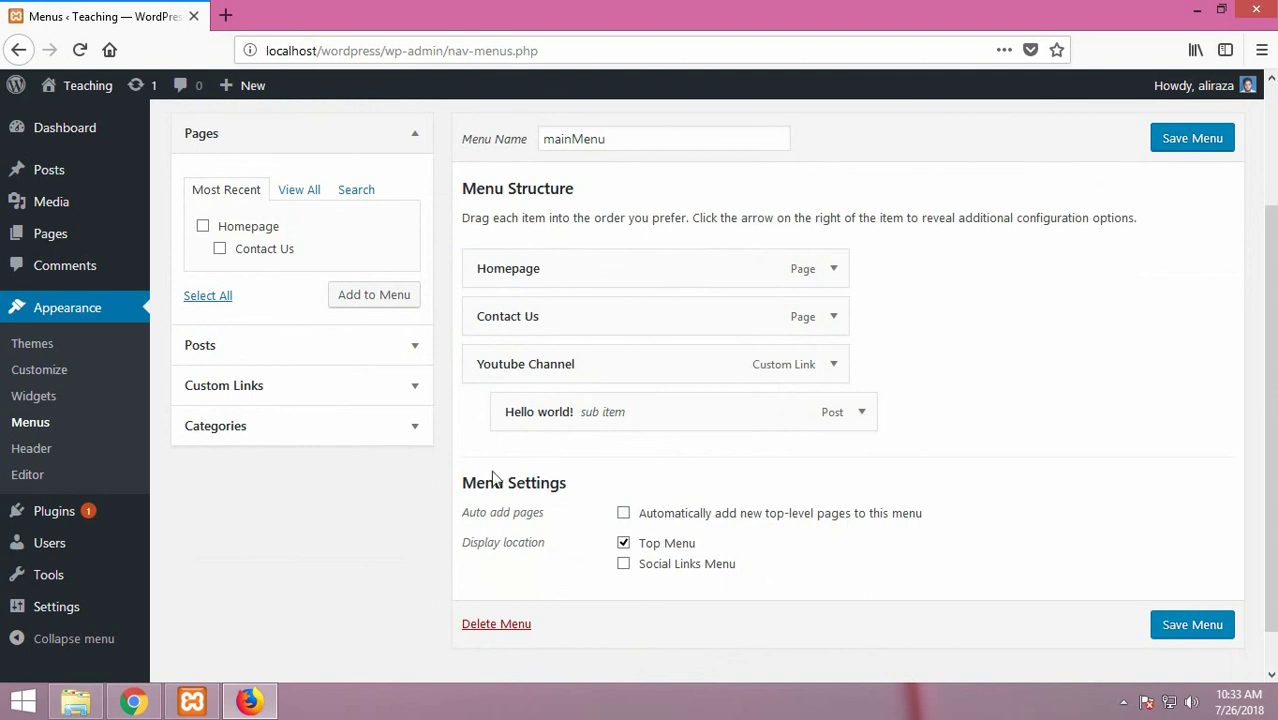
left_click(624, 514)
mouse_move(77, 240)
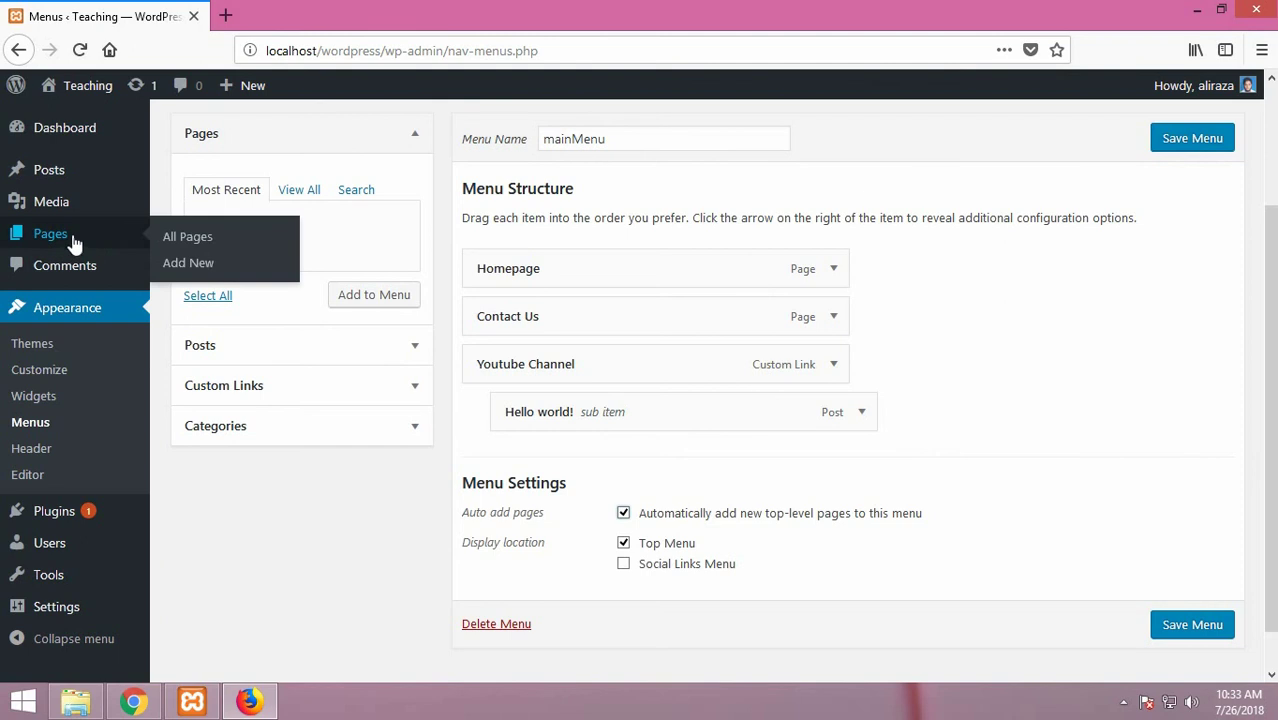
left_click(208, 267)
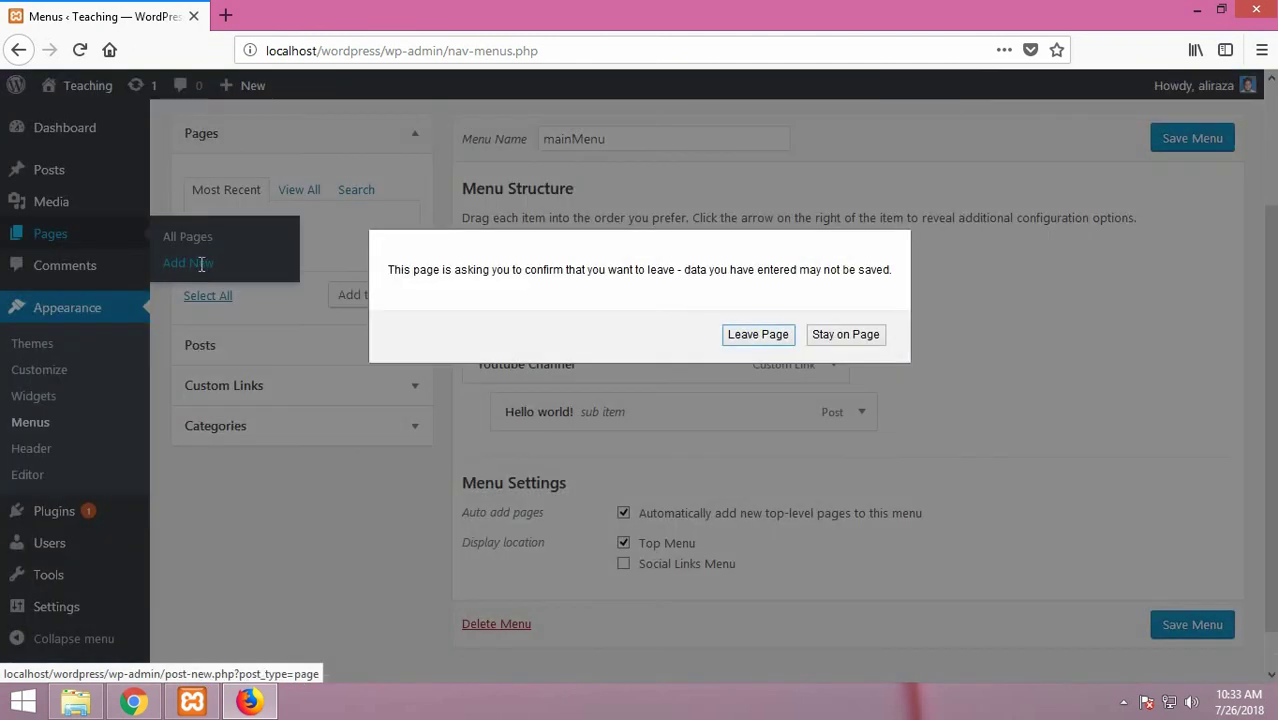
left_click(846, 336)
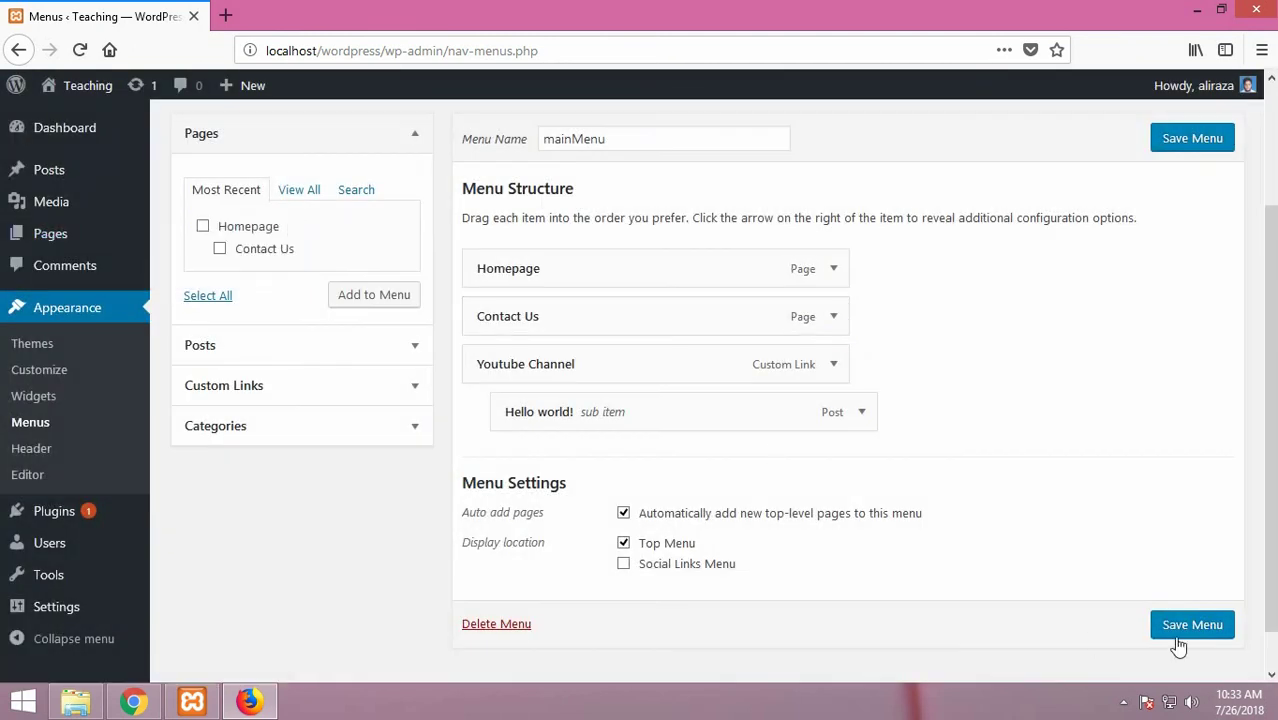
left_click(1209, 625)
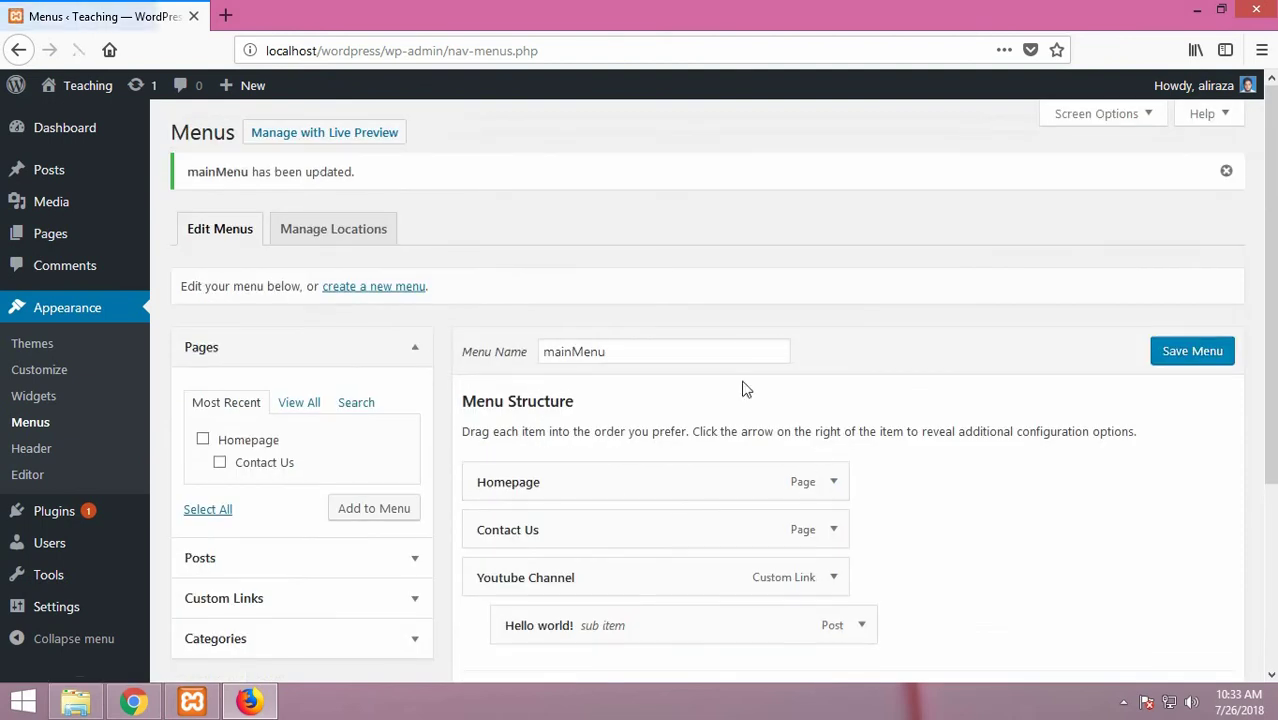
Step: Publish a new page titled 'Services' with the body text 'My Services...'
mouse_move(60, 240)
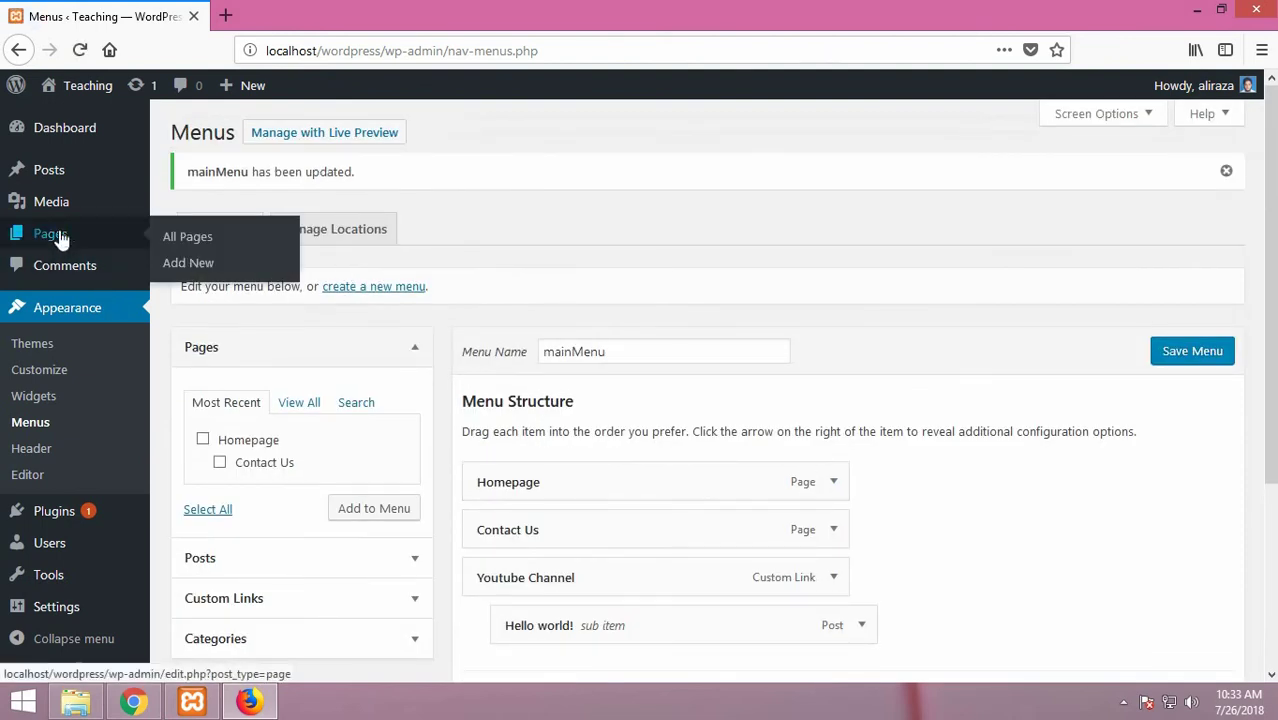
left_click(188, 265)
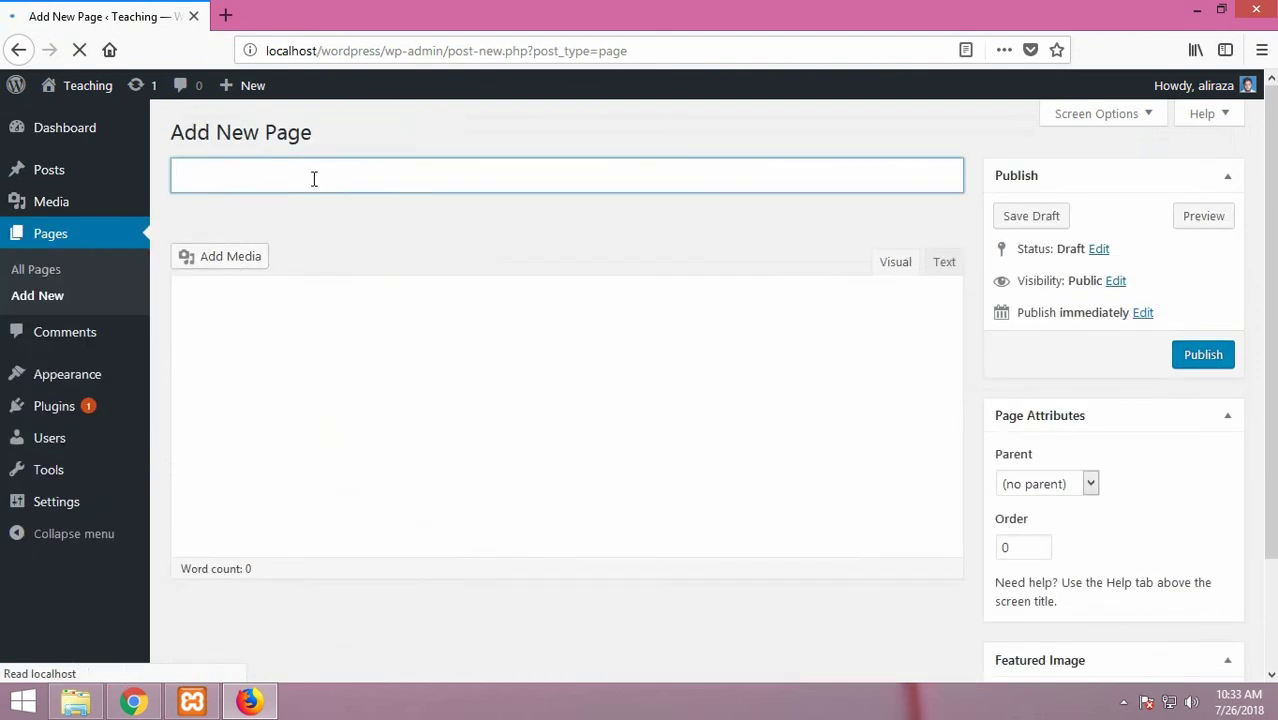
type("Services")
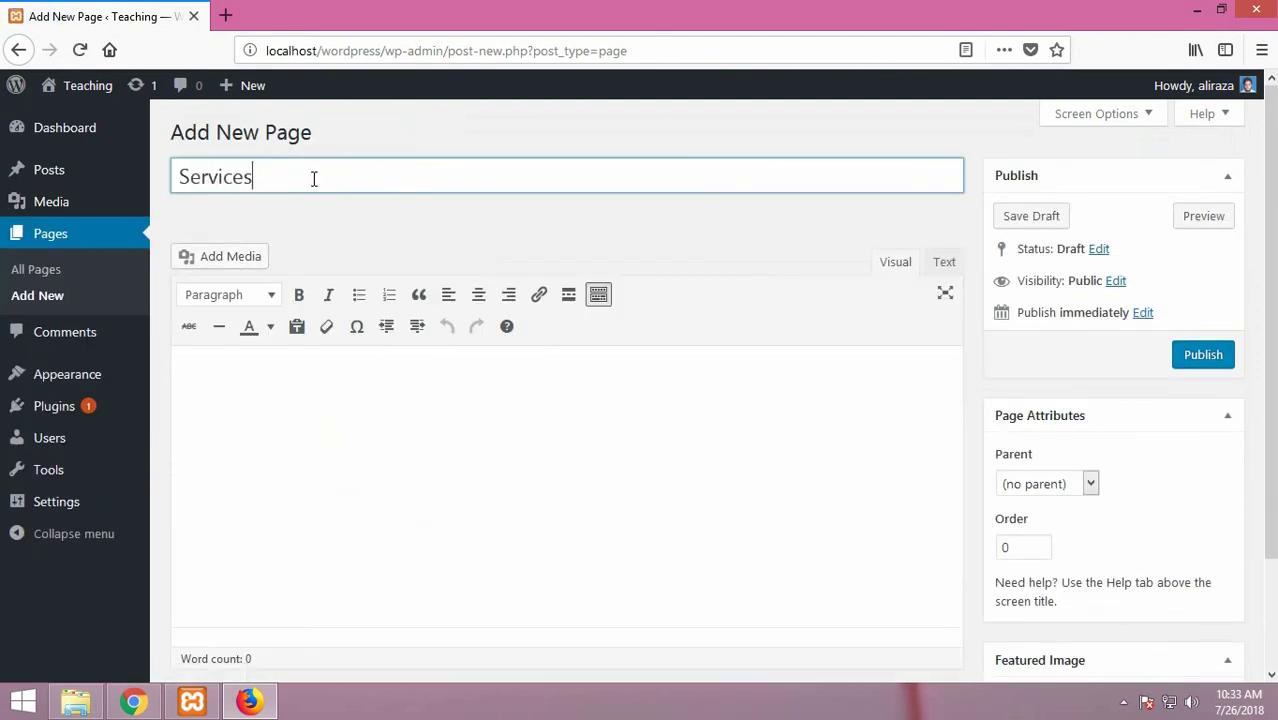
key("Tab")
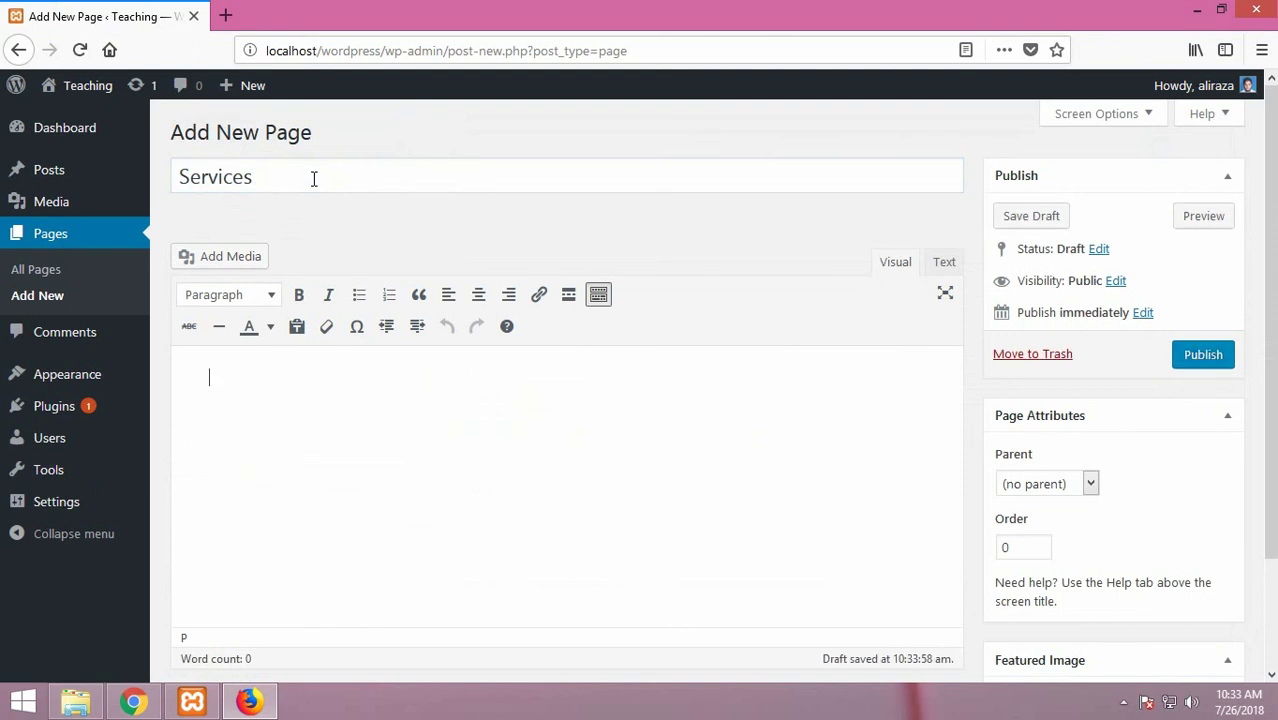
type("My Servi")
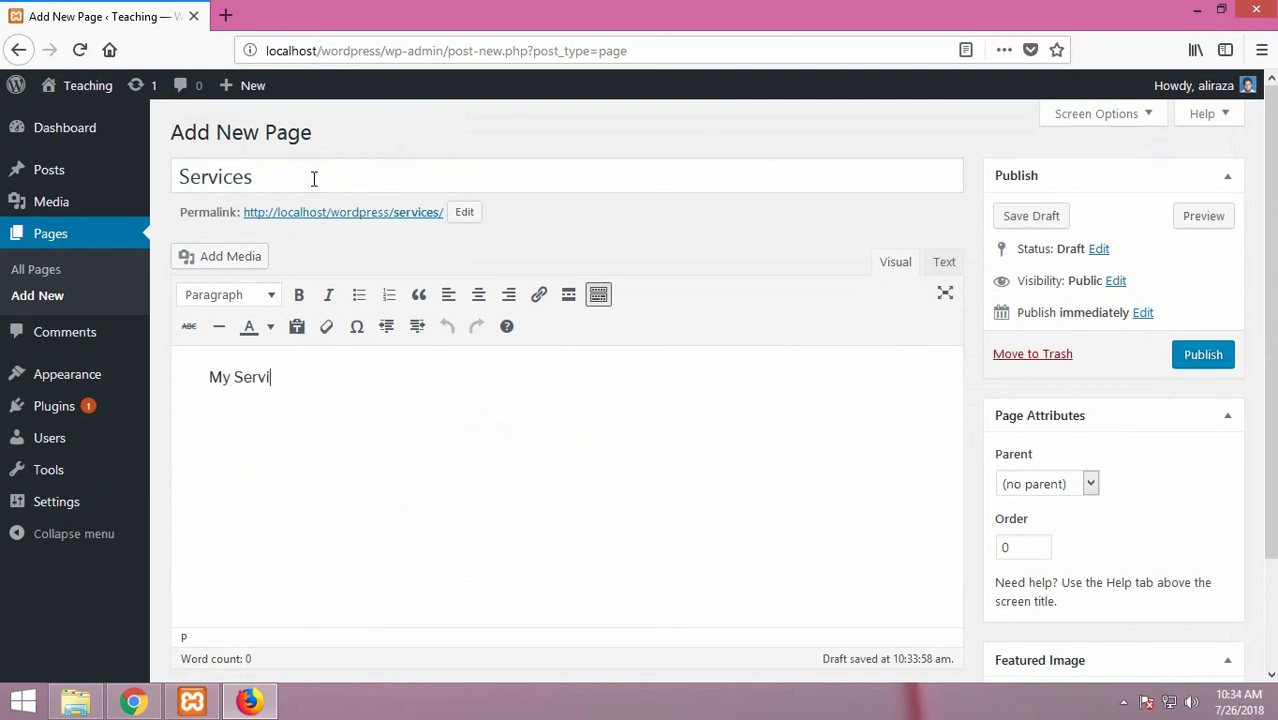
type("ces...")
scroll(756, 310, "down", 3)
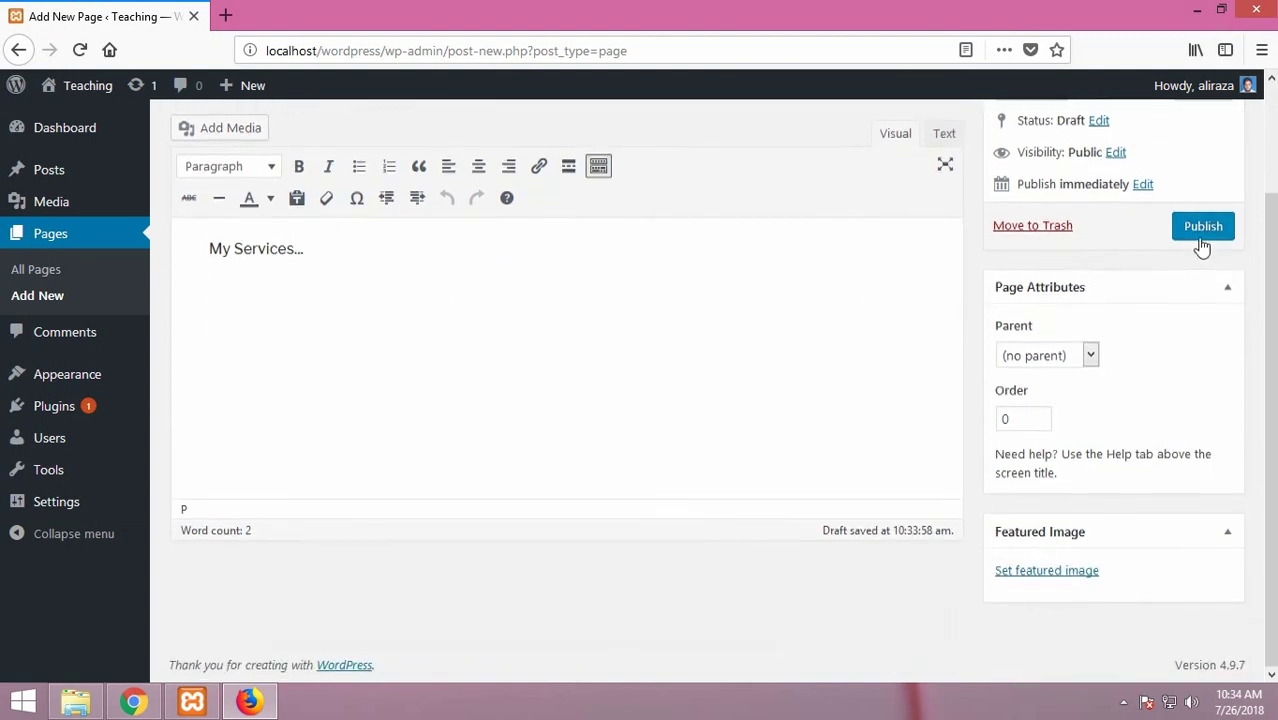
left_click(1199, 237)
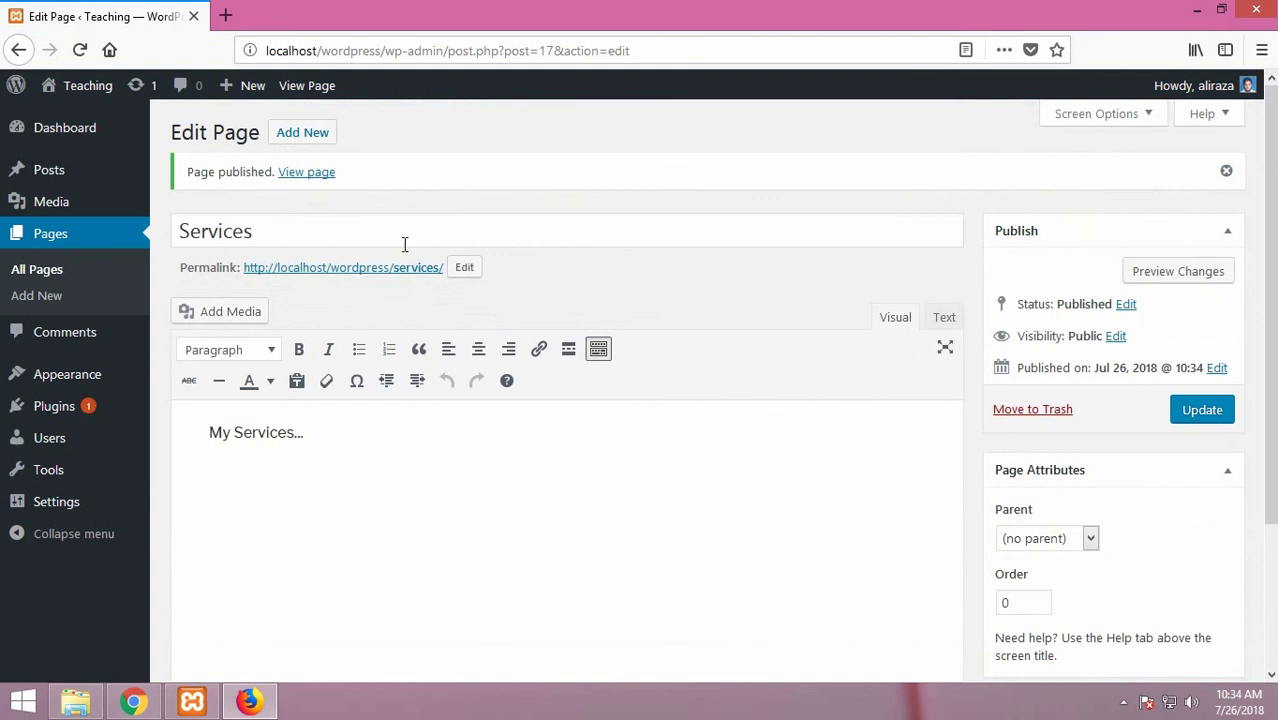
Step: Visit the live site and scroll to the top menu, where Services follows Youtube Channel
mouse_move(75, 90)
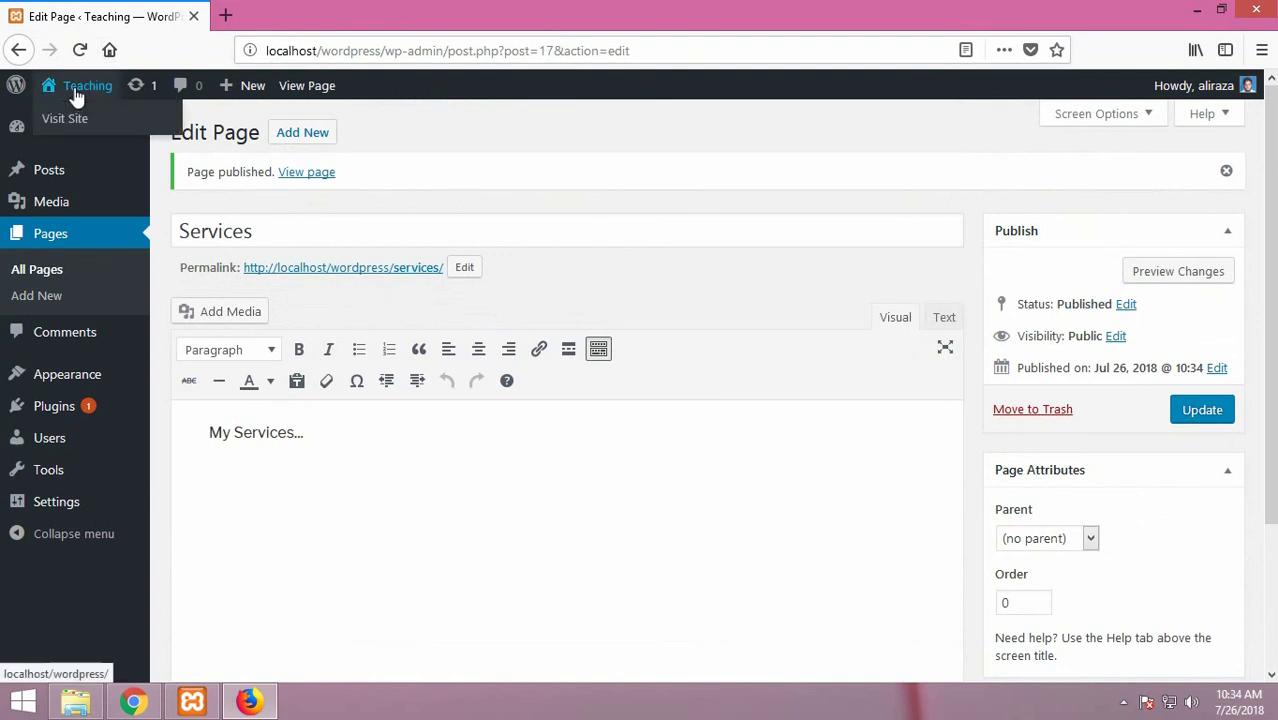
left_click(82, 119)
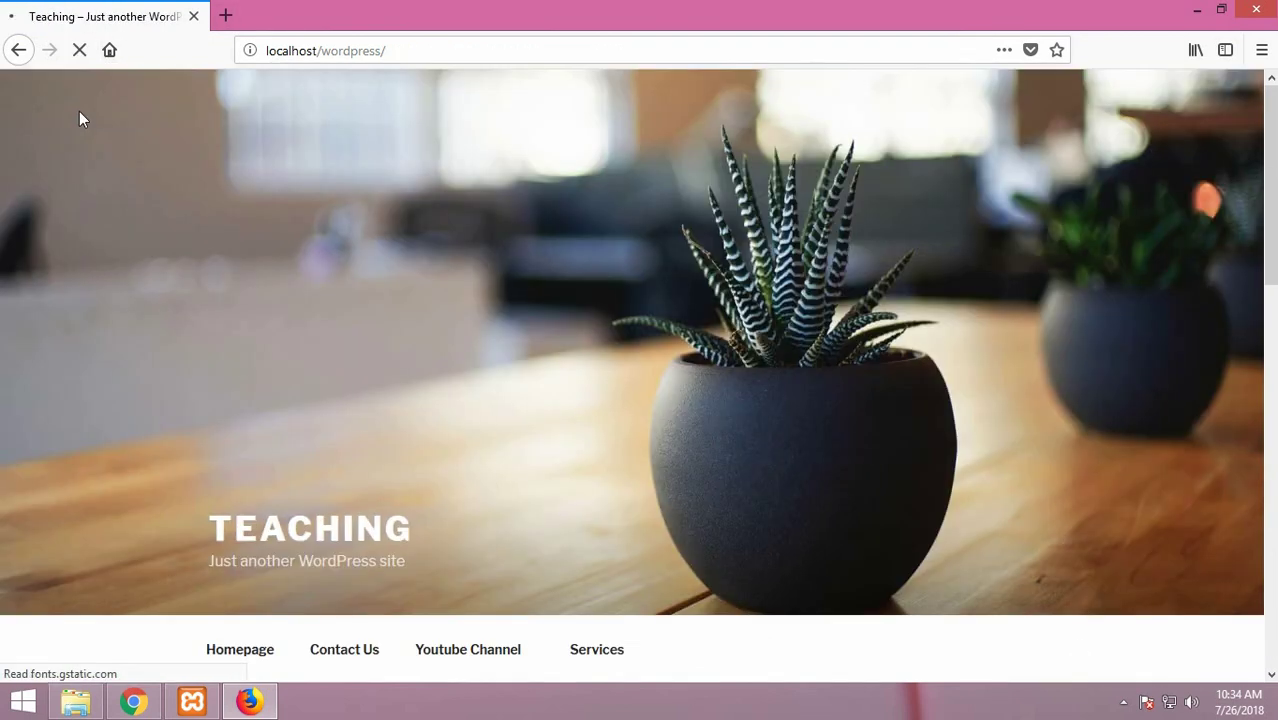
scroll(402, 300, "down", 3)
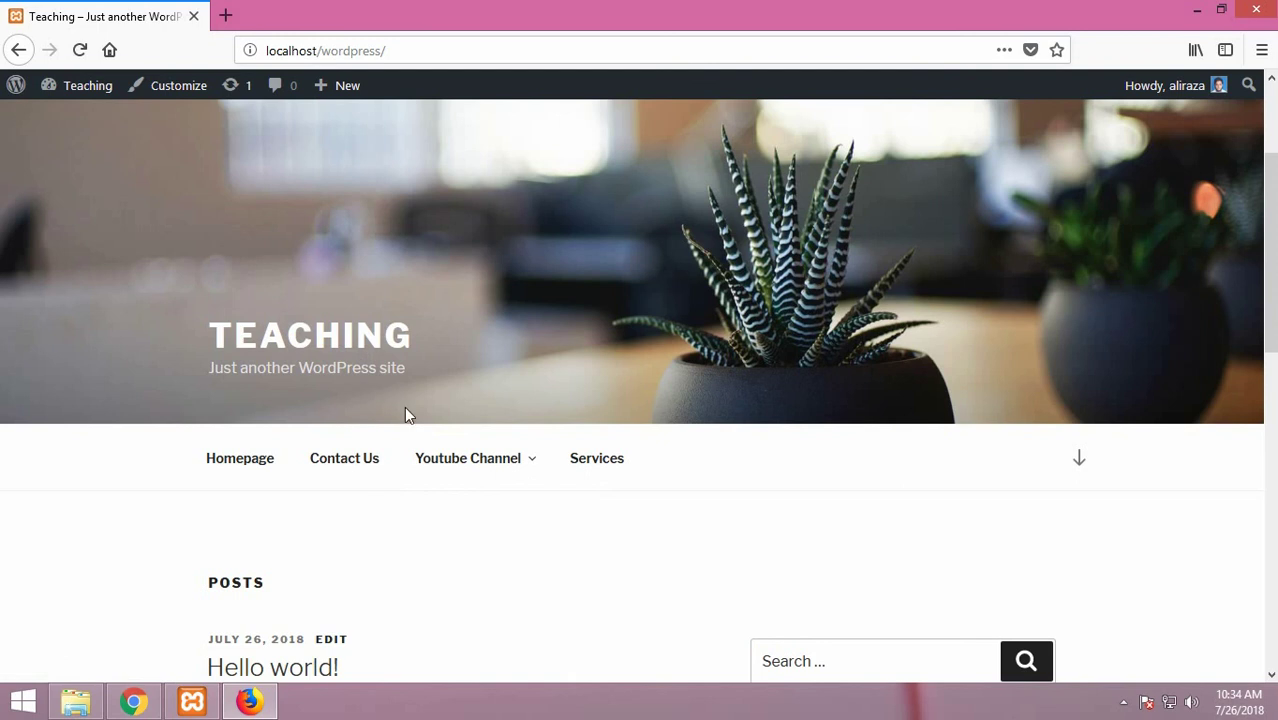
Step: Add a post category named Technology via Dashboard > Posts > Categories
mouse_move(88, 88)
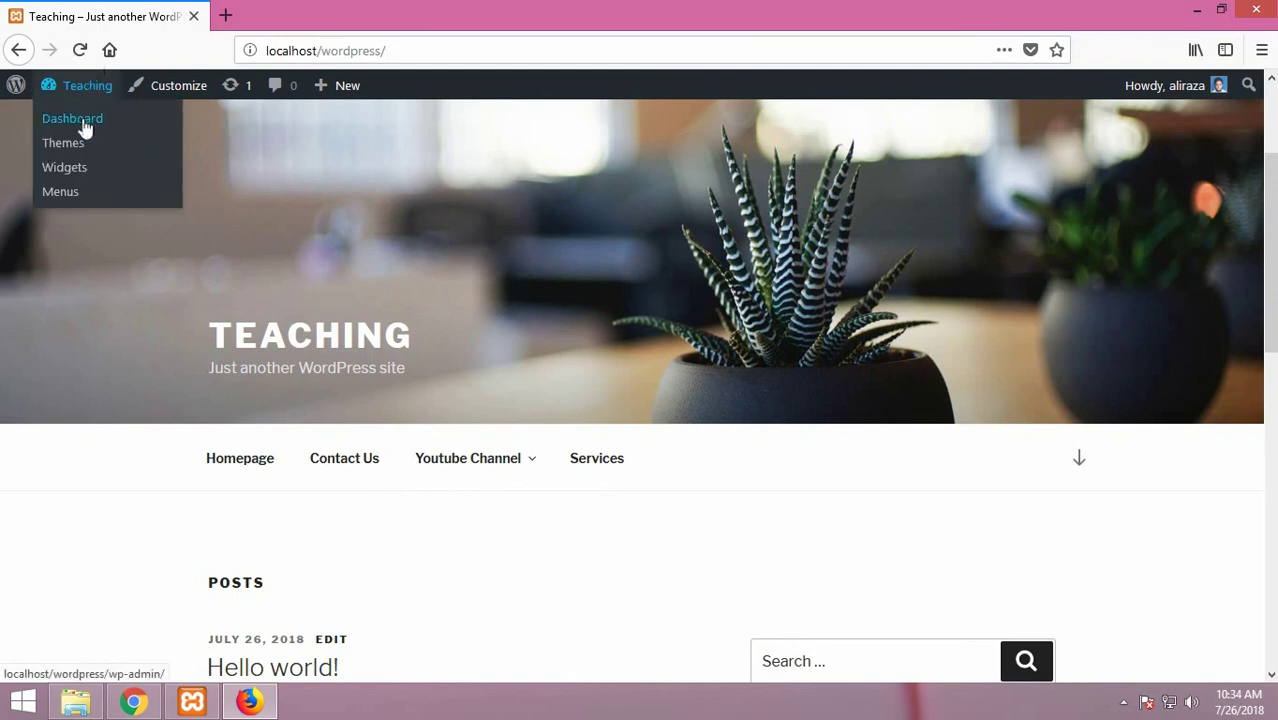
left_click(84, 121)
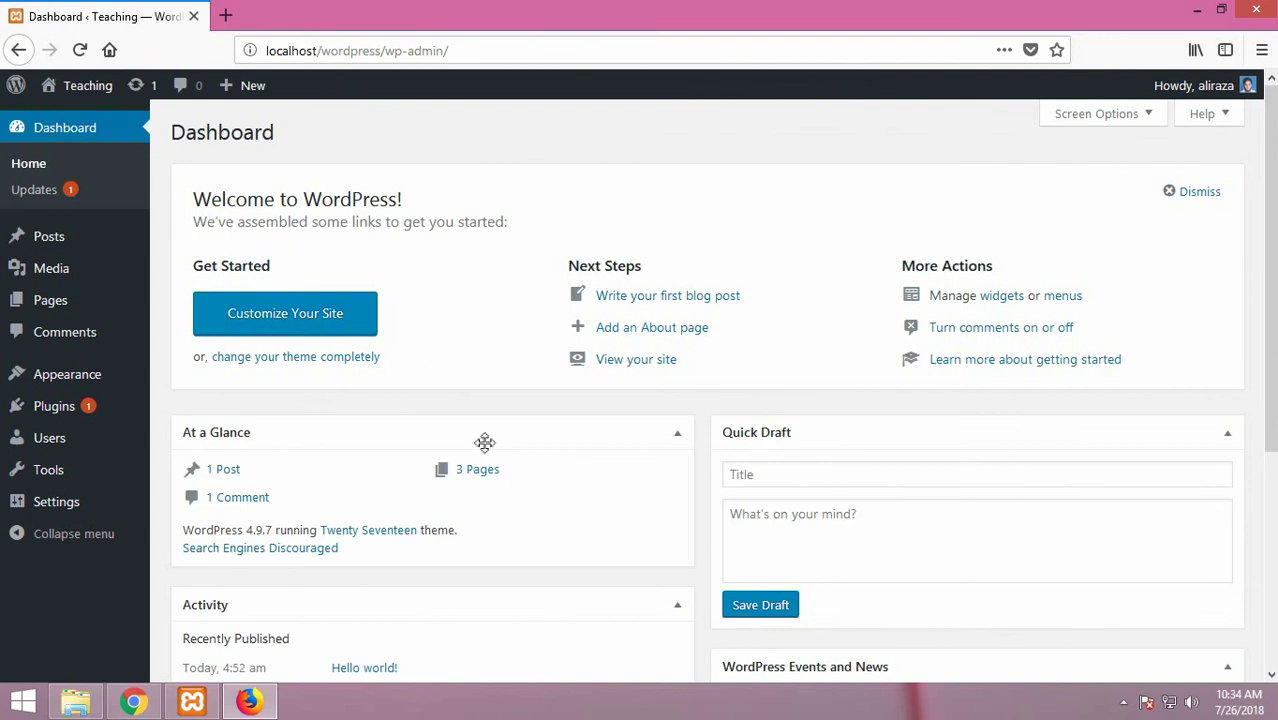
mouse_move(77, 240)
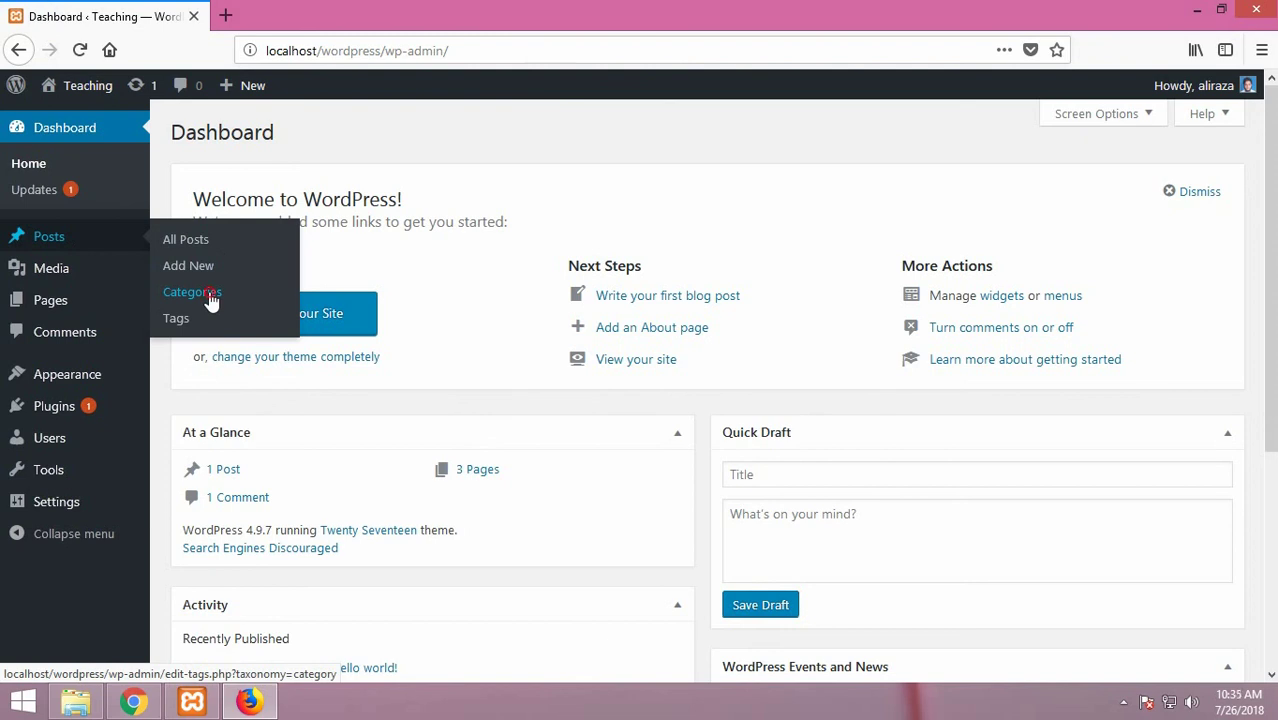
left_click(210, 294)
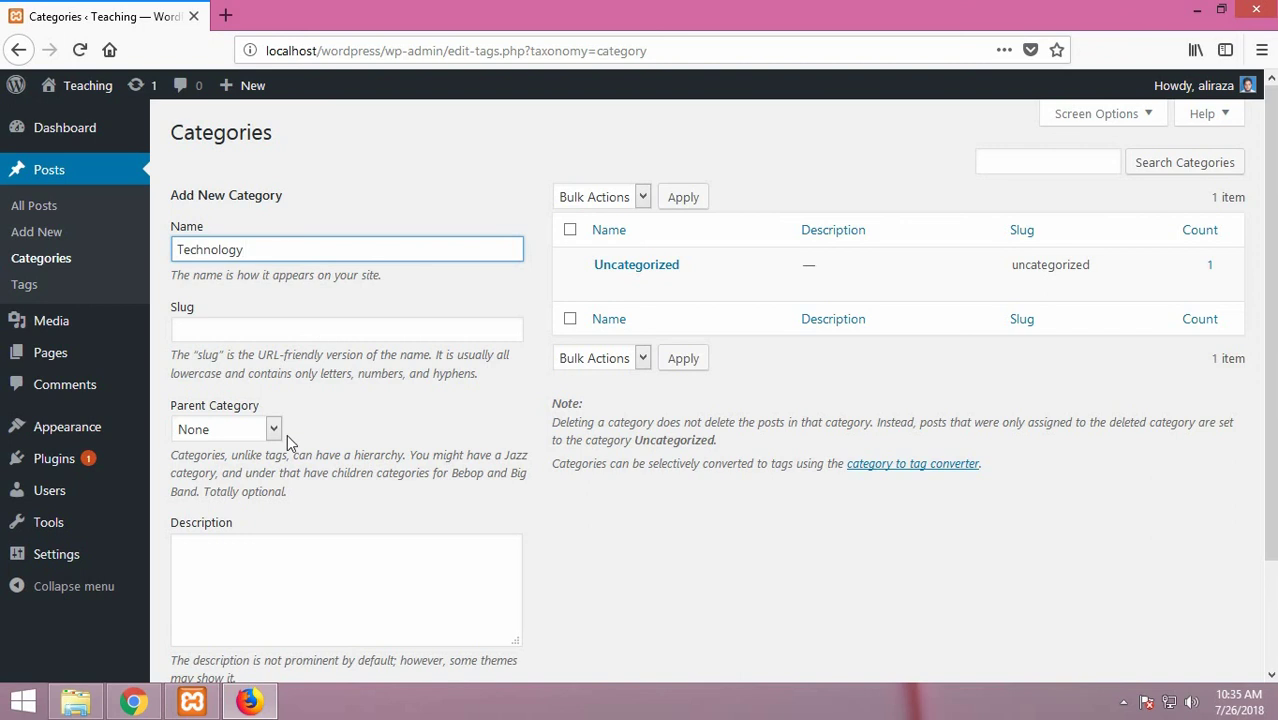
mouse_move(740, 260)
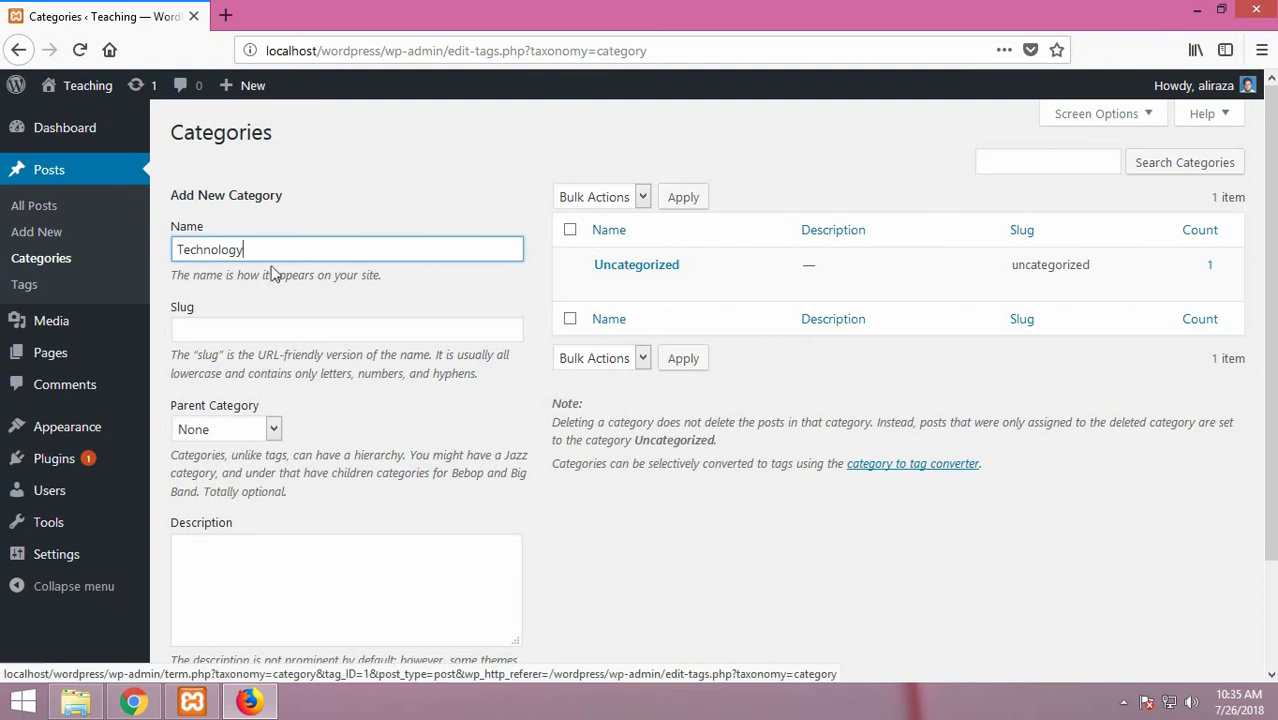
scroll(367, 322, "down", 3)
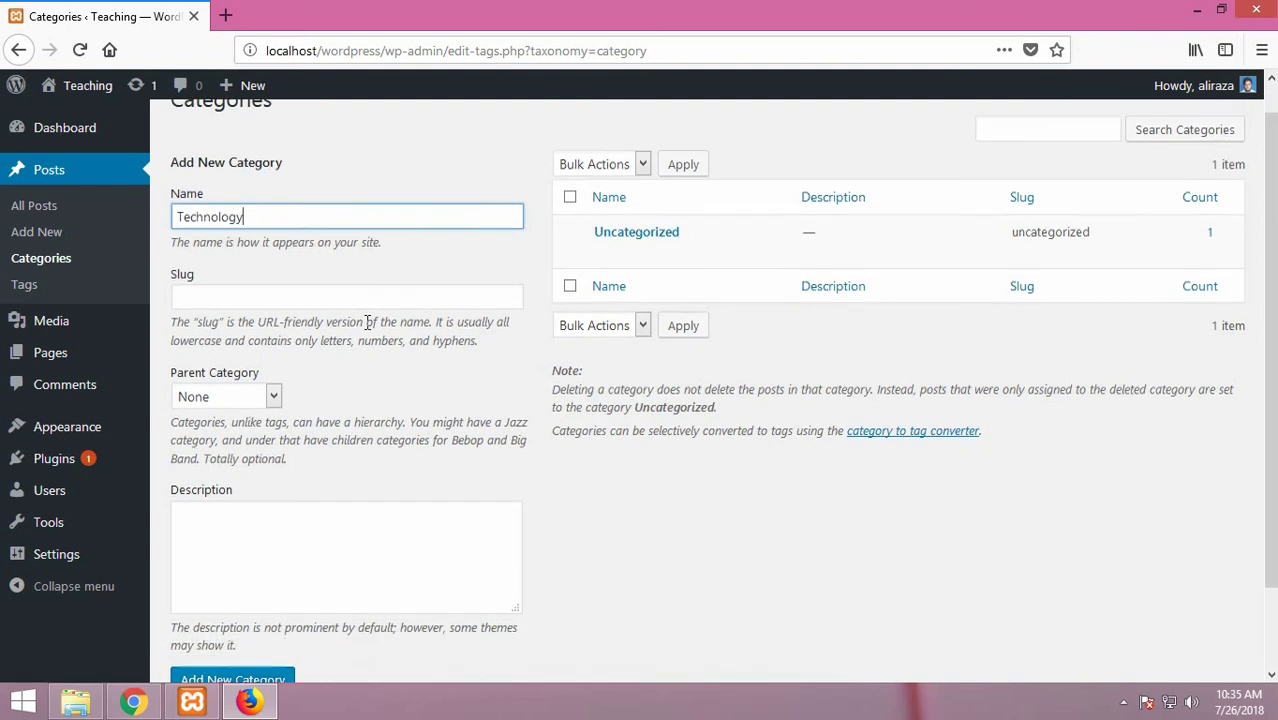
left_click(250, 588)
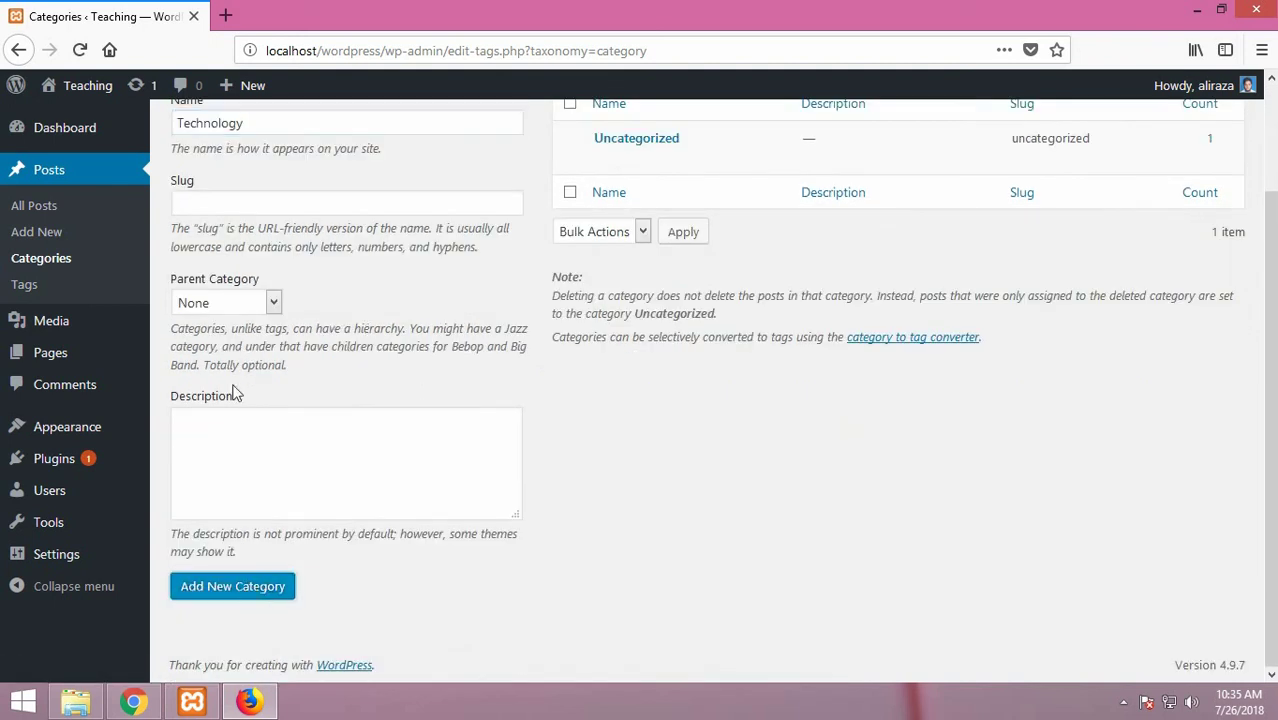
scroll(238, 456, "up", 3)
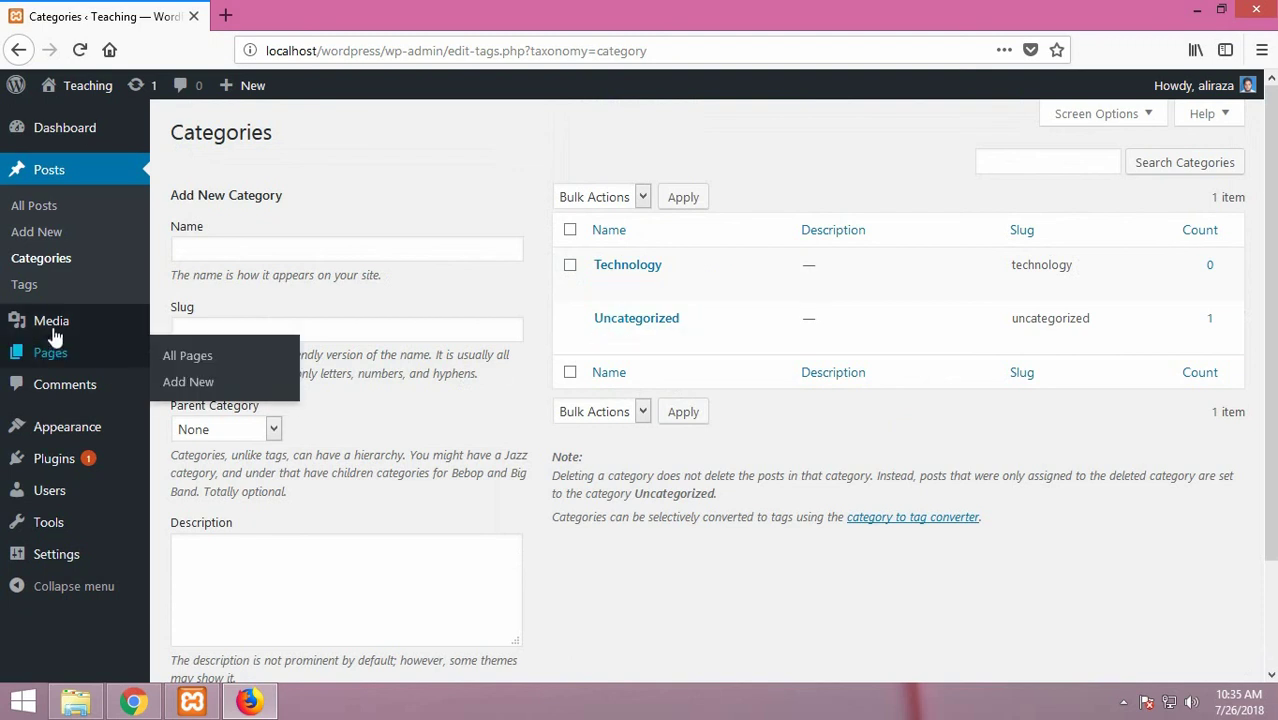
Step: In Appearance > Menus, expand the Categories box and open its Search tab
mouse_move(67, 317)
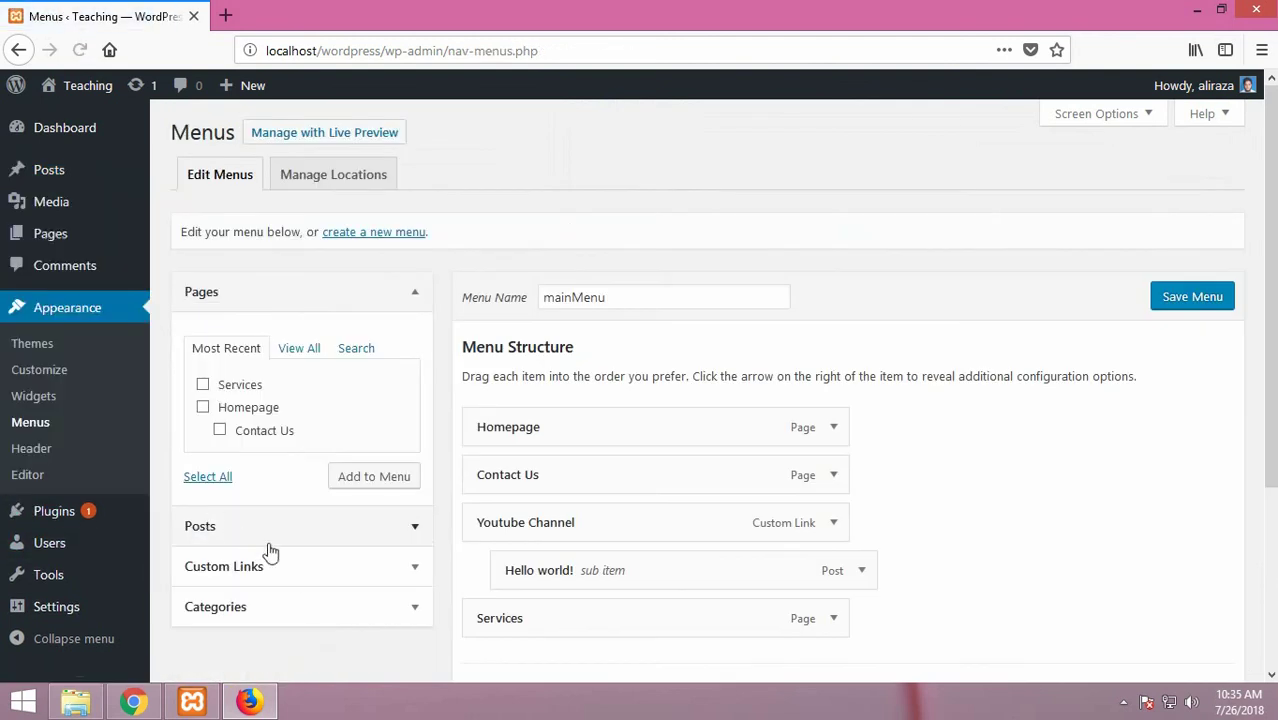
scroll(232, 606, "down", 2)
left_click(272, 515)
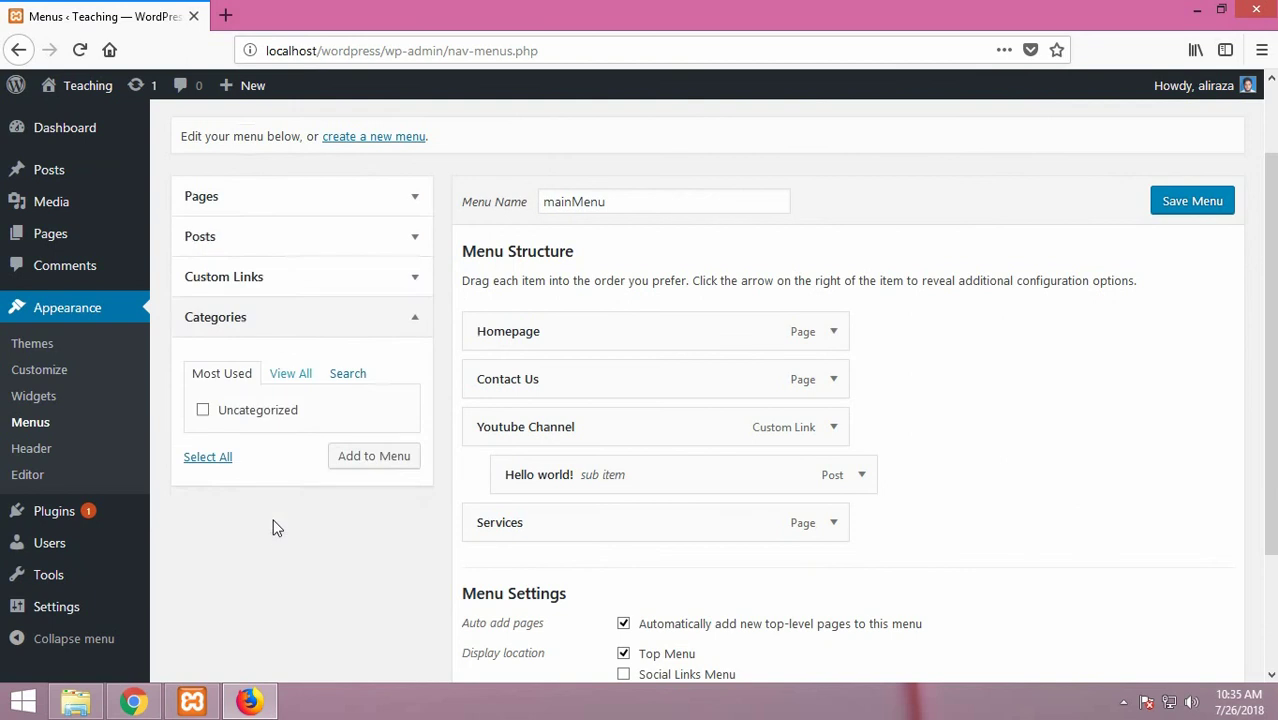
scroll(274, 517, "down", 2)
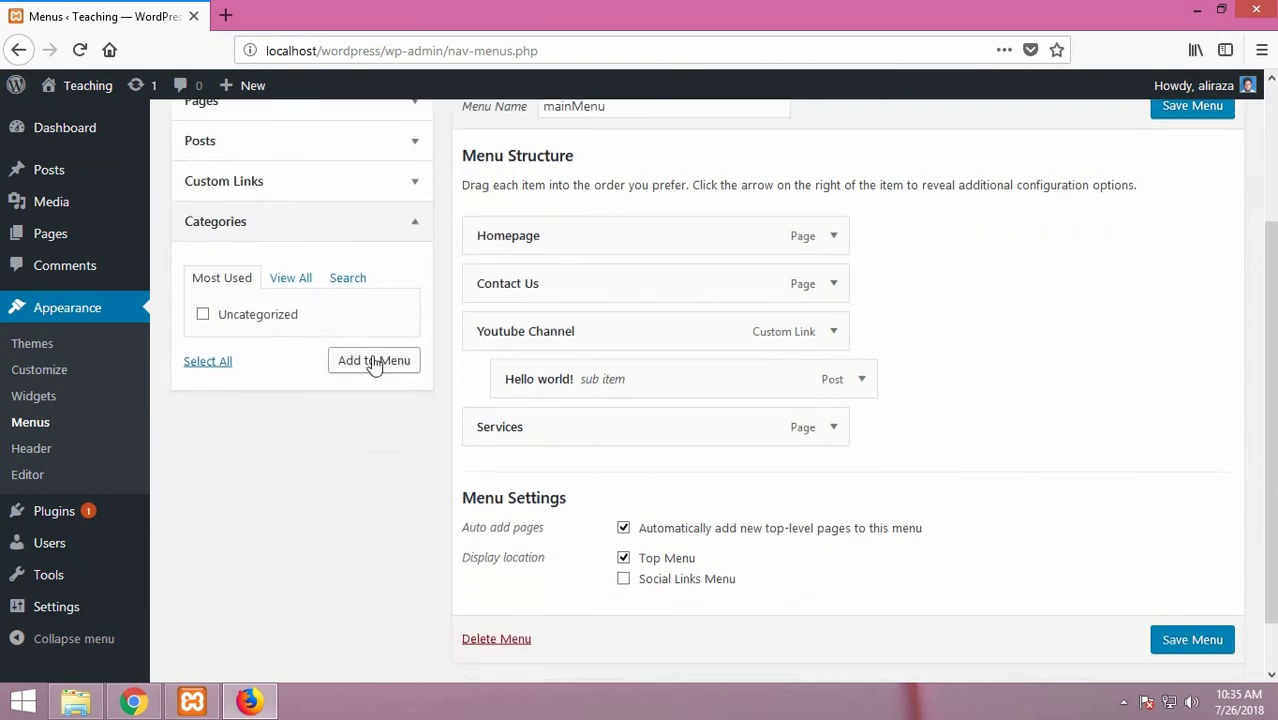
left_click(343, 278)
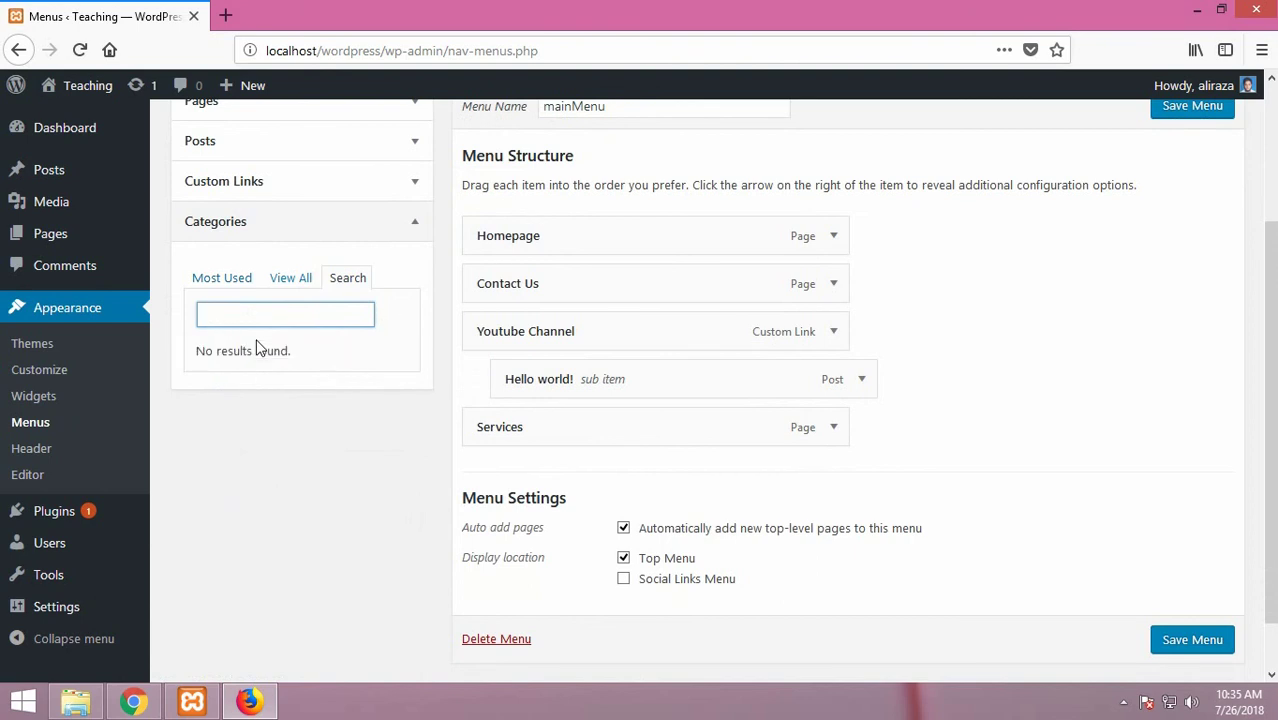
Step: Collapse the Categories box and return to the Posts > Categories page
scroll(257, 348, "up", 2)
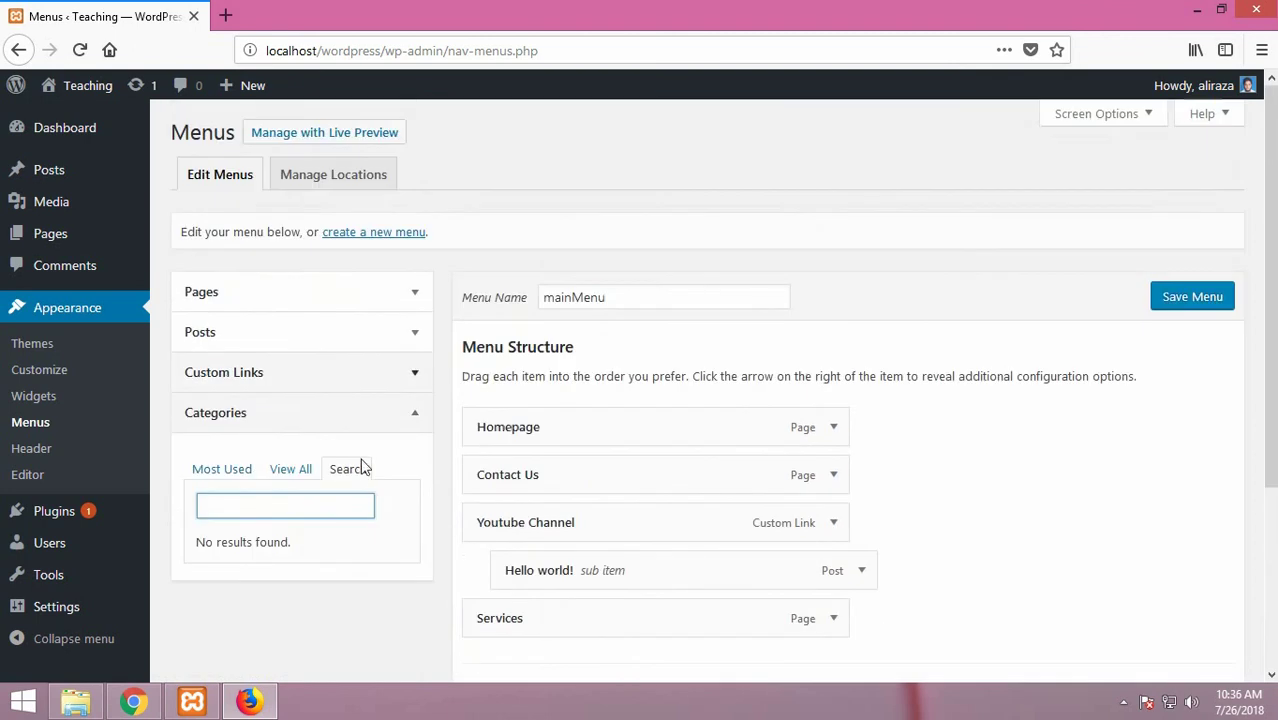
left_click(240, 425)
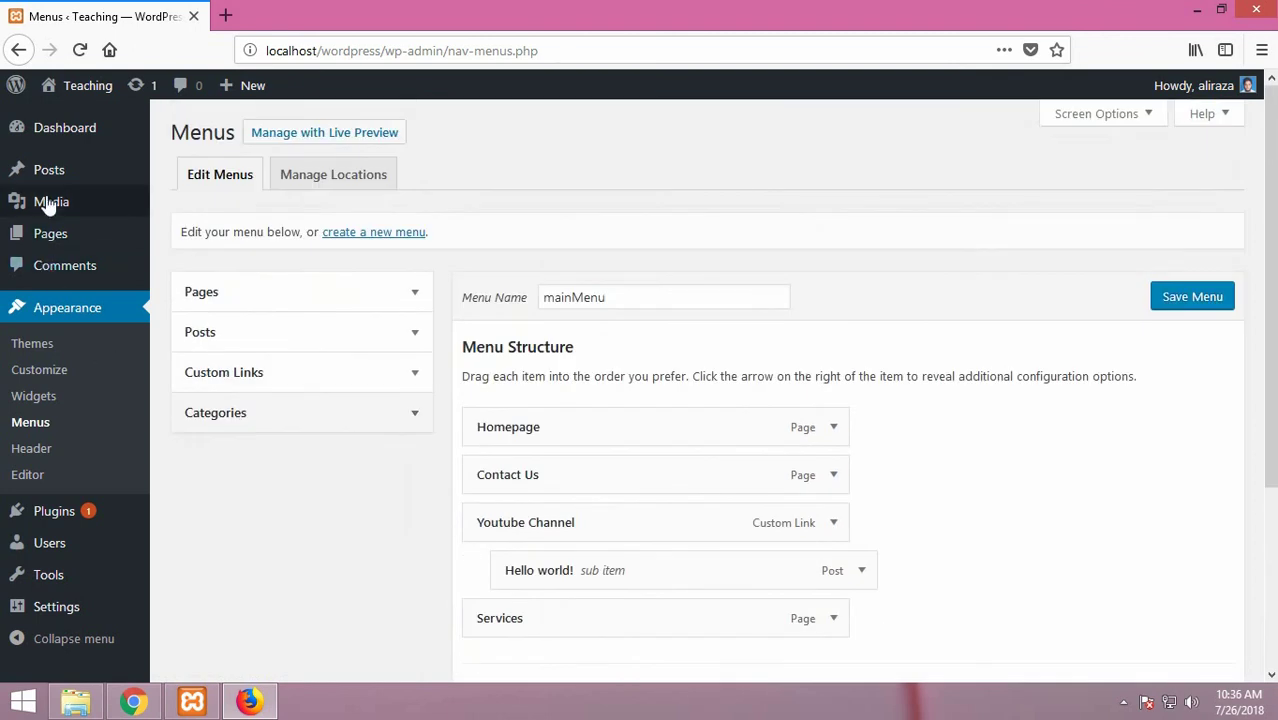
mouse_move(57, 182)
left_click(209, 233)
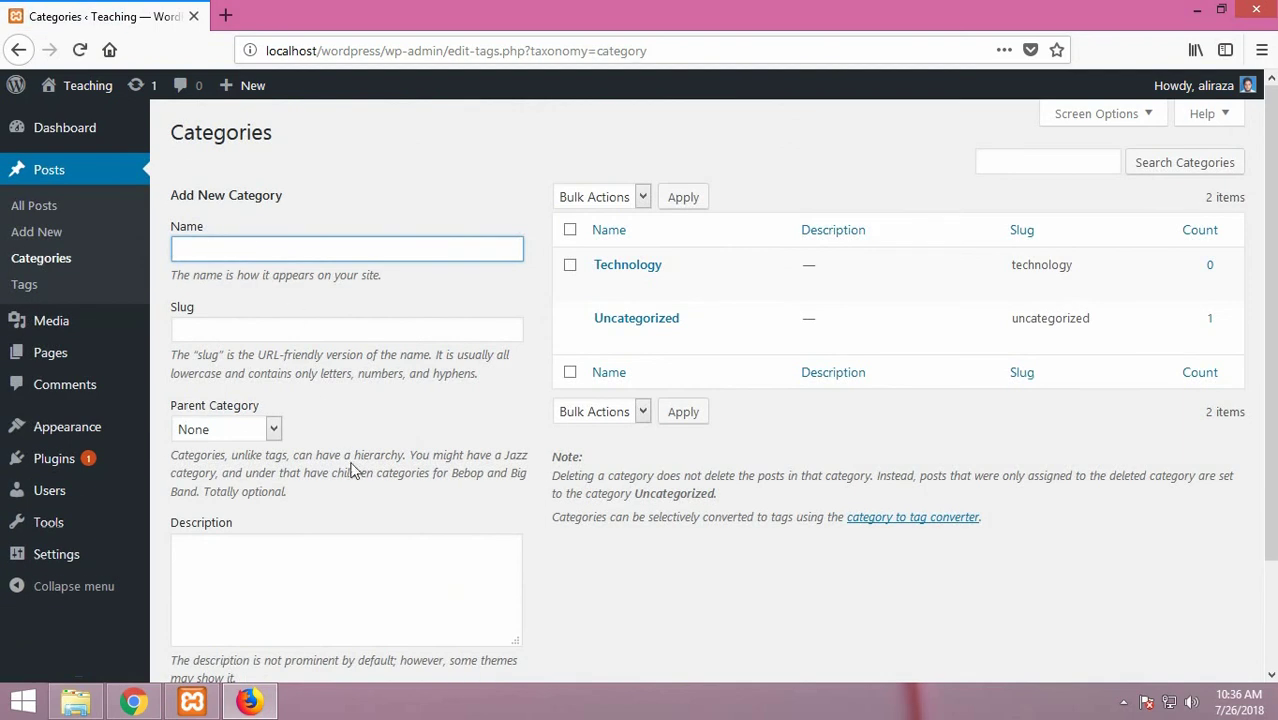
Step: Re-save the Technology category with Parent Category None, then open Appearance > Themes
mouse_move(667, 262)
left_click(633, 266)
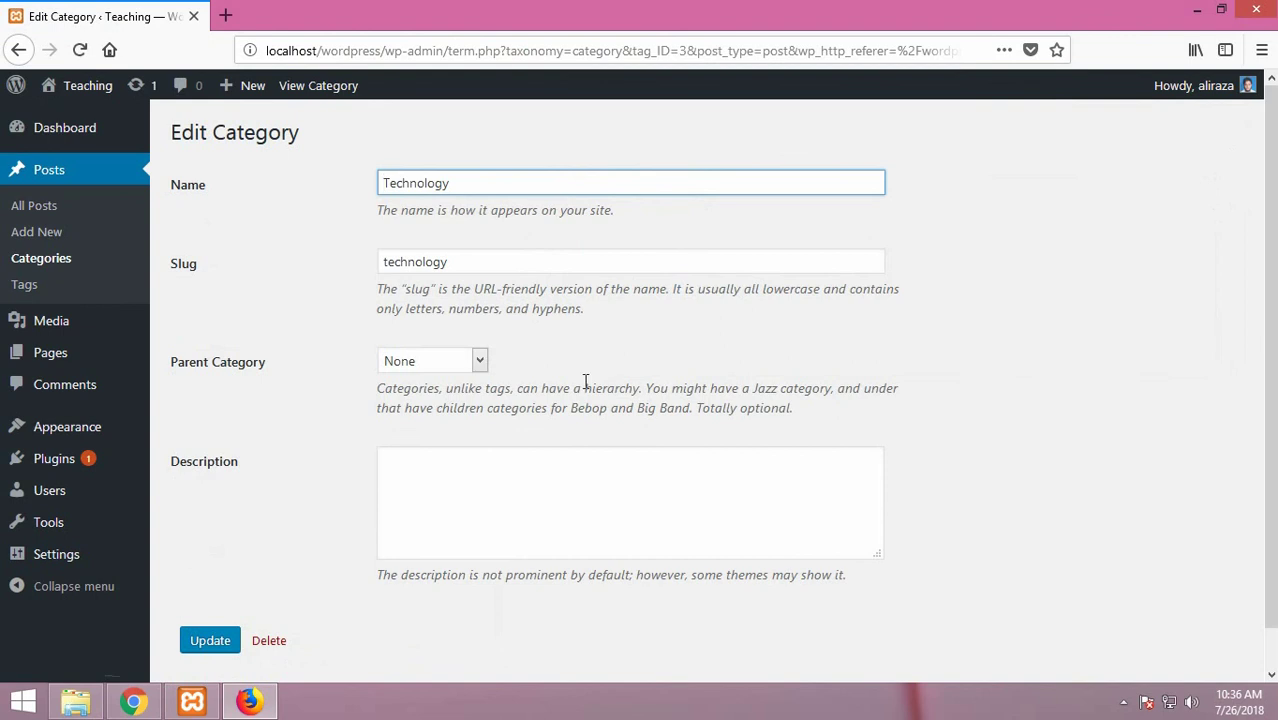
scroll(550, 436, "down", 1)
left_click(479, 321)
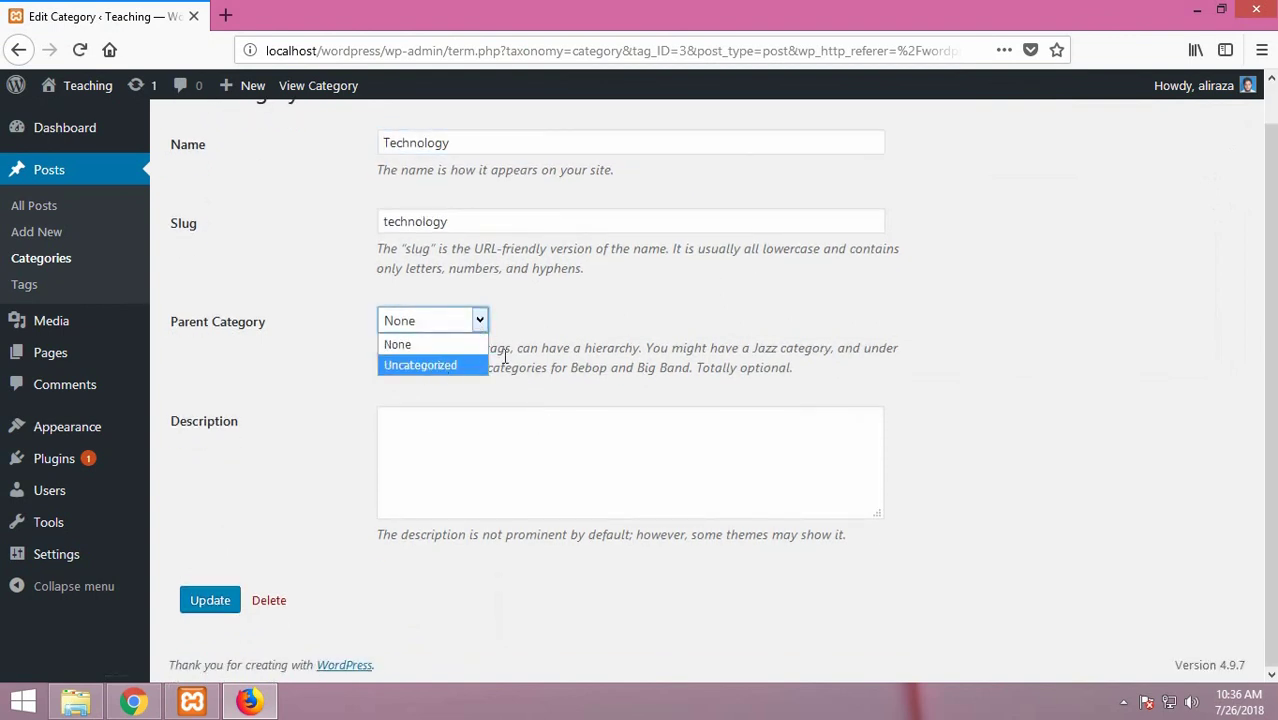
left_click(637, 328)
left_click(424, 428)
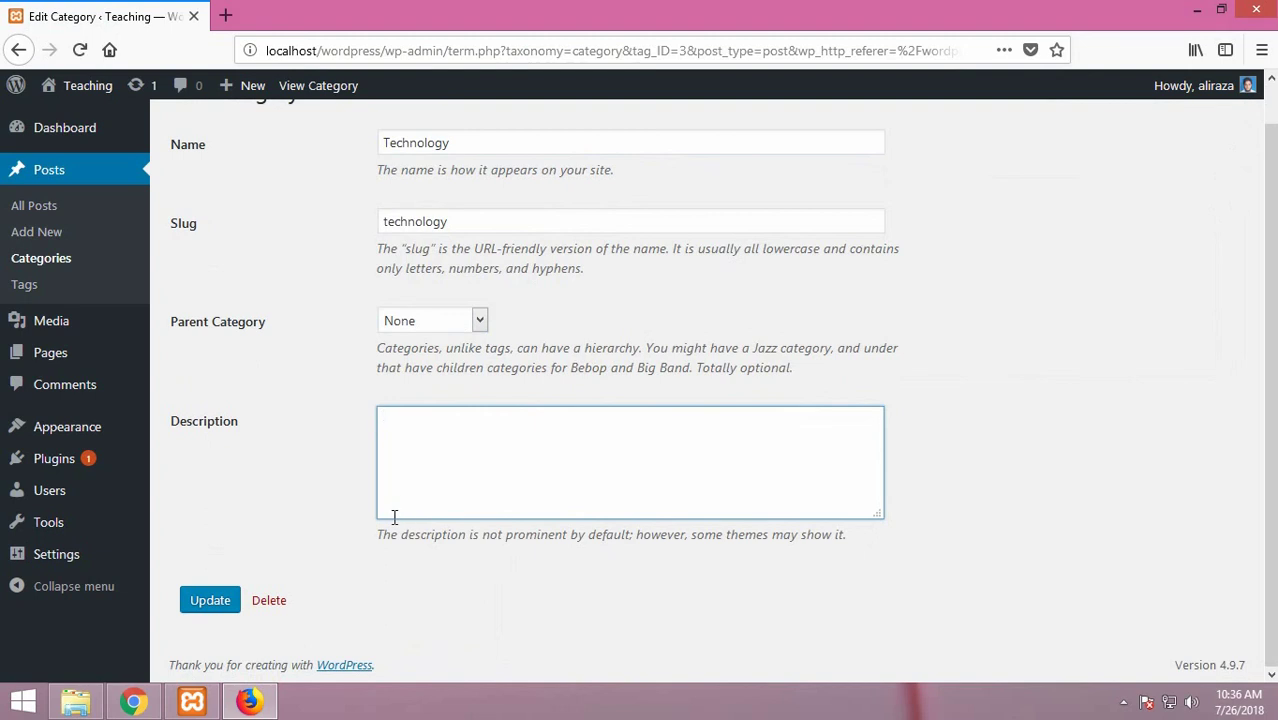
left_click(210, 601)
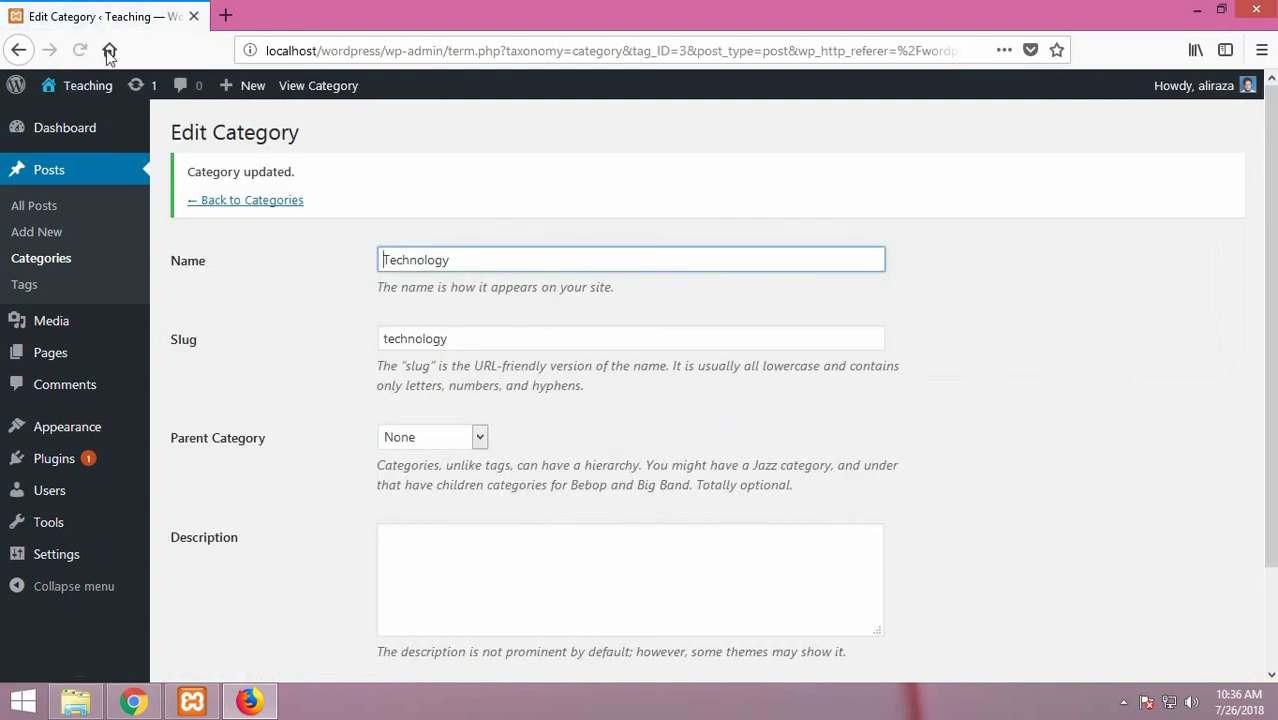
left_click(79, 49)
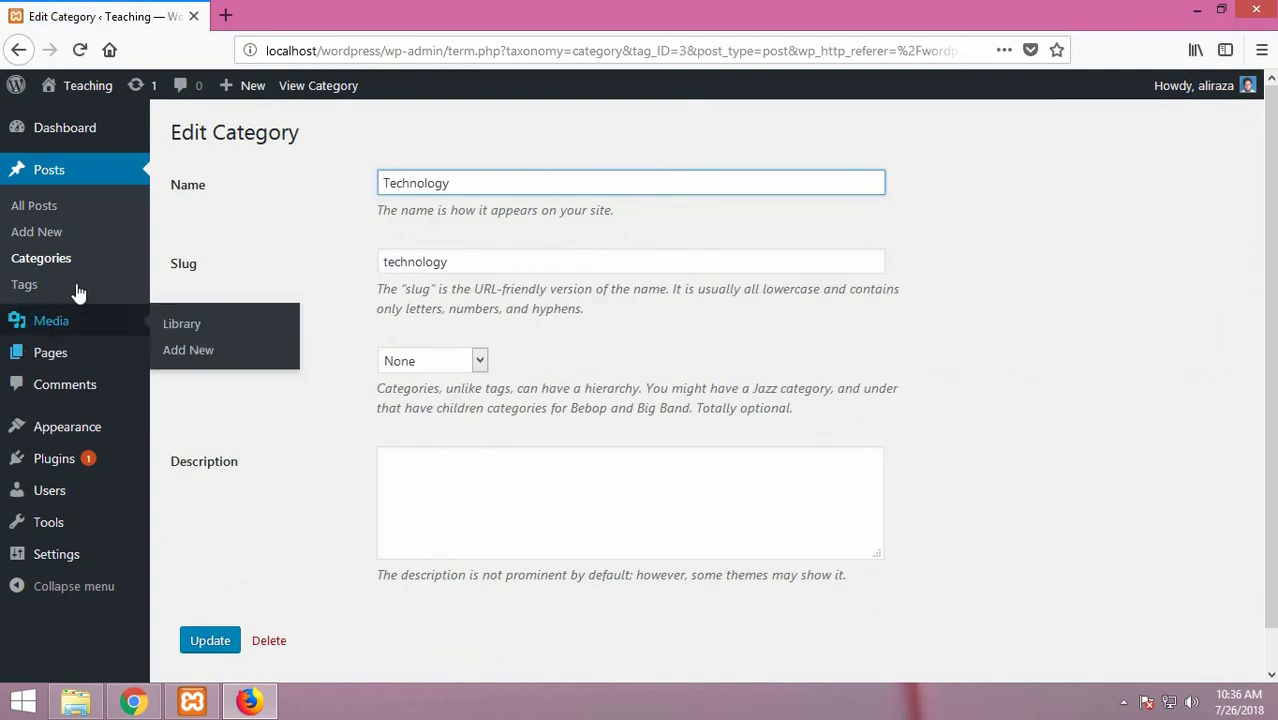
left_click(82, 428)
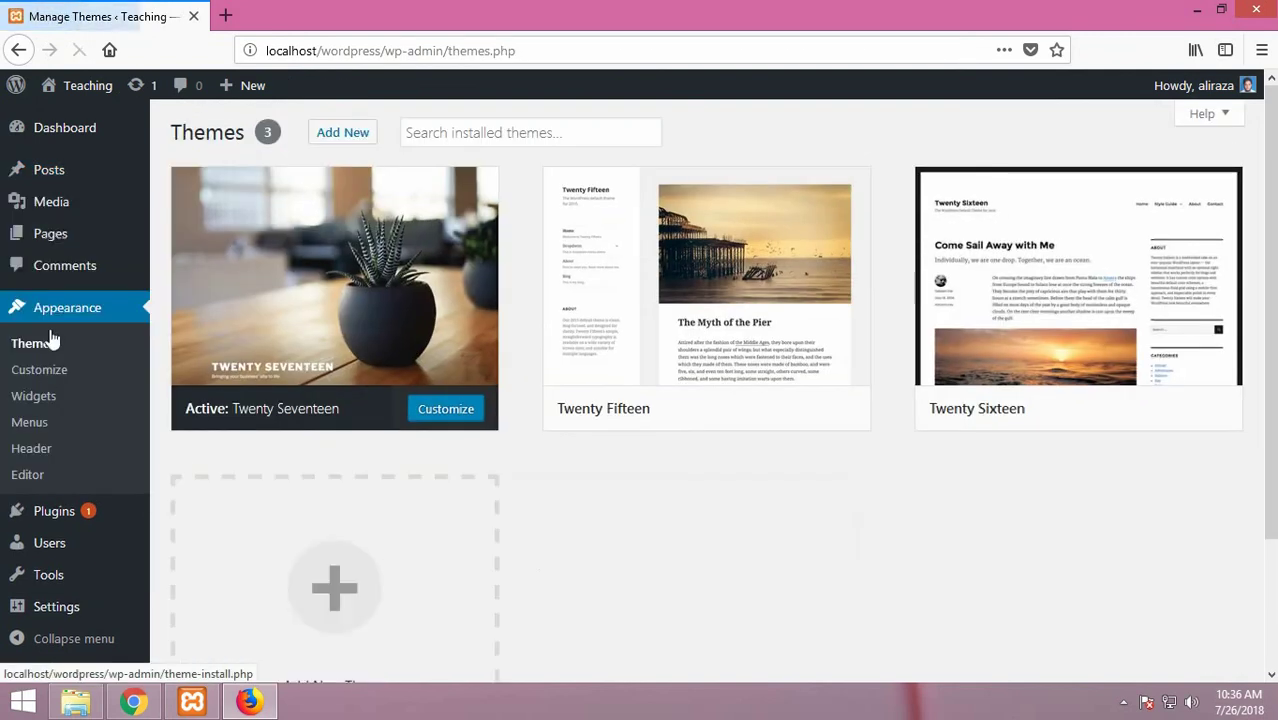
Step: In the menu editor, expand Categories and tick every listed category
left_click(36, 424)
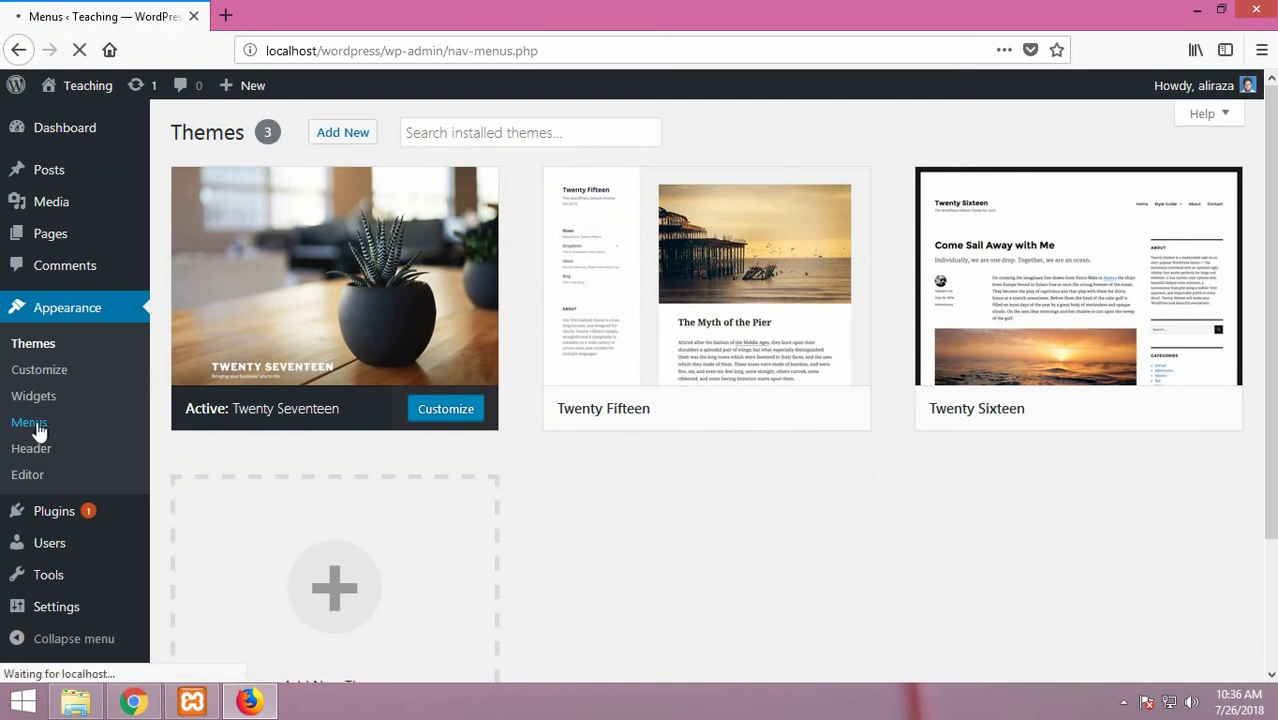
scroll(309, 556, "down", 5)
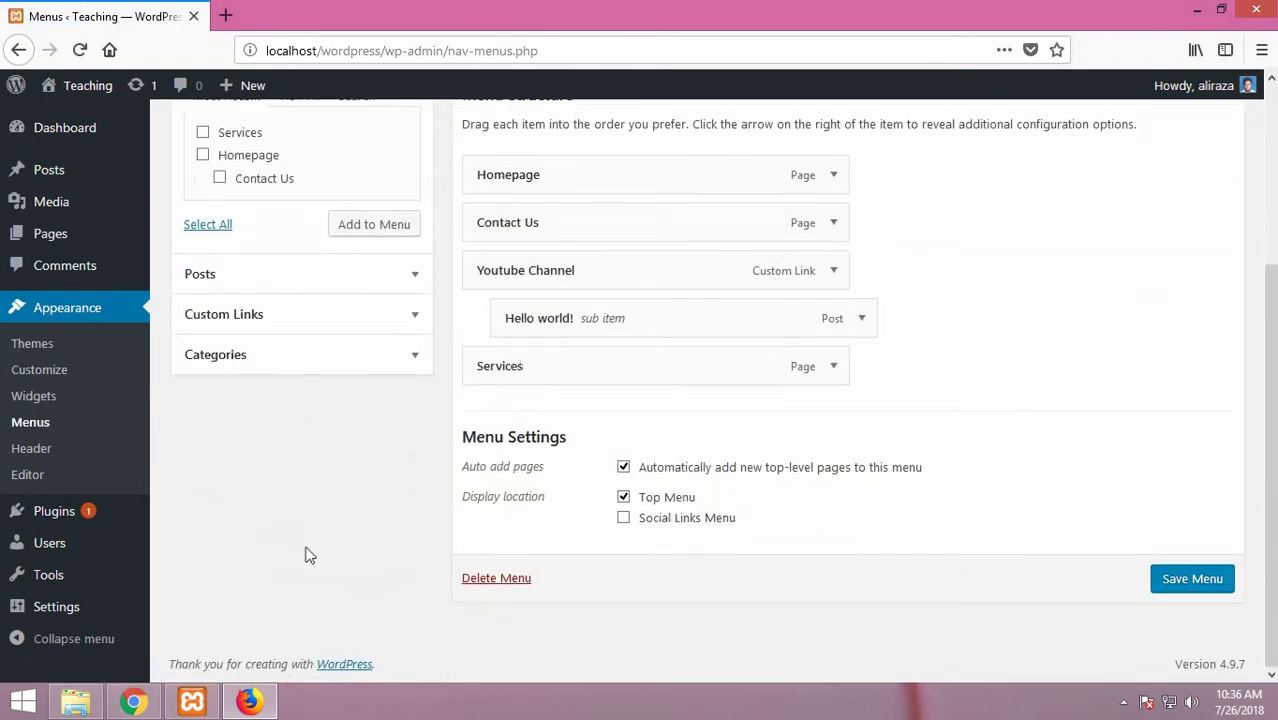
left_click(412, 360)
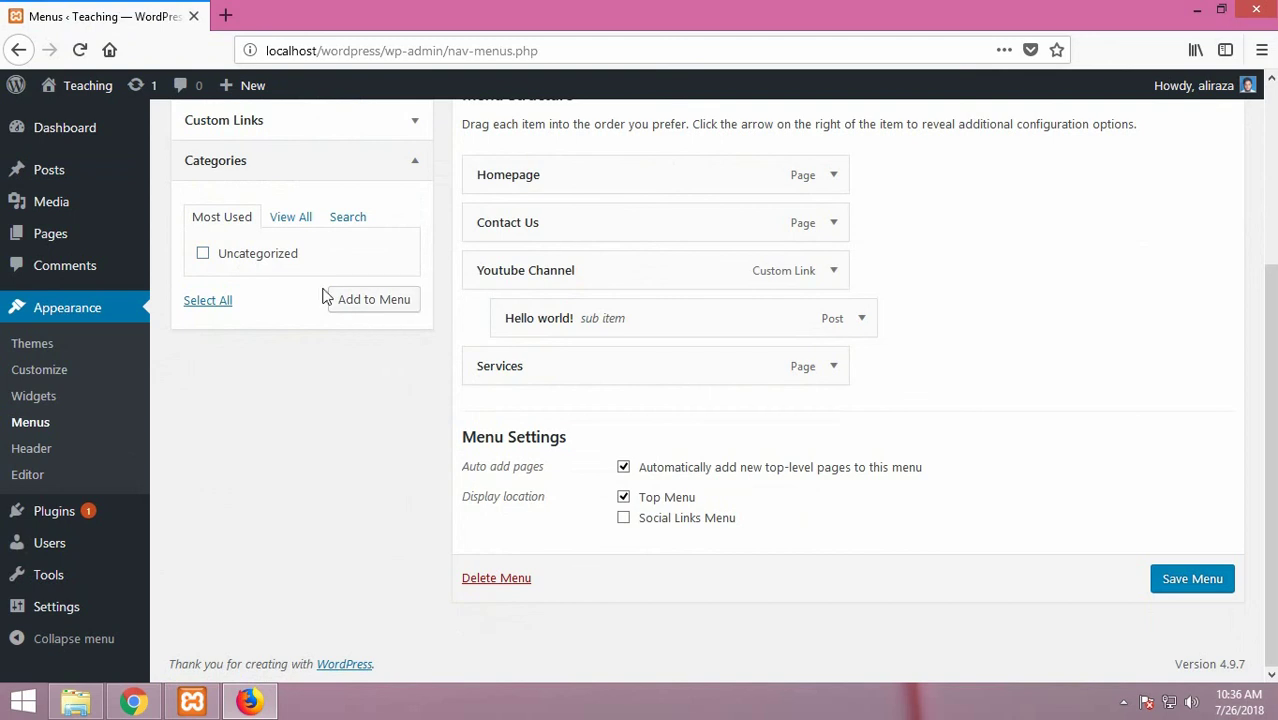
left_click(219, 302)
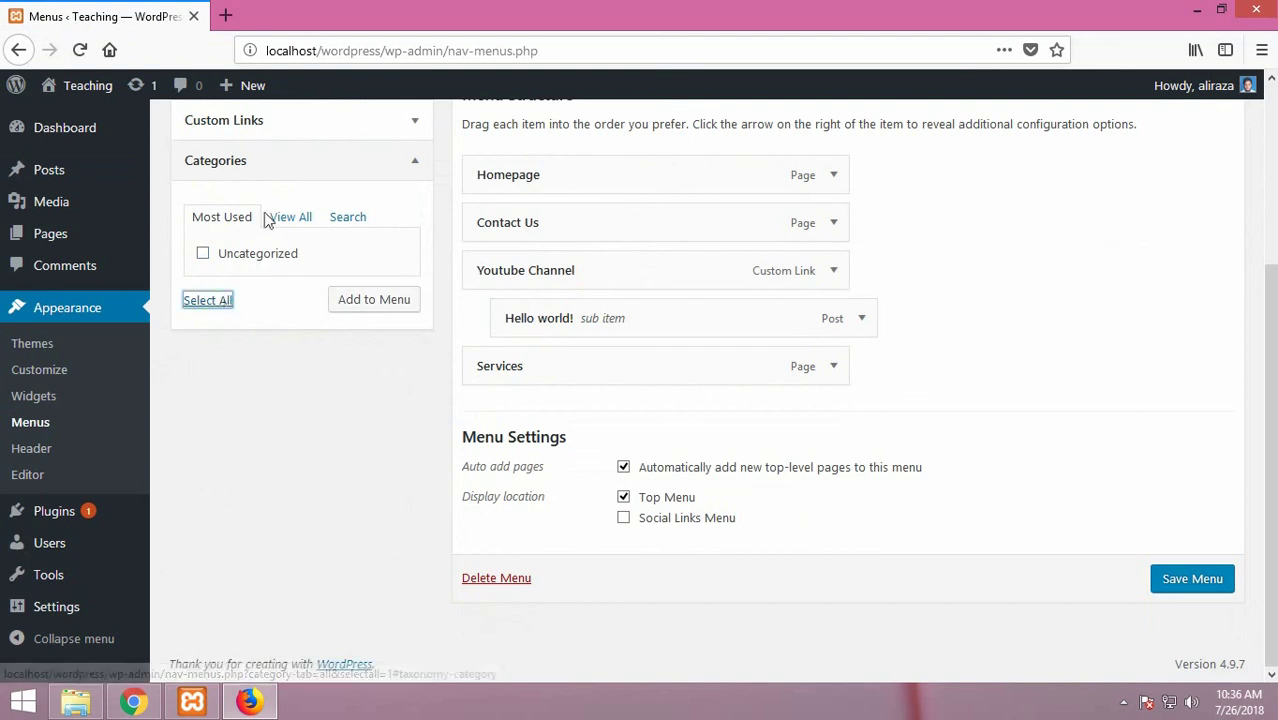
Step: Visit the profile page, revisit the menu editor's Categories box, then open Your Profile
mouse_move(1237, 100)
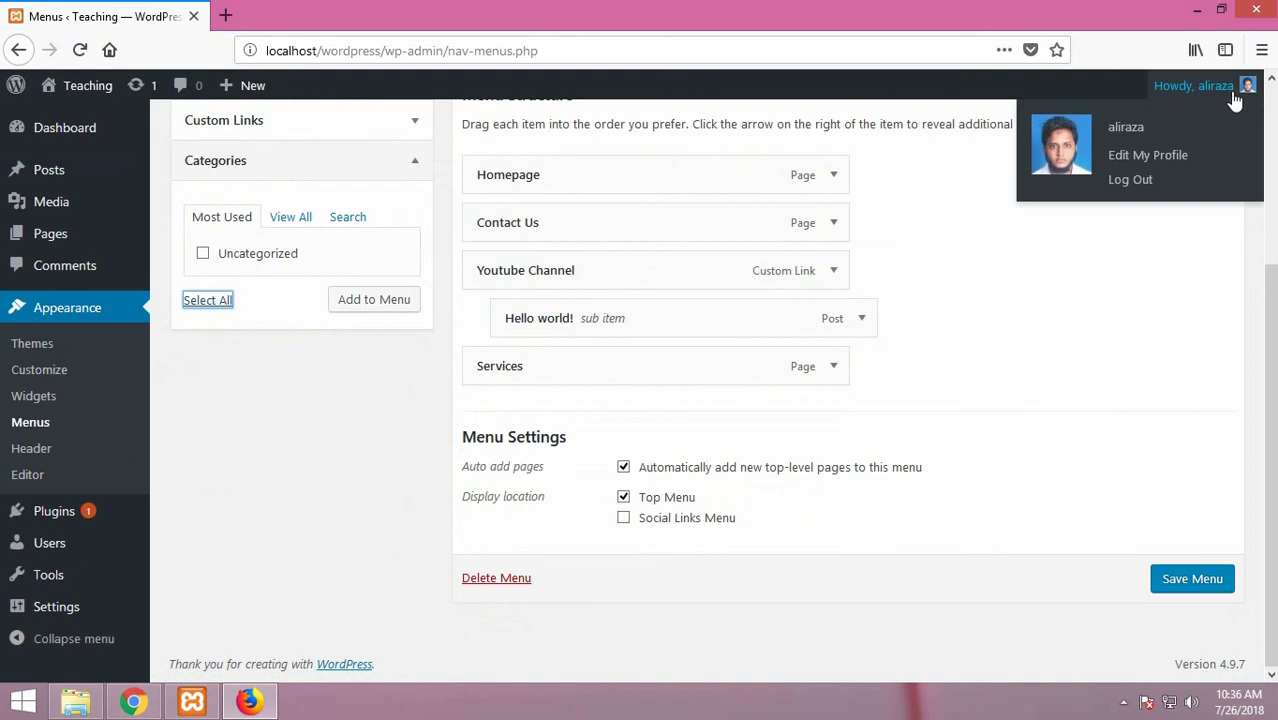
left_click(1155, 90)
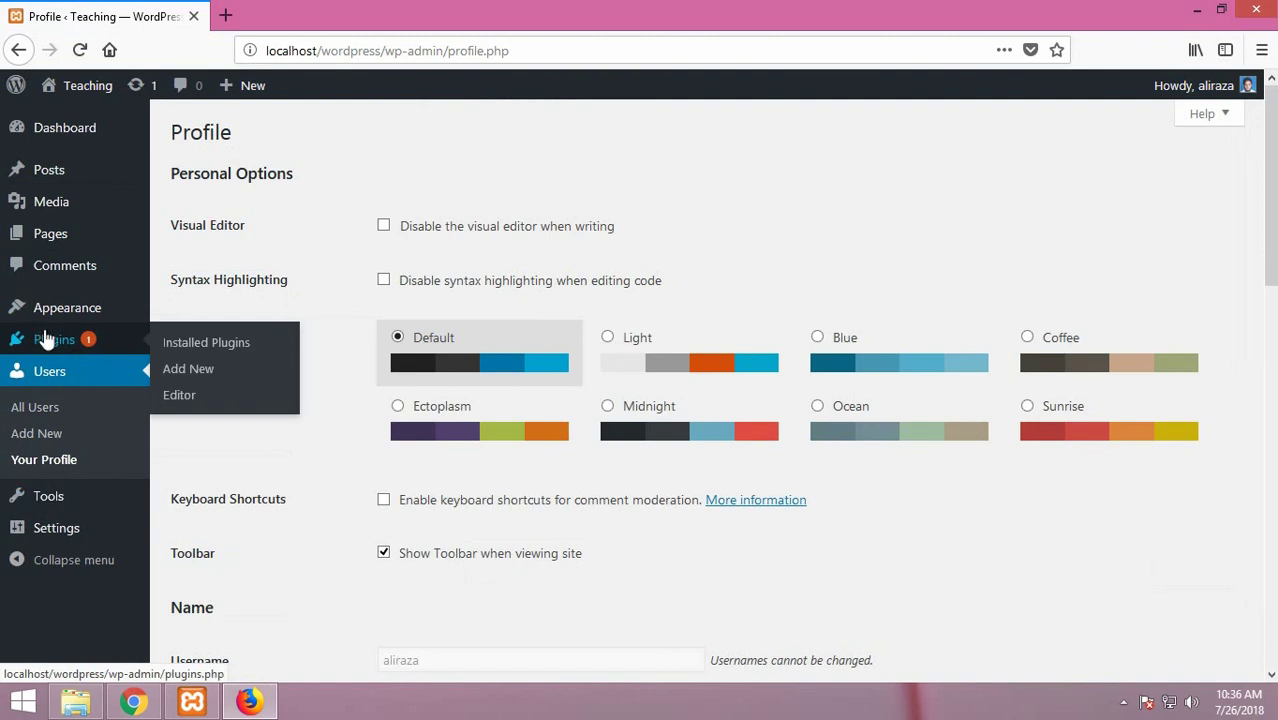
mouse_move(60, 310)
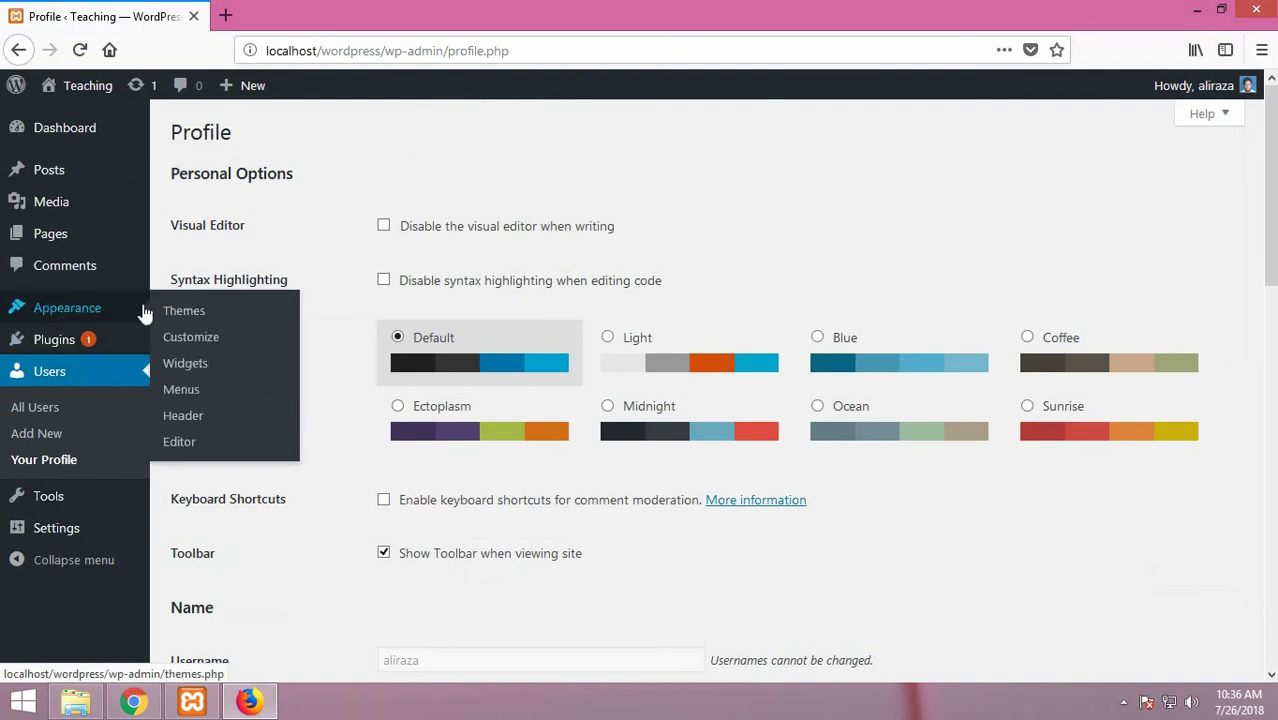
left_click(182, 390)
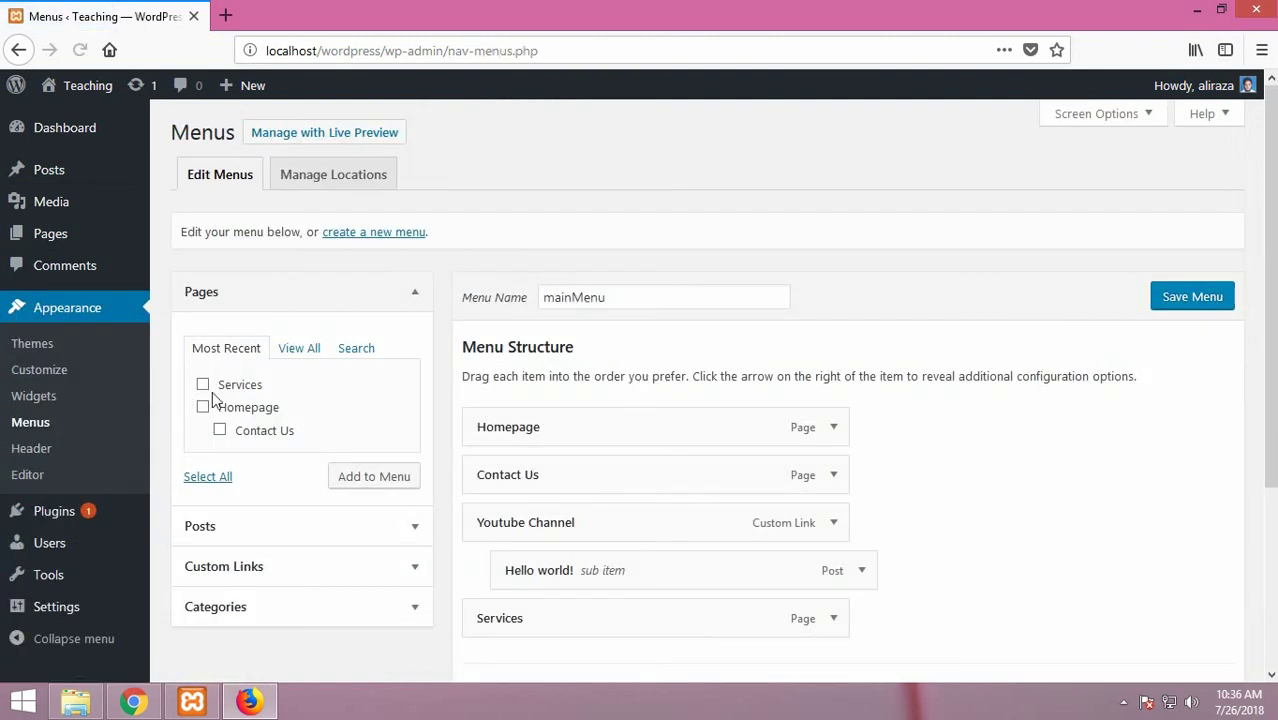
scroll(285, 485, "down", 3)
left_click(412, 400)
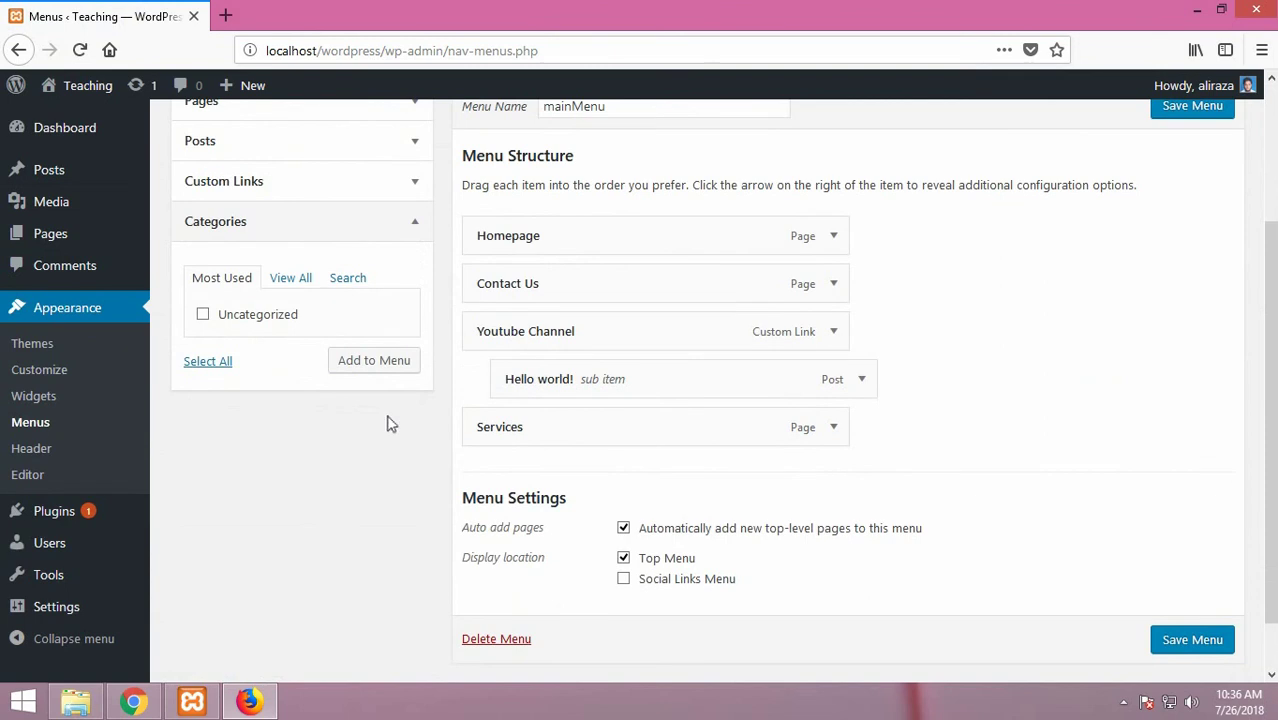
scroll(384, 422, "down", 1)
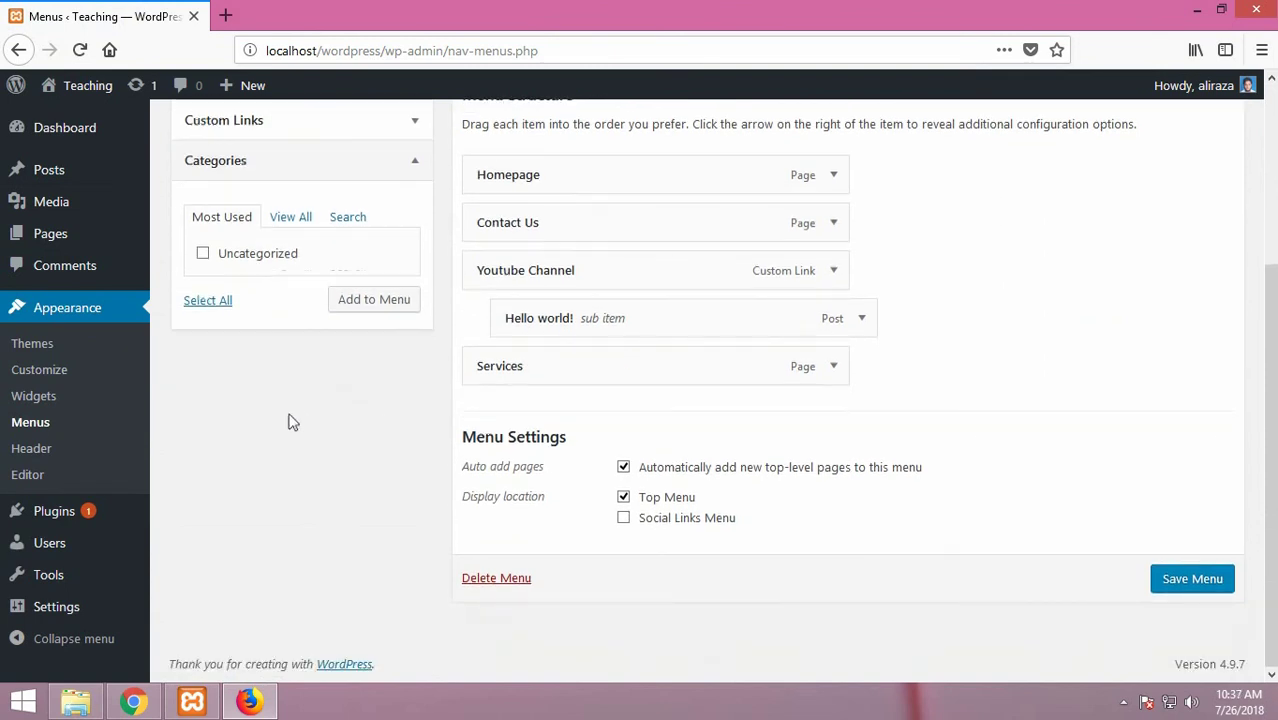
scroll(328, 271, "up", 3)
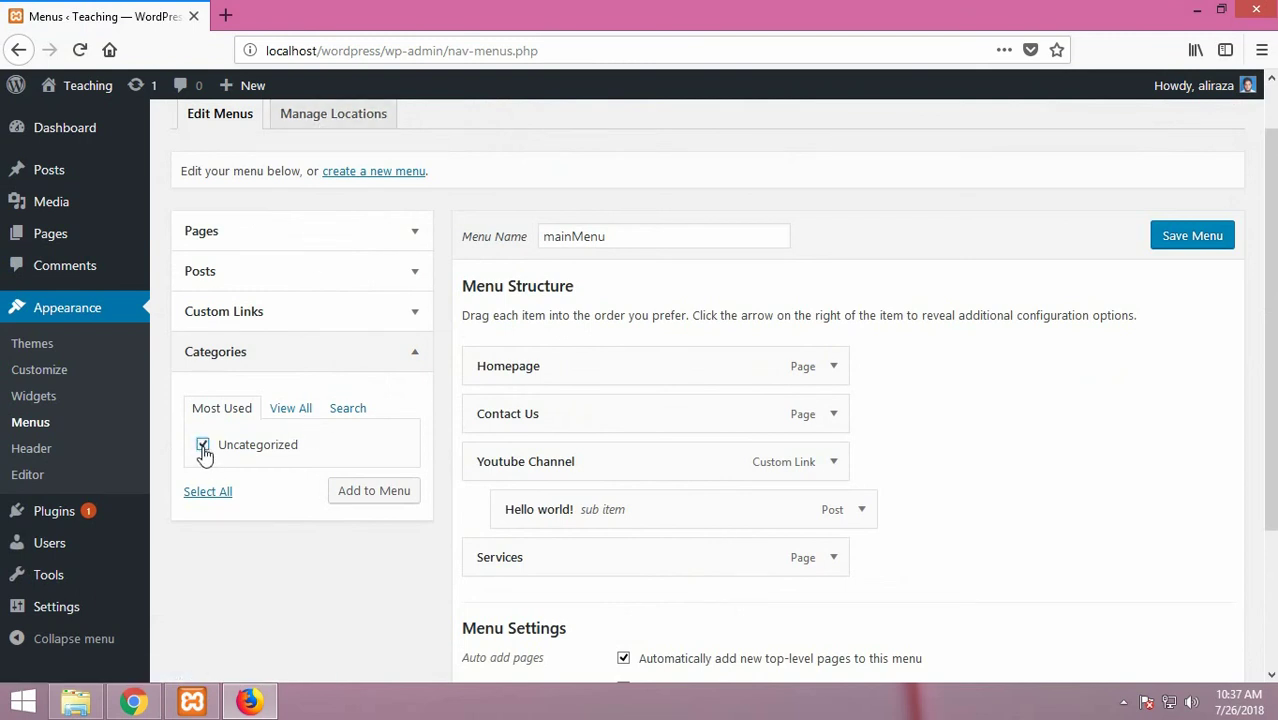
left_click(1247, 86)
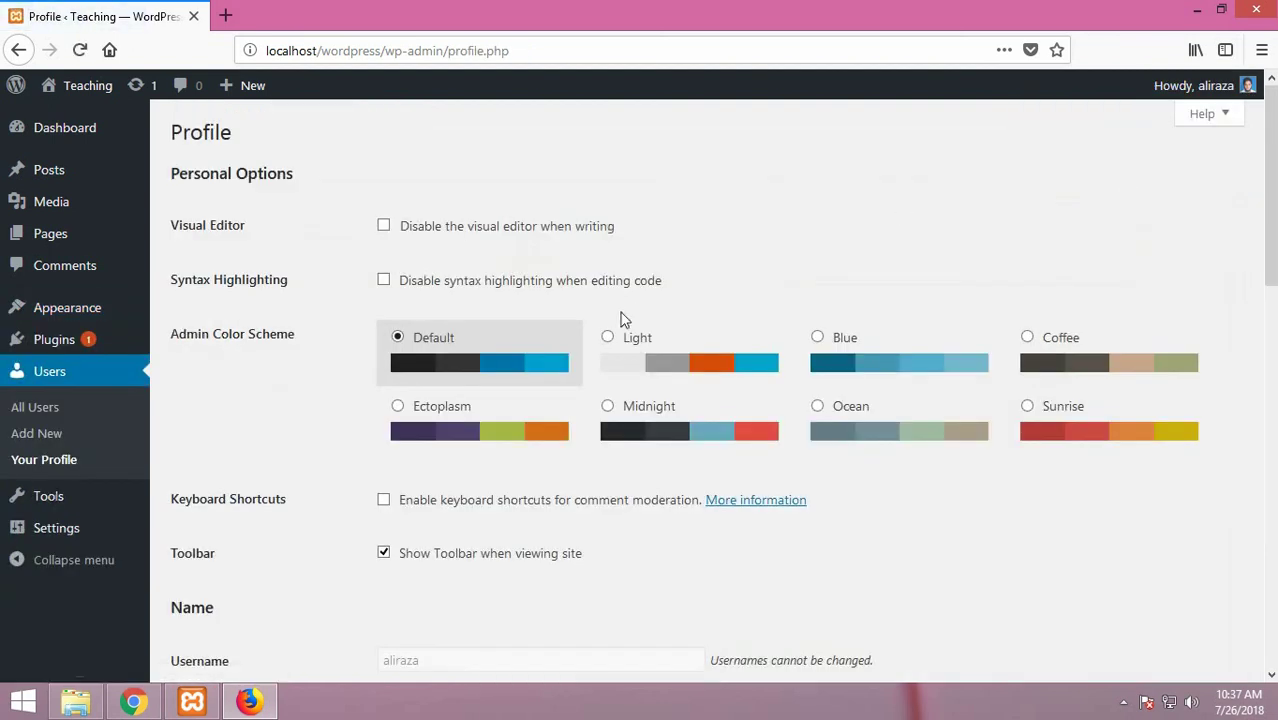
Step: Log out, then log back in with the account's username and password
mouse_move(1247, 86)
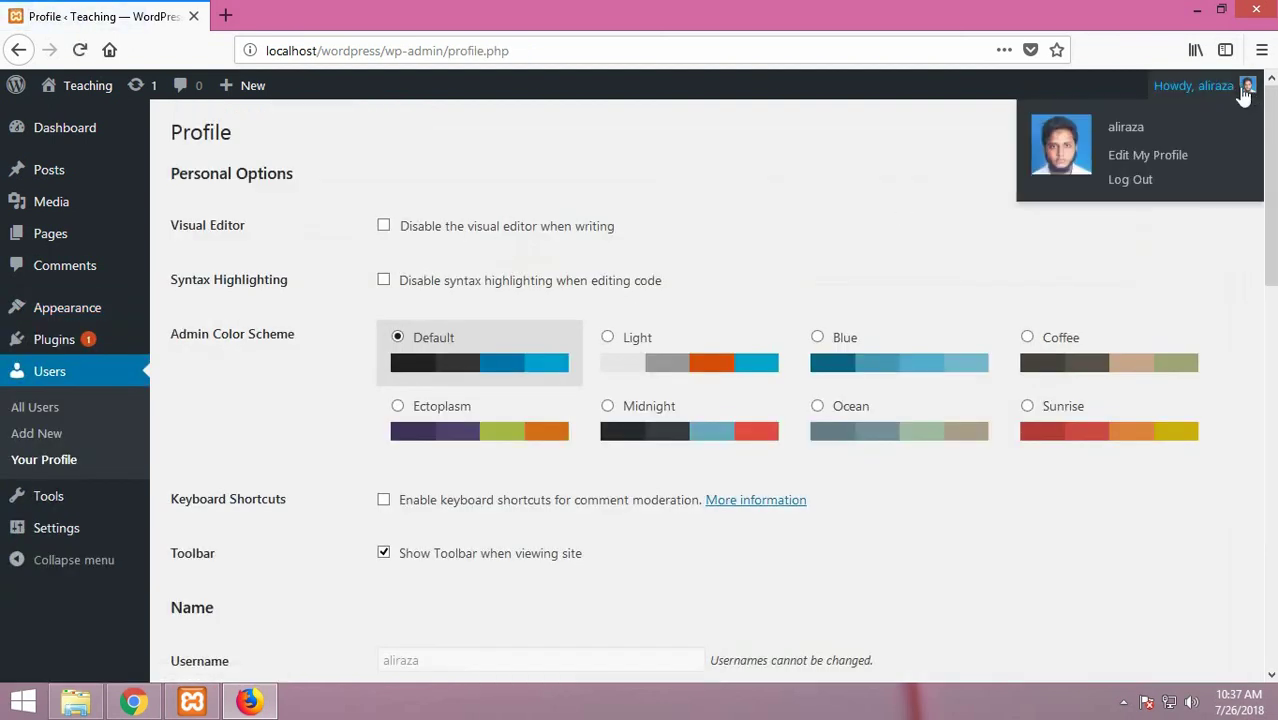
left_click(1129, 181)
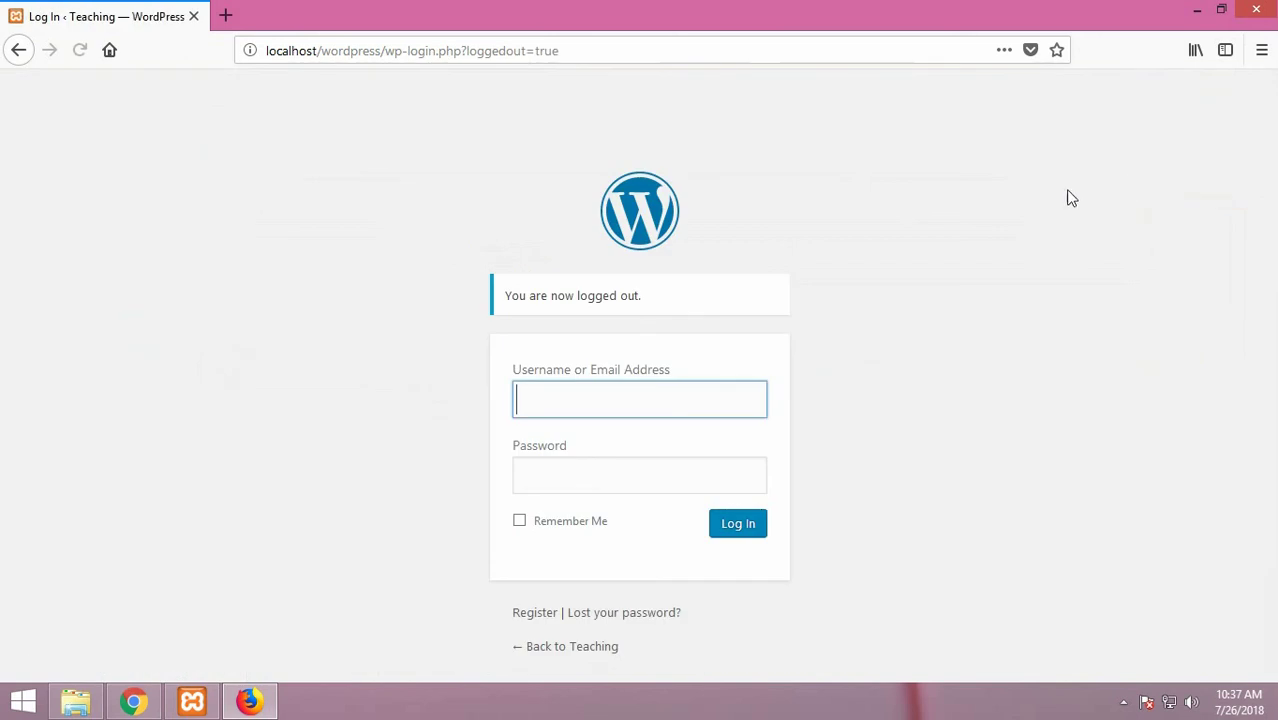
type("ali")
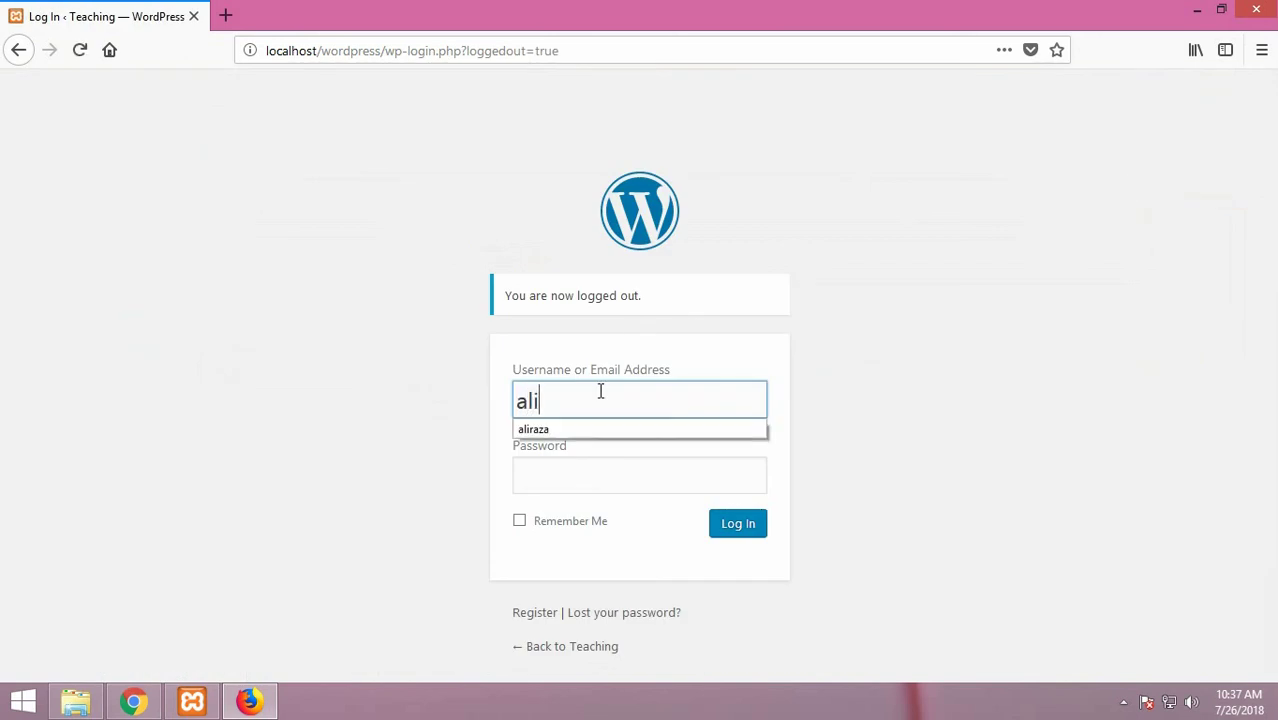
type("raza")
key("Tab")
type("1")
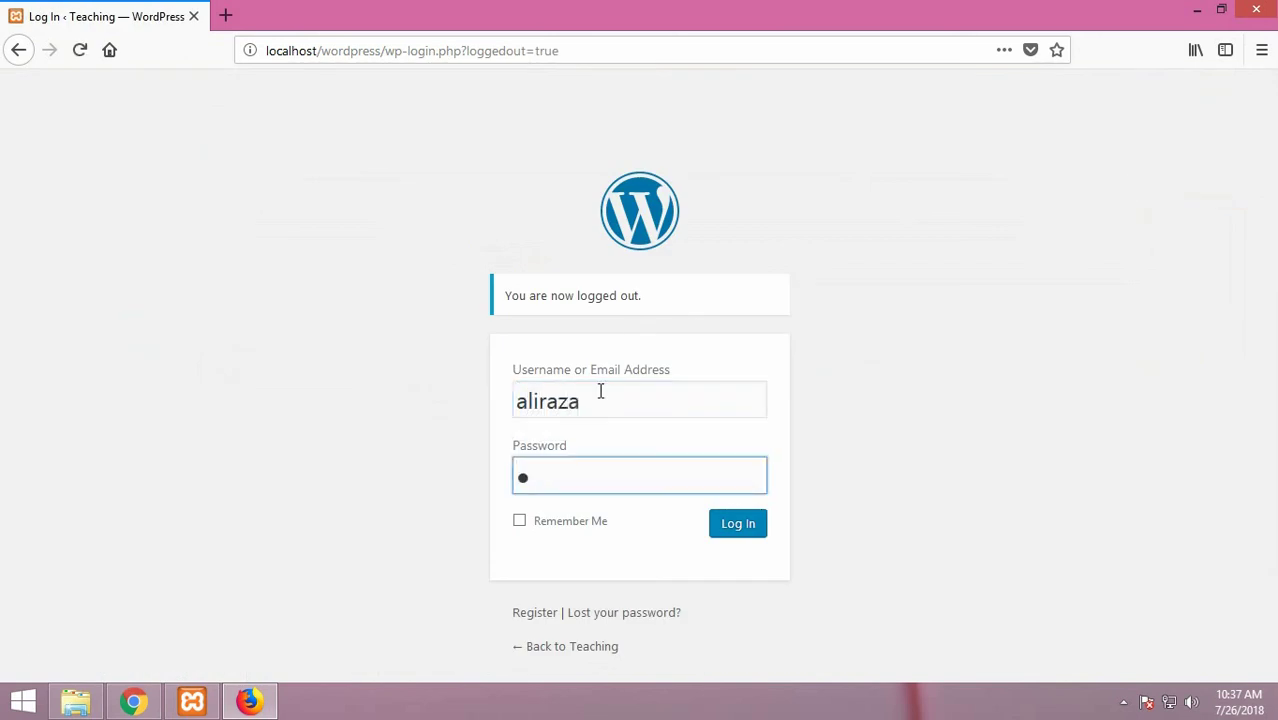
type("23456")
key("Return")
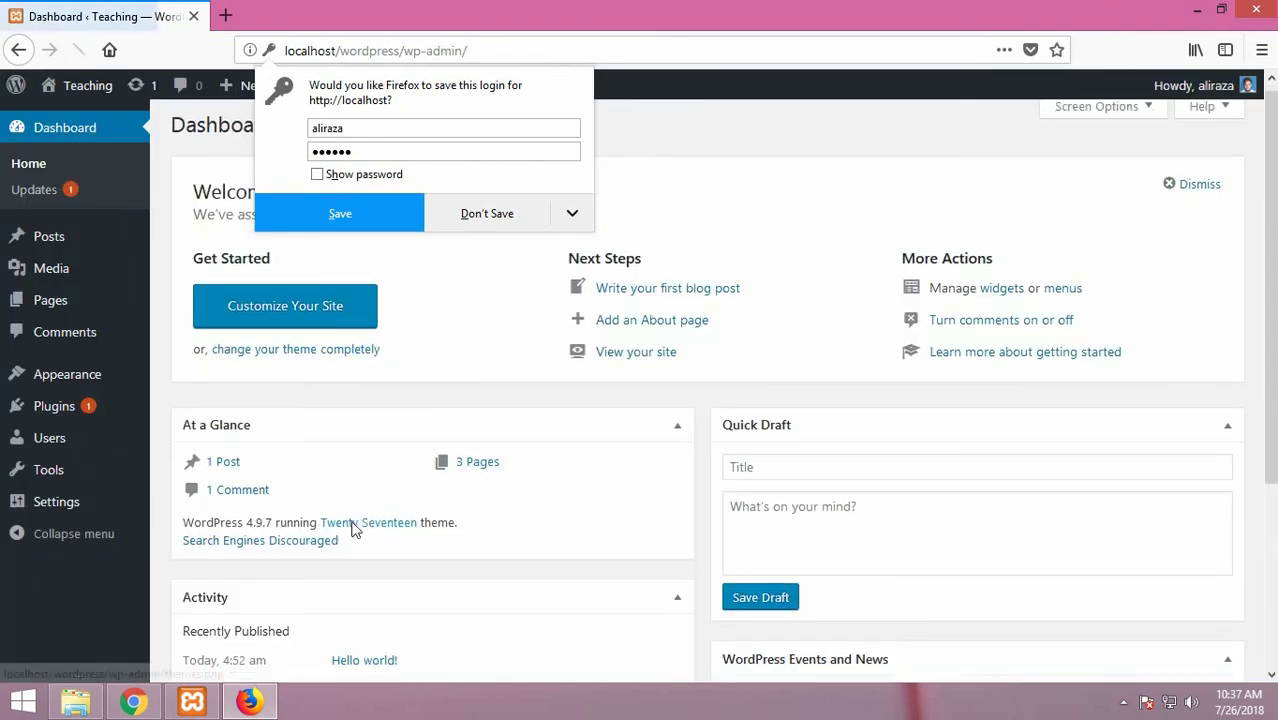
scroll(354, 530, "down", 5)
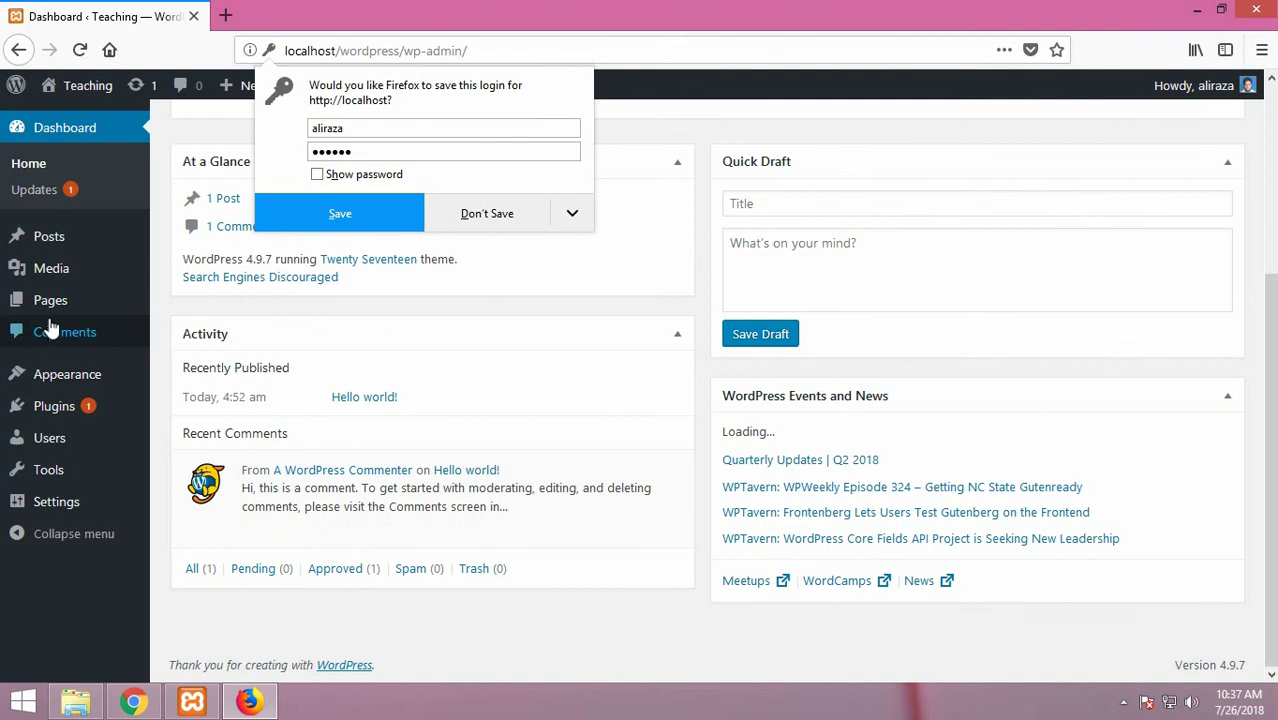
Step: Review the Categories available for mainMenu, then start a new blank post
mouse_move(75, 385)
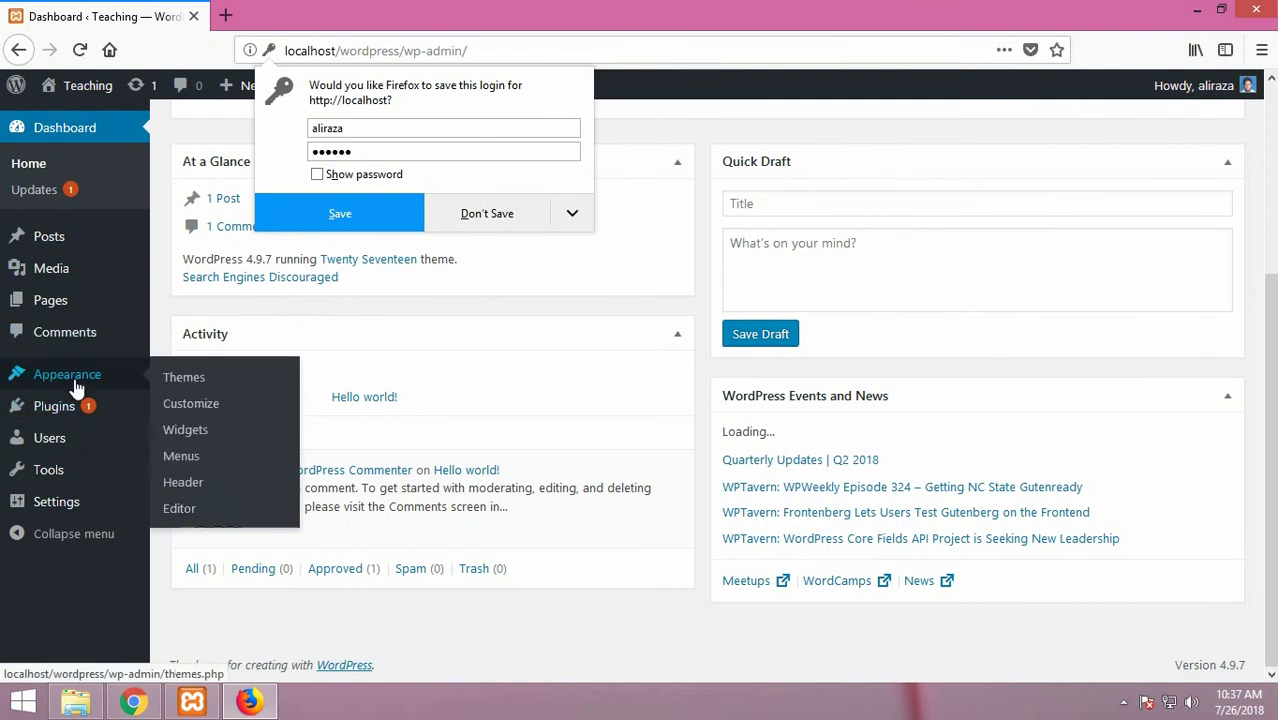
left_click(182, 459)
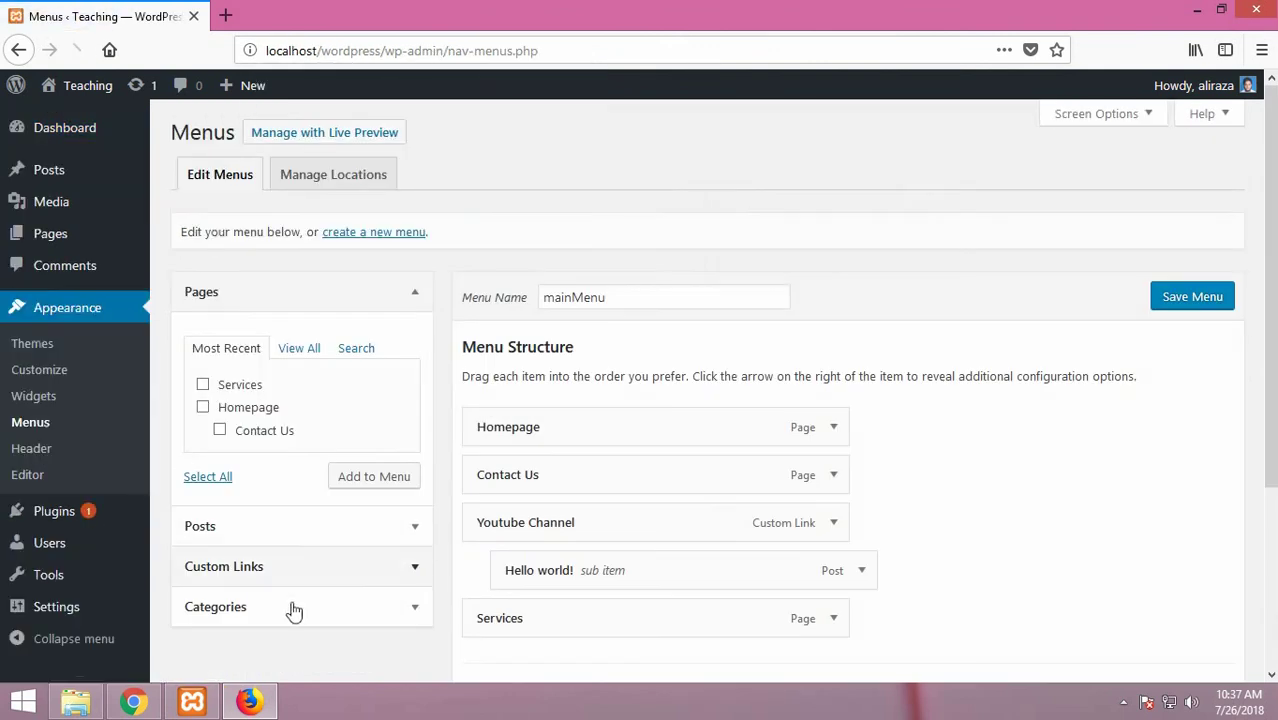
left_click(289, 606)
scroll(292, 605, "down", 4)
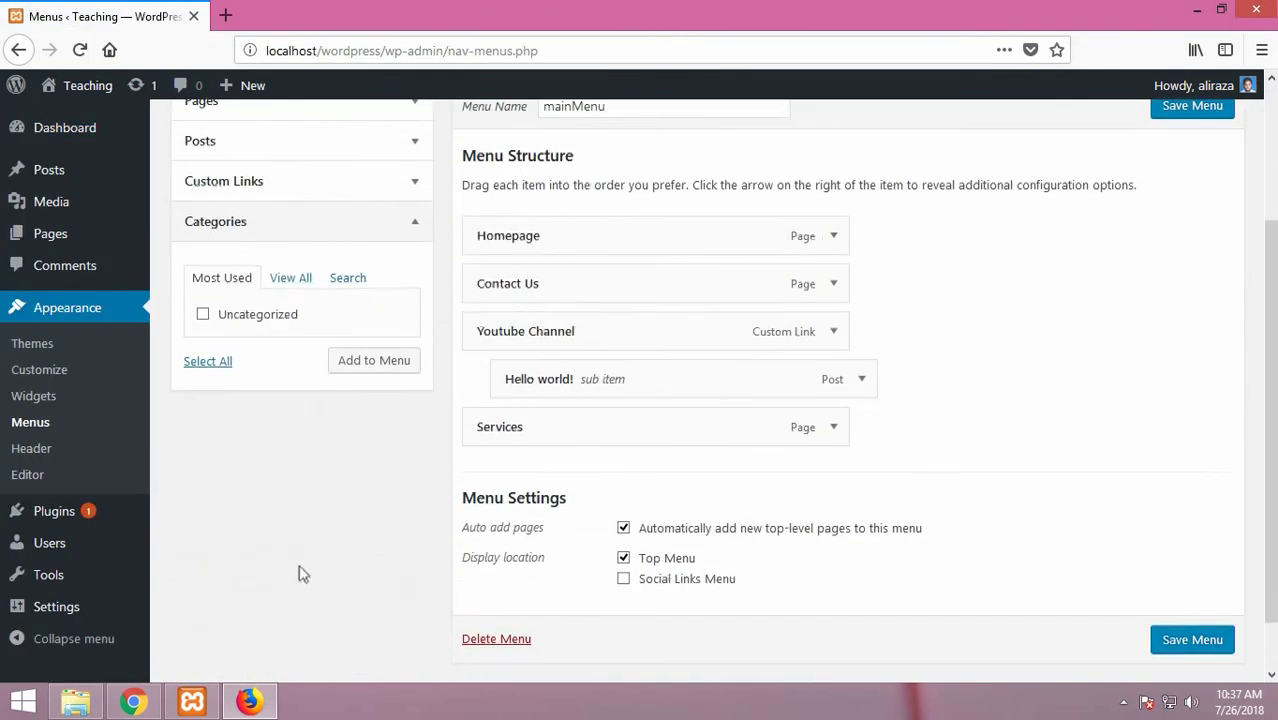
scroll(305, 561, "up", 4)
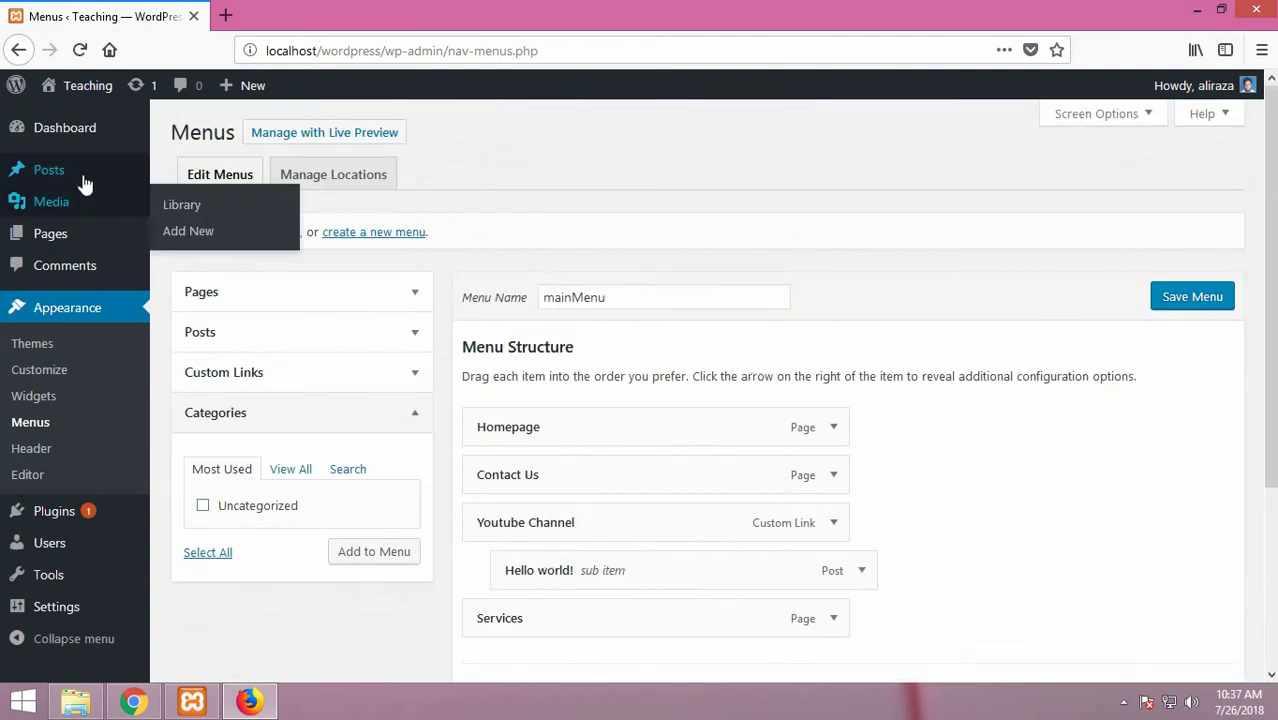
mouse_move(118, 172)
left_click(214, 200)
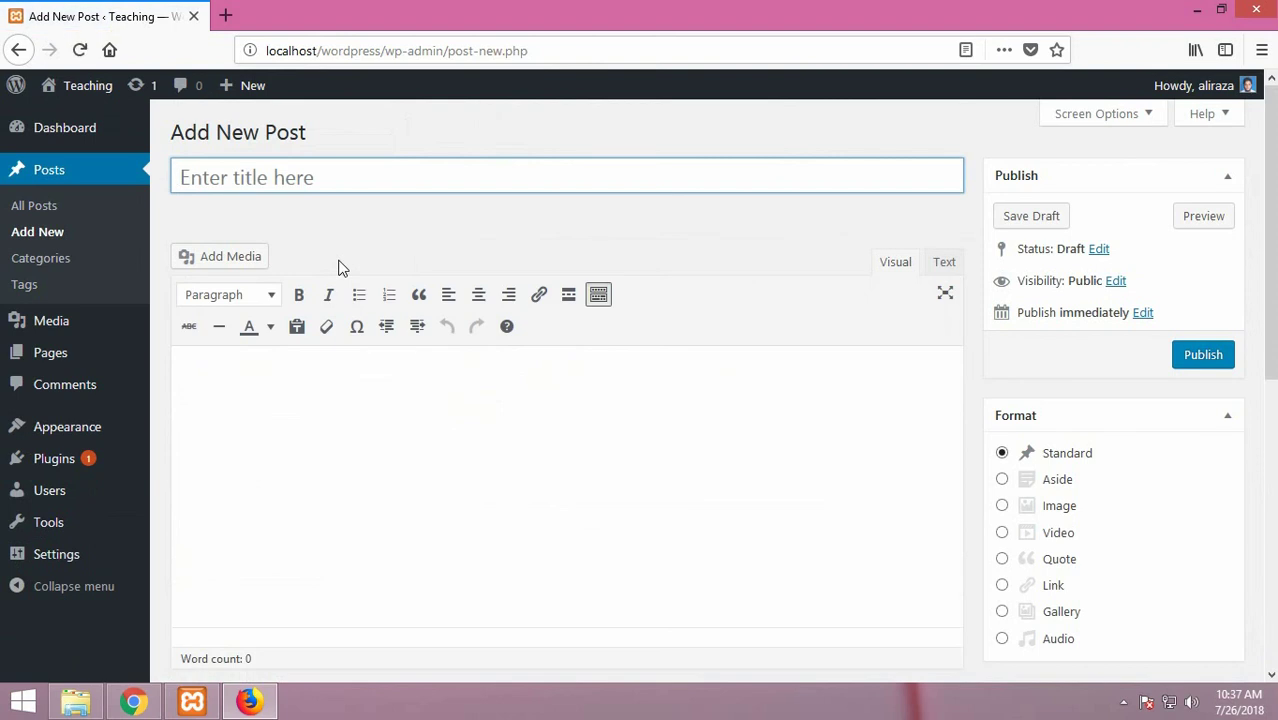
Step: Title the post 'General Workers' and write a body asking for opinions about general workers
type("Generalk")
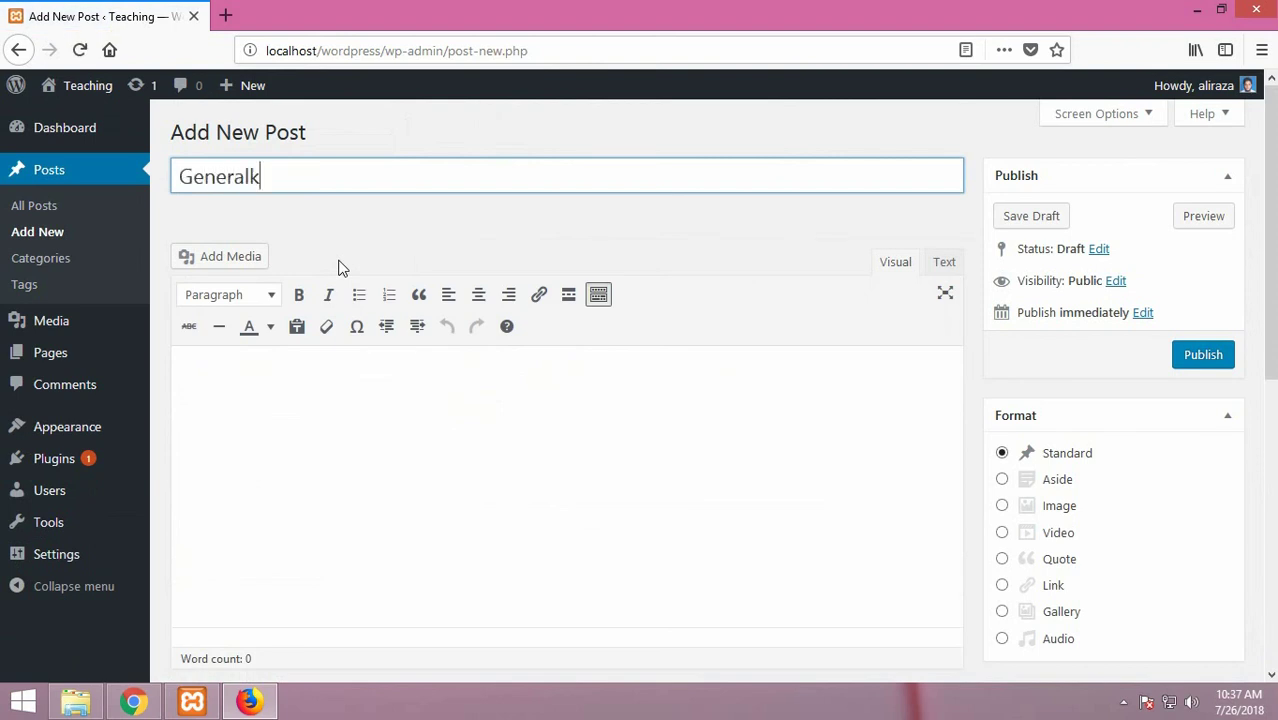
key("BackSpace")
type("Workers")
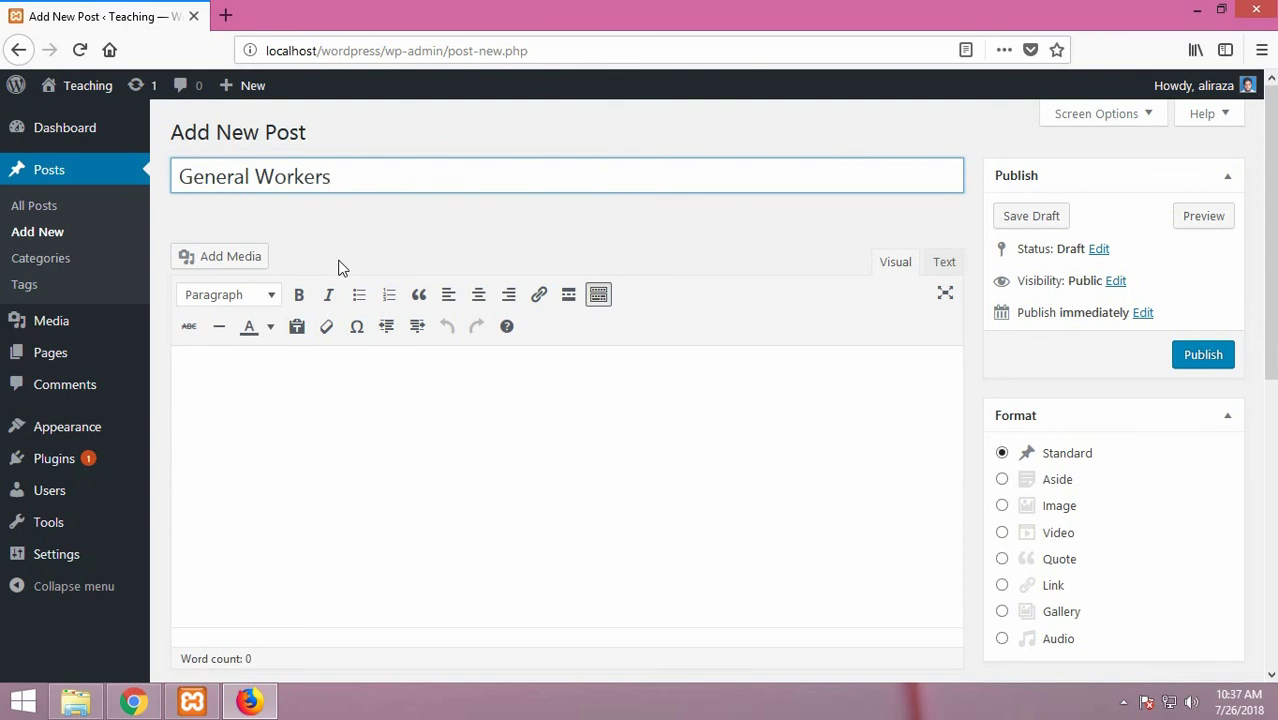
key("Tab")
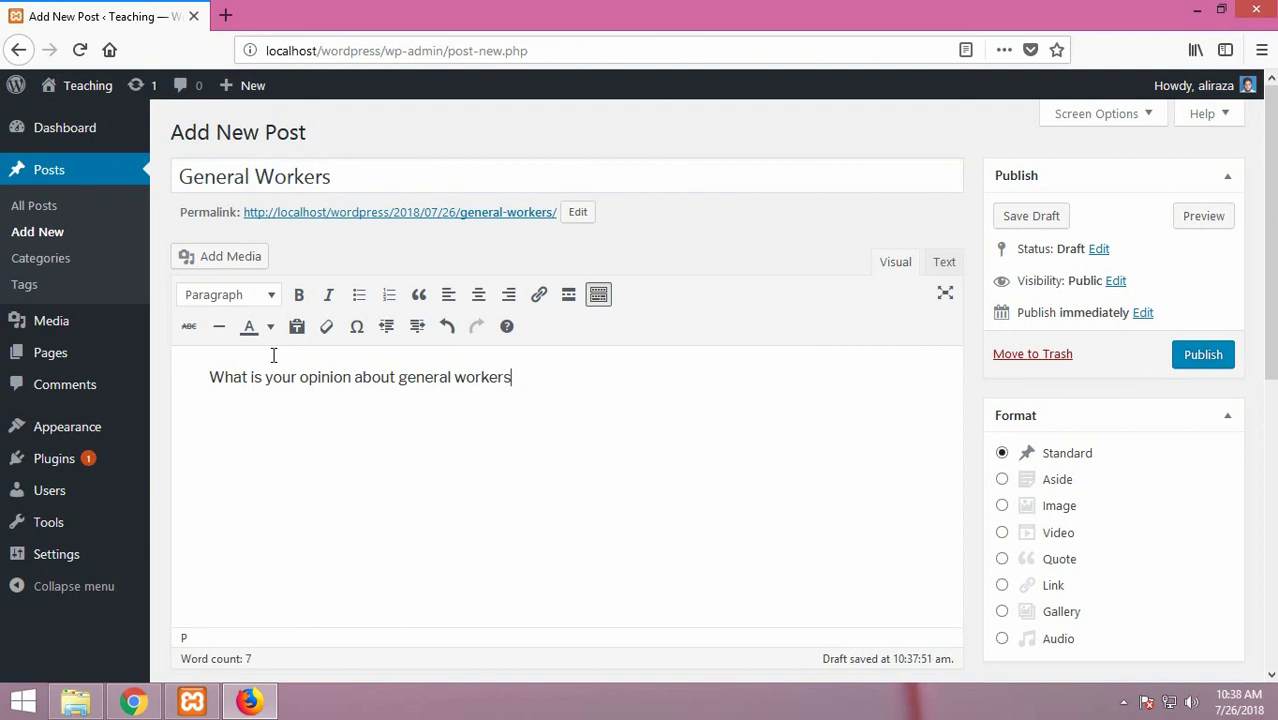
left_click(391, 403)
Step: File the General Workers post under the Technology category and publish it
scroll(551, 457, "down", 3)
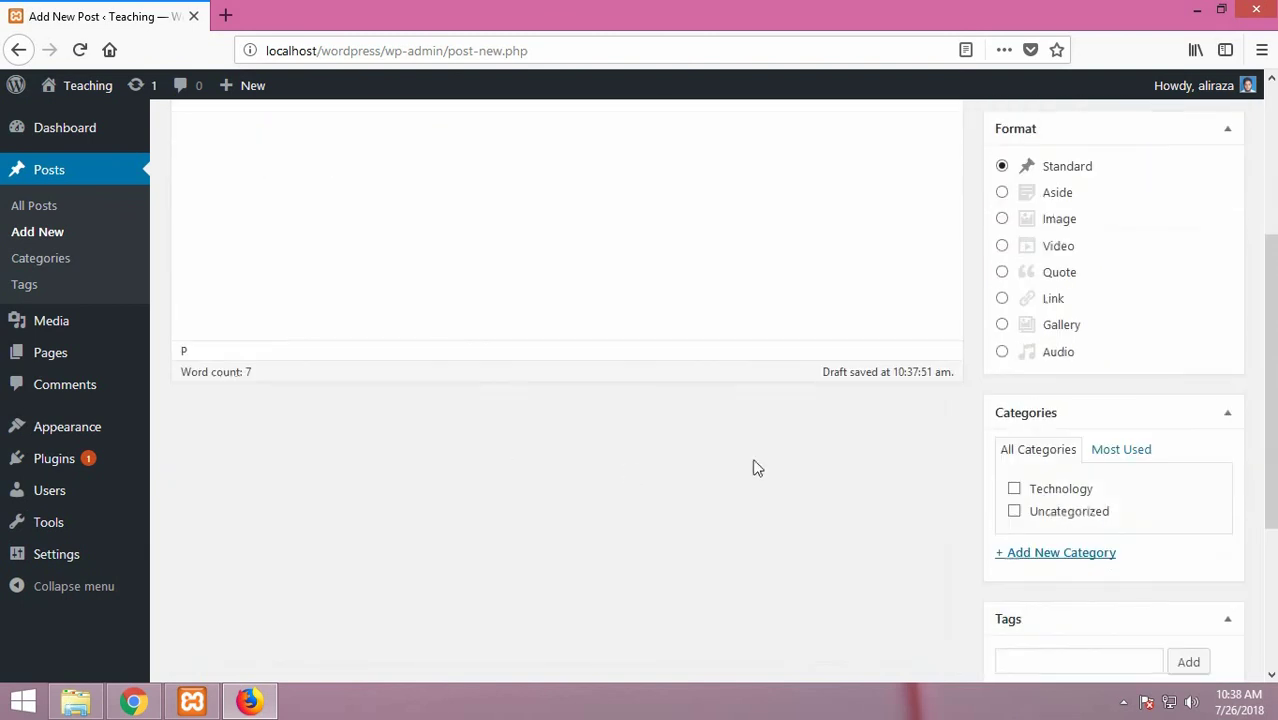
scroll(864, 494, "up", 3)
scroll(871, 509, "down", 1)
scroll(871, 509, "down", 1)
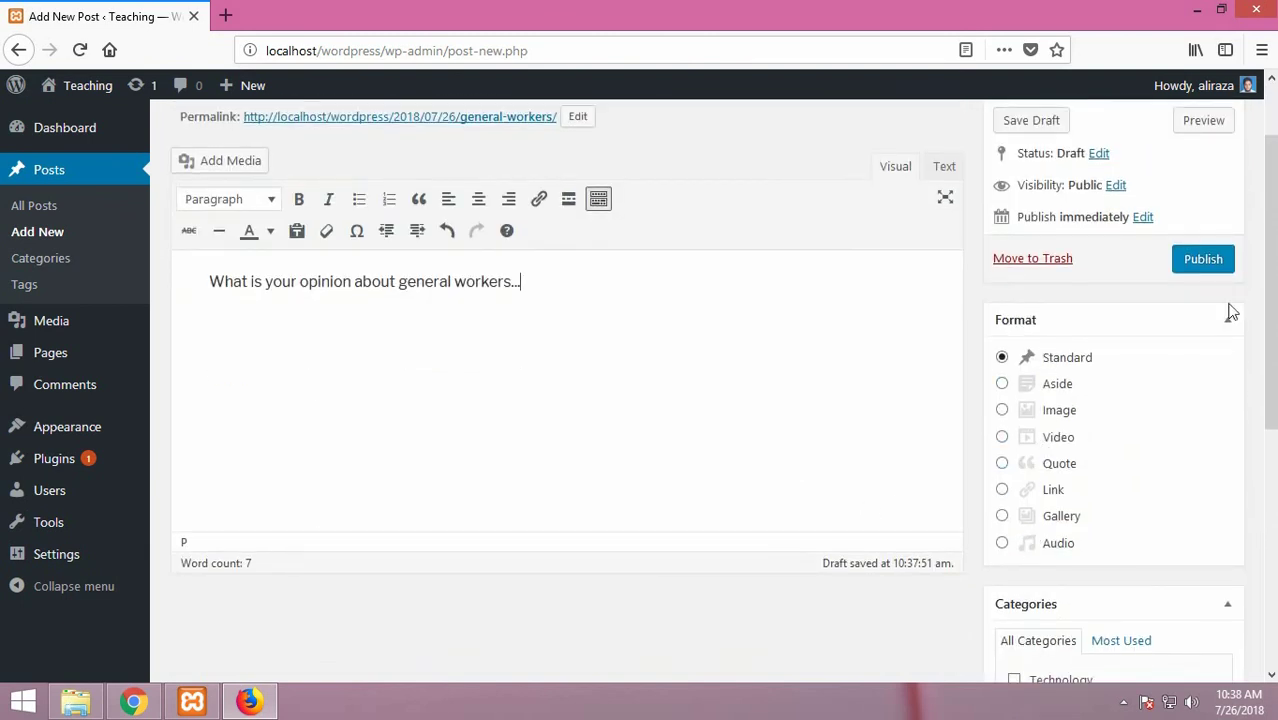
scroll(1139, 435, "down", 4)
scroll(1145, 434, "up", 5)
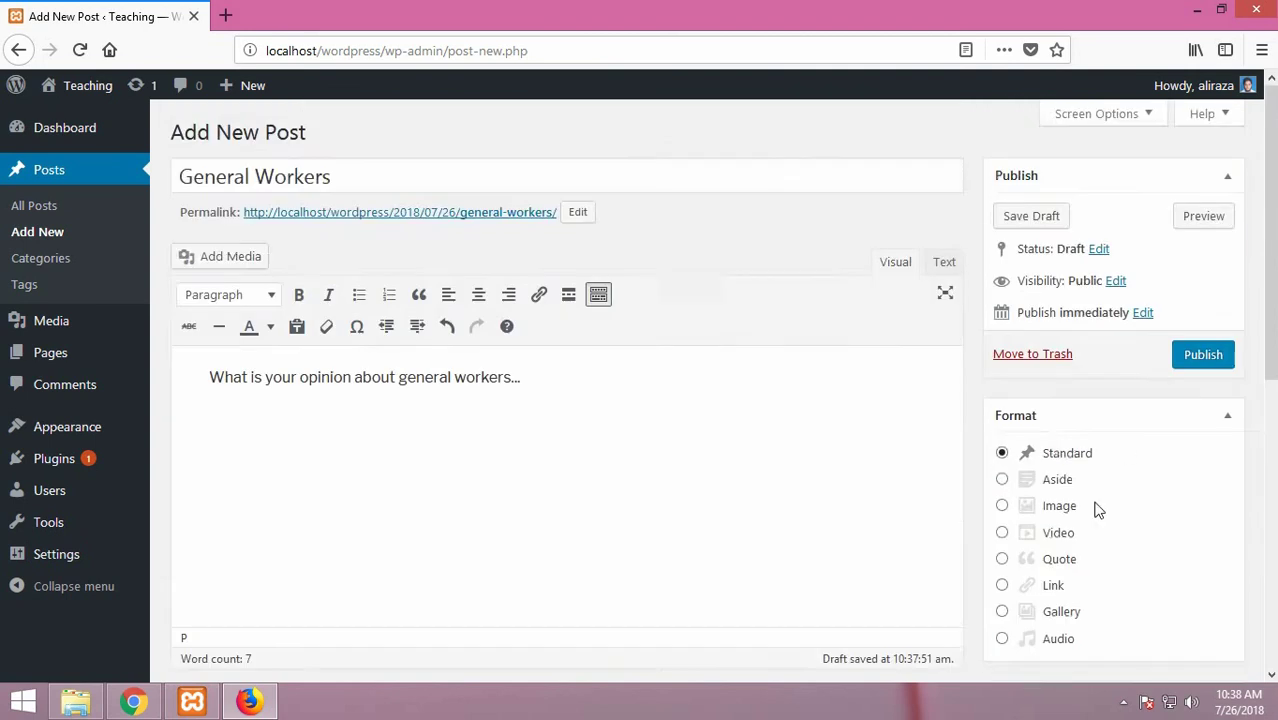
scroll(1098, 509, "down", 2)
scroll(1098, 509, "down", 3)
left_click(1014, 393)
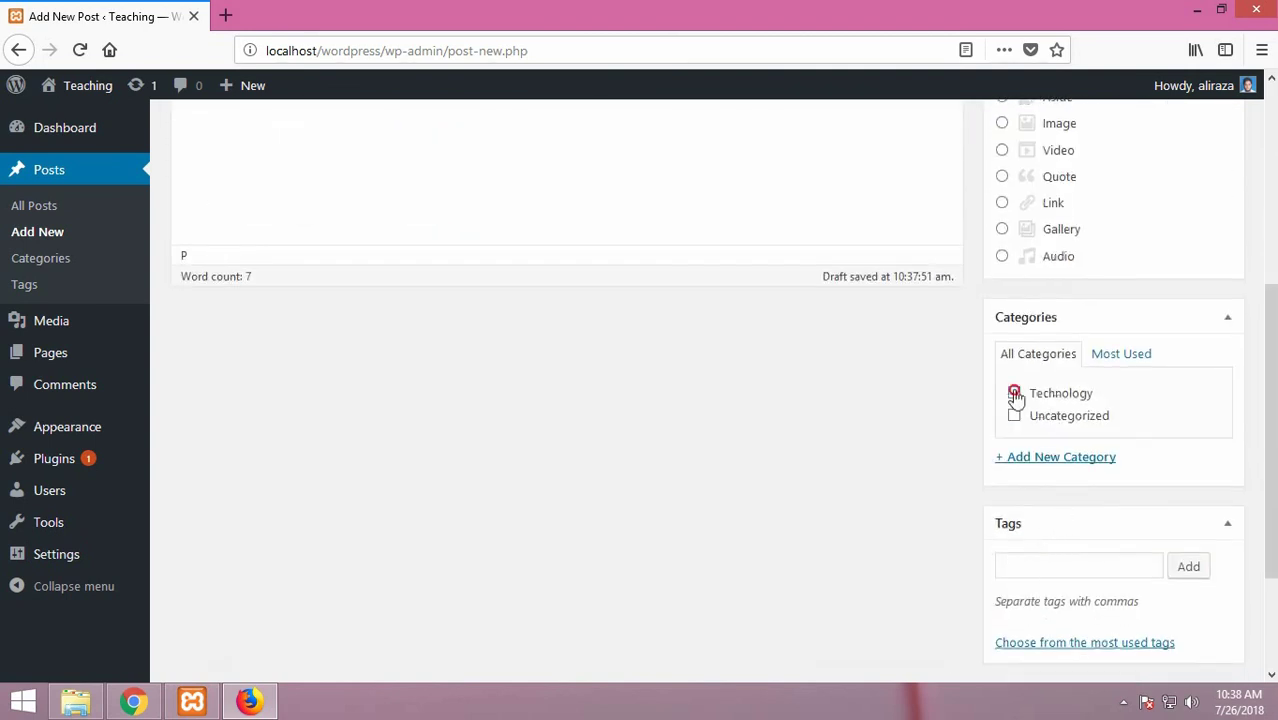
scroll(1184, 437, "up", 5)
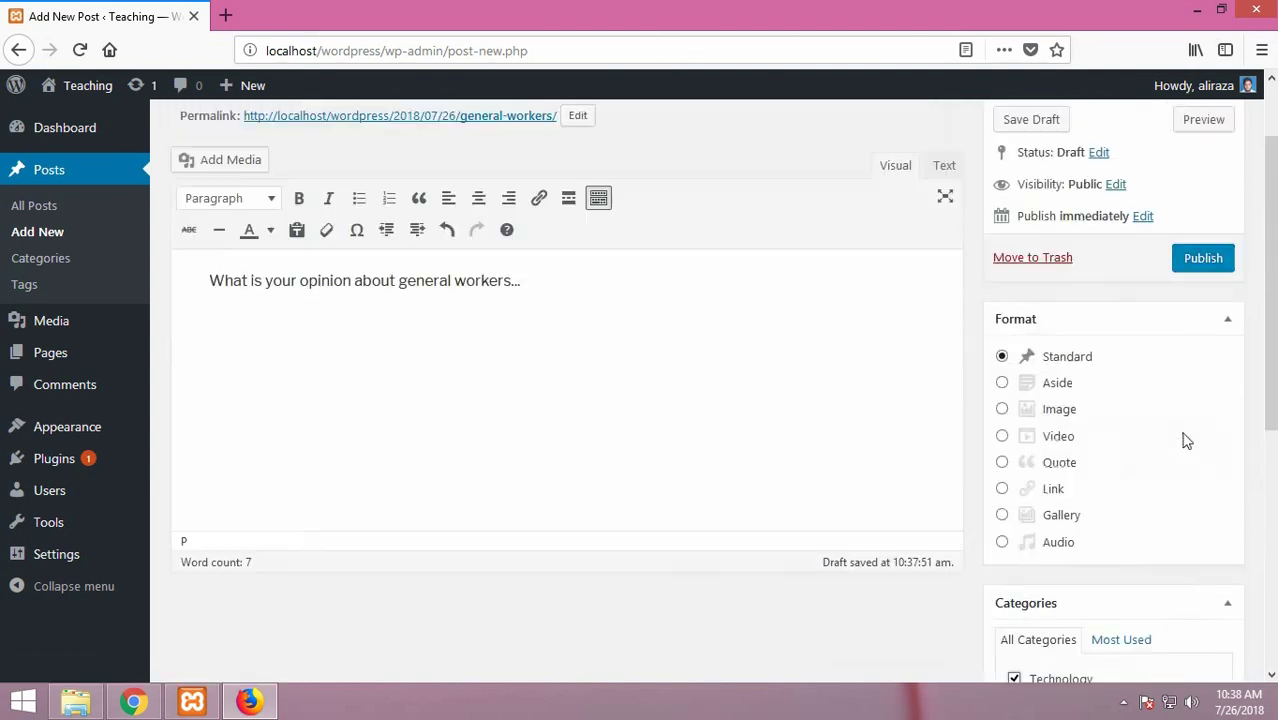
left_click(1205, 356)
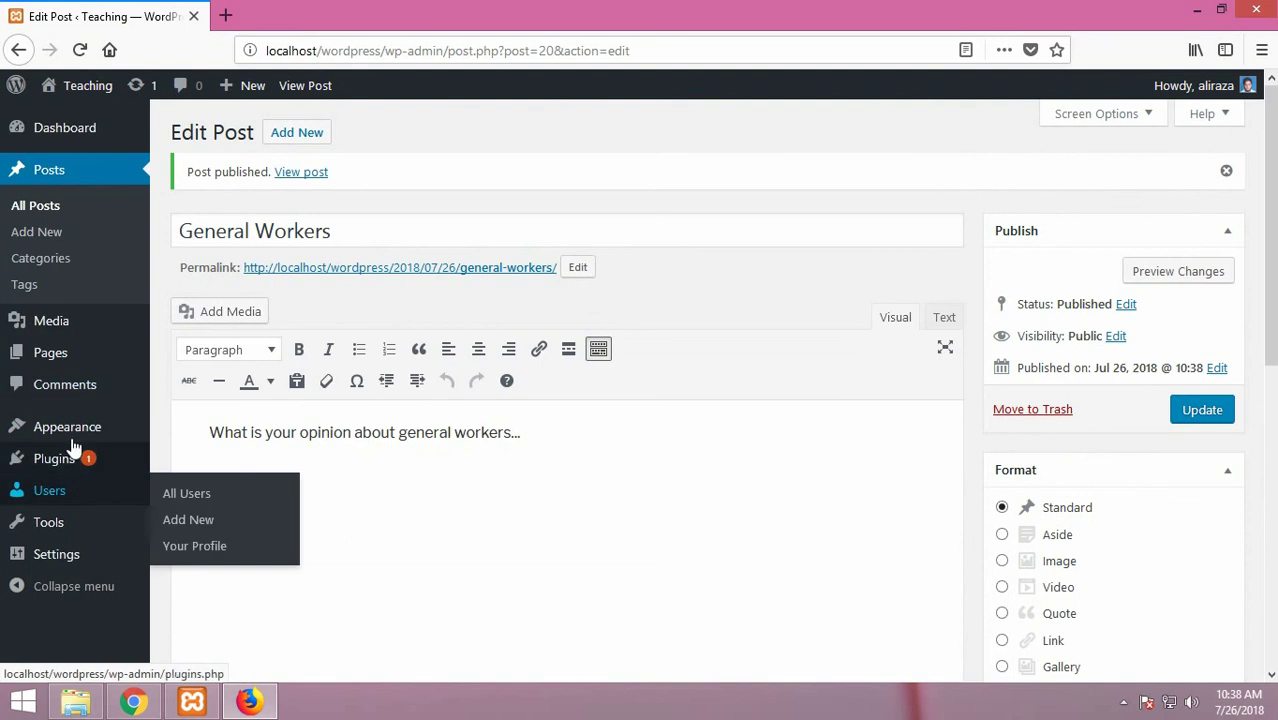
mouse_move(70, 436)
left_click(190, 514)
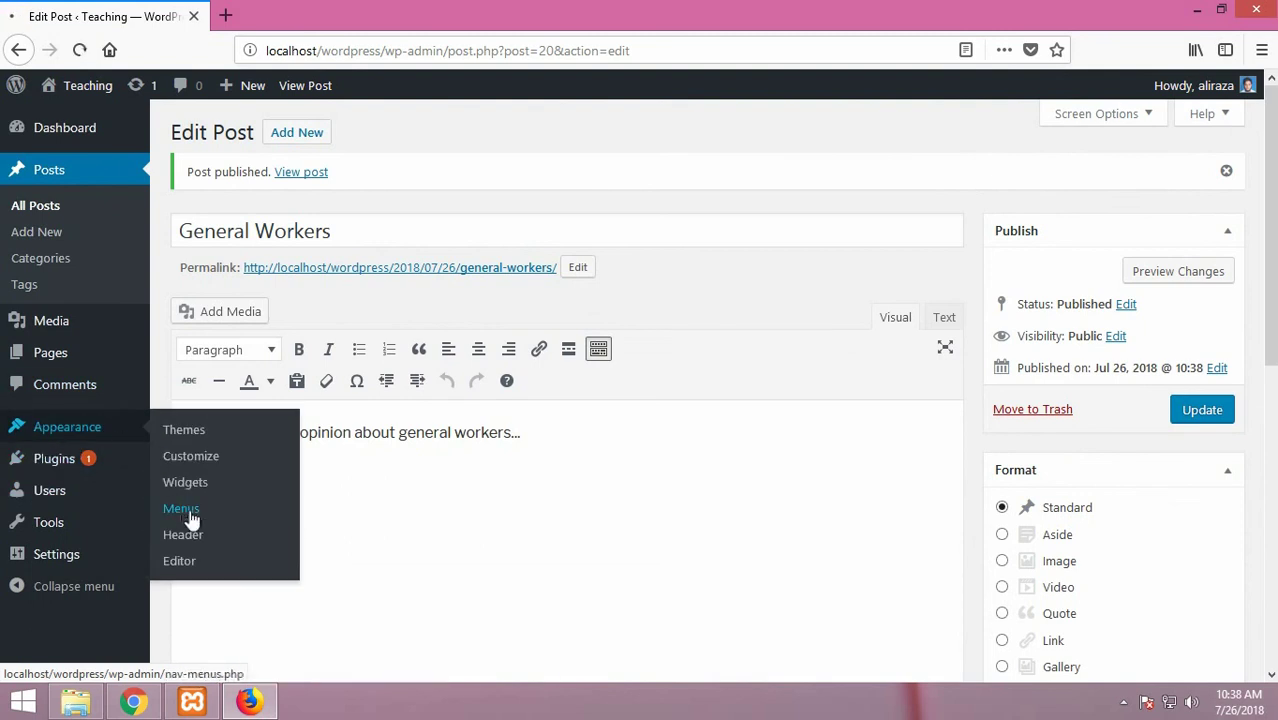
Step: Add the Technology category as the last mainMenu item, after Services
scroll(190, 516, "down", 5)
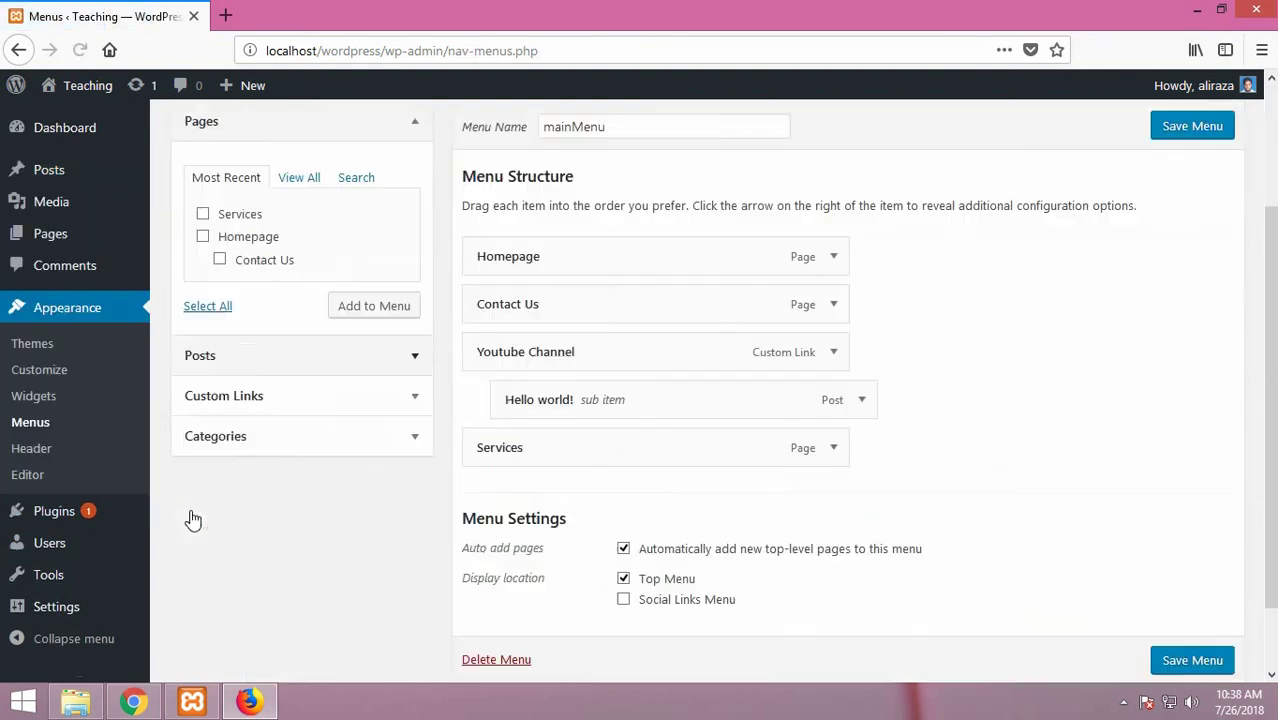
left_click(353, 360)
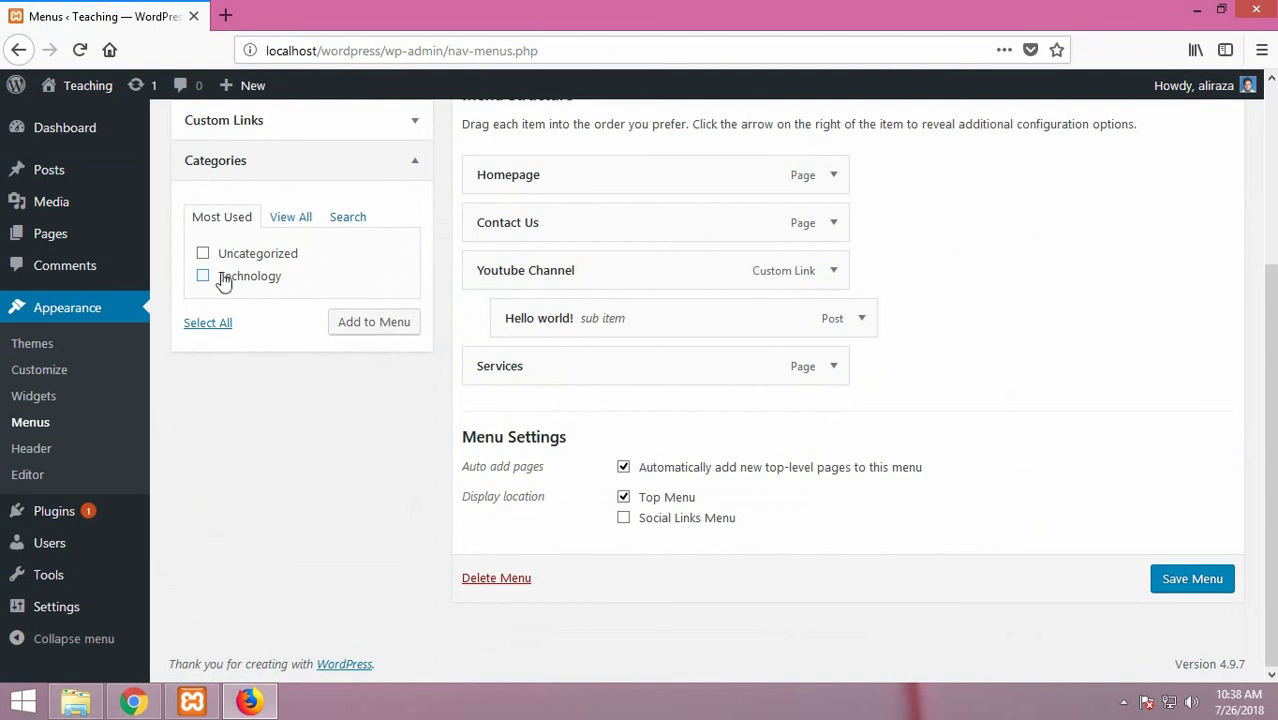
left_click(204, 278)
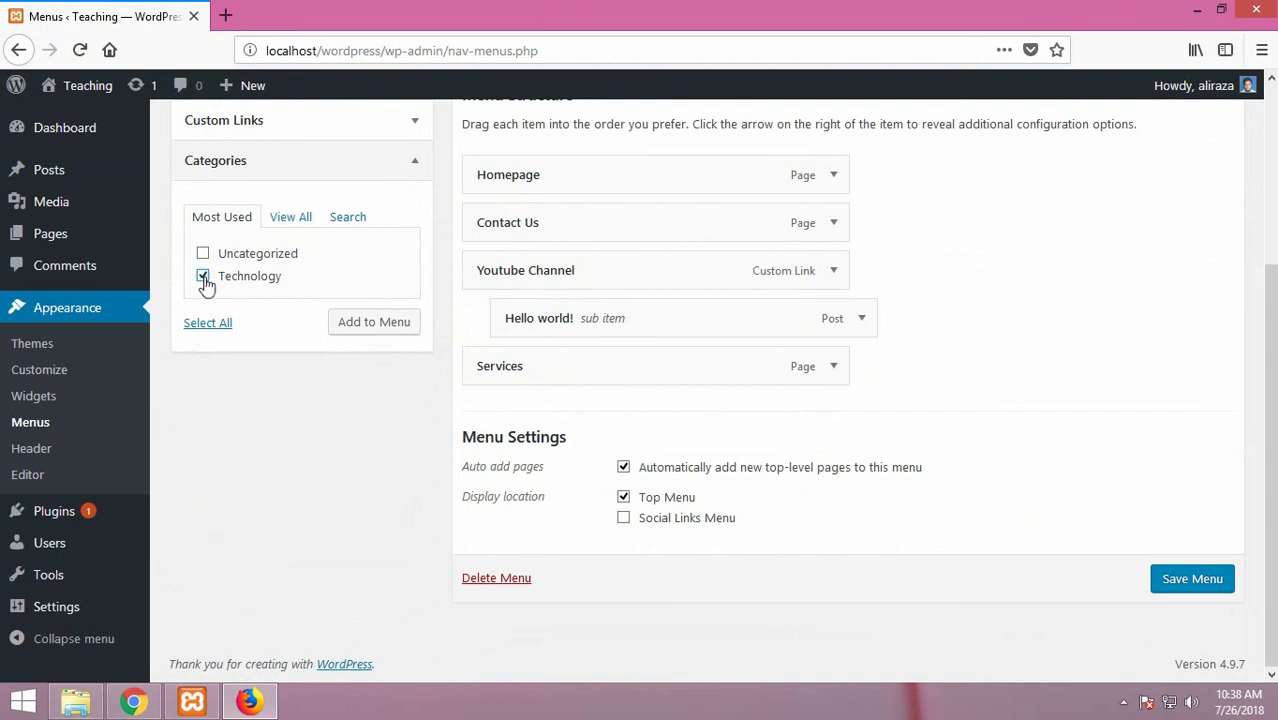
left_click(367, 329)
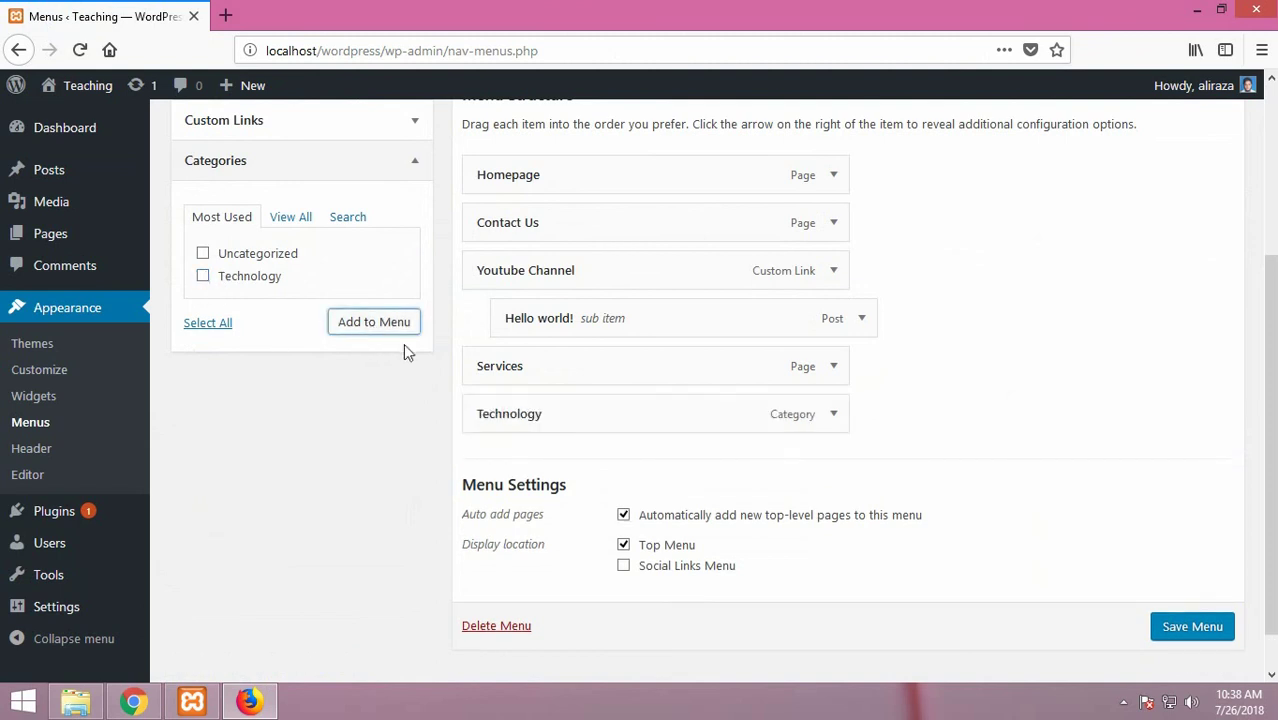